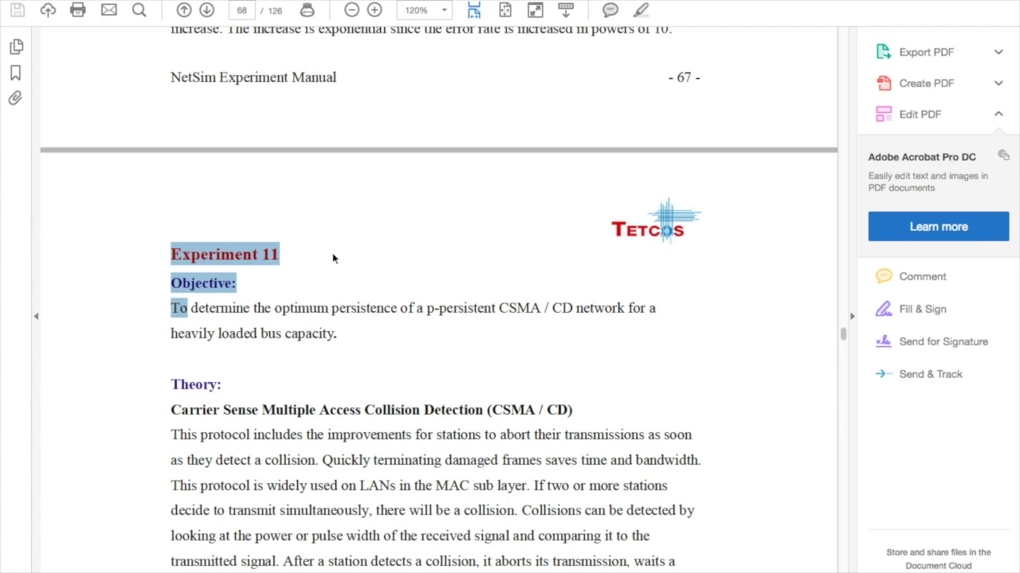
- Clear the selected manual text and launch NetSim Academic from its desktop shortcut
click(333, 254)
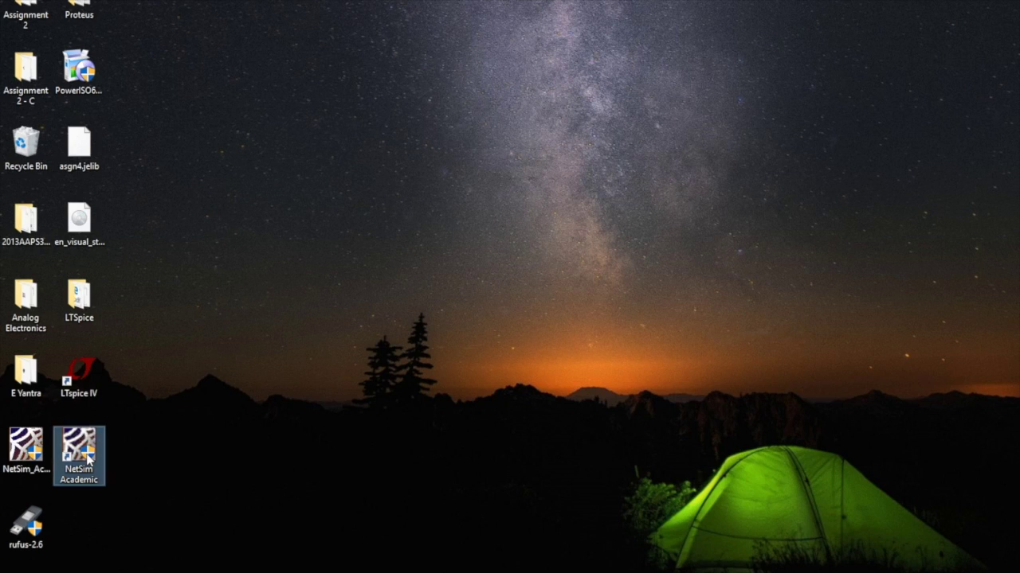
double_click(87, 459)
- Grant NetSim administrator rights and accept the license server settings on port 5053
click(571, 308)
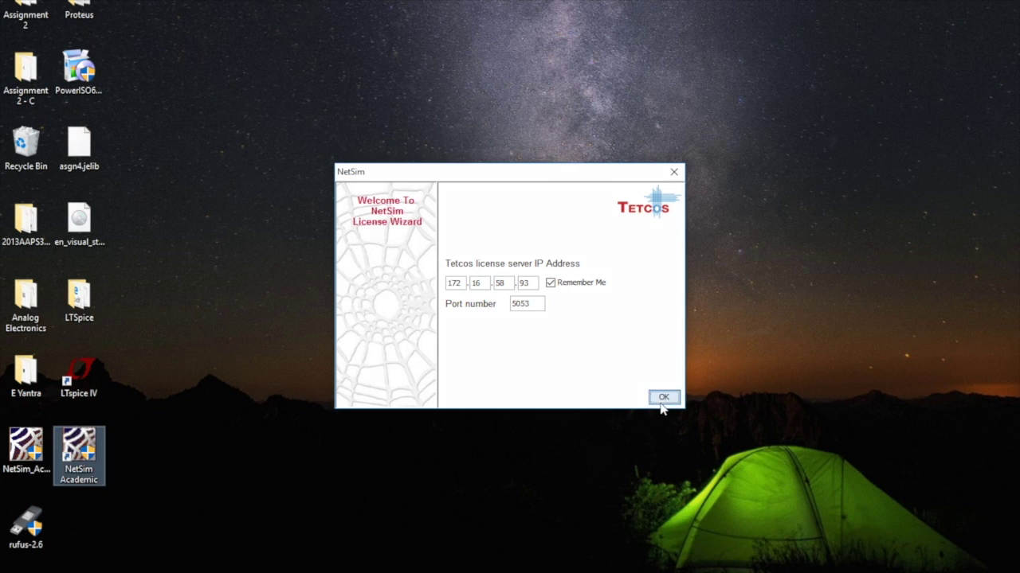
click(663, 397)
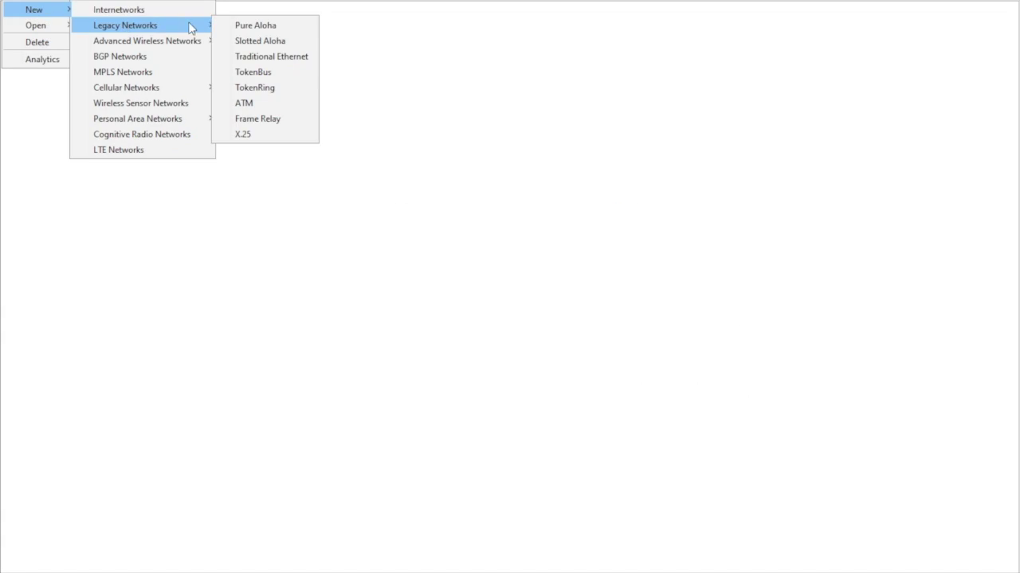
- Start a new Traditional Ethernet network and place Hub 1 and Hub 2 side by side
click(268, 61)
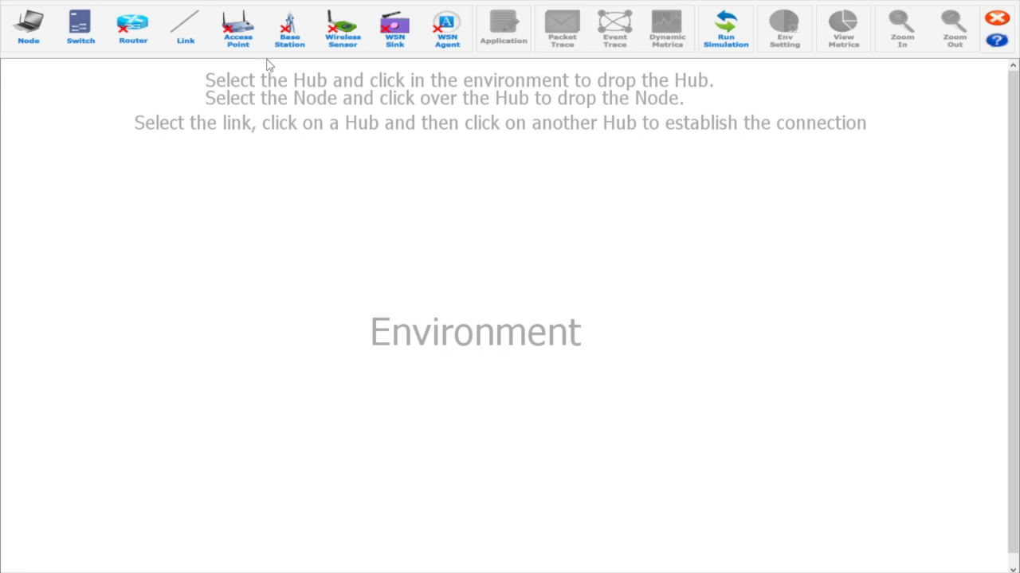
click(83, 28)
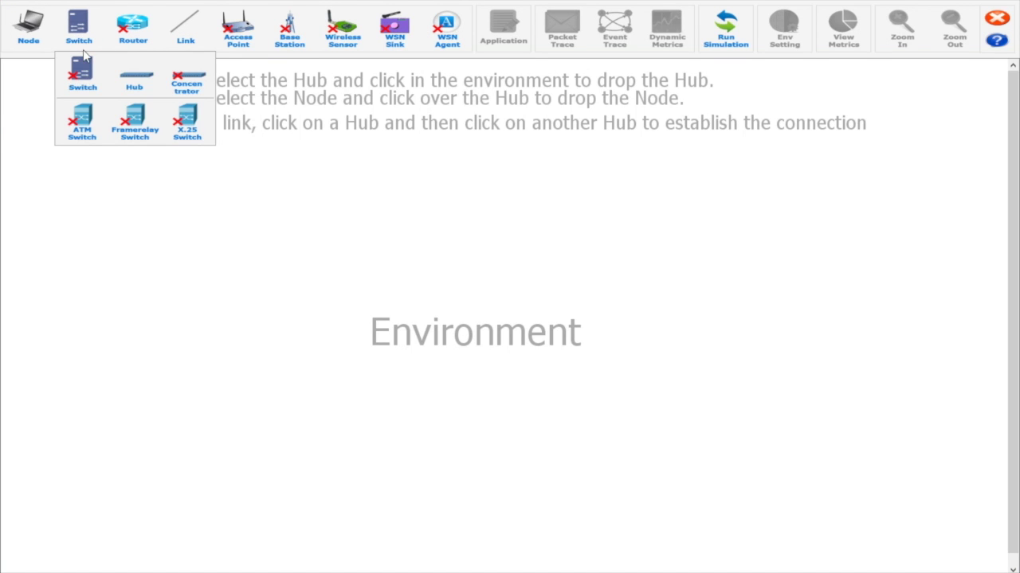
click(133, 83)
click(160, 240)
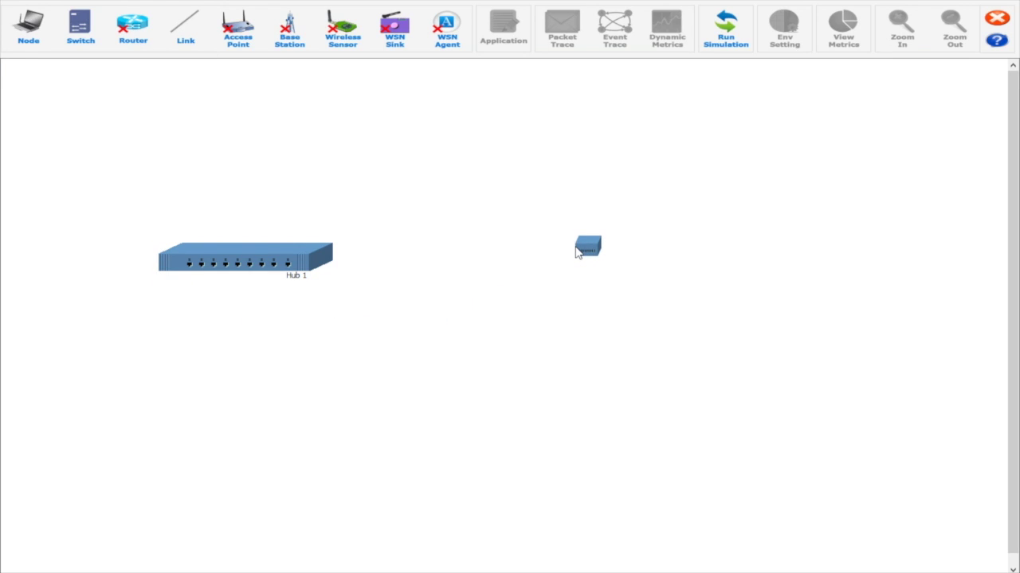
click(577, 249)
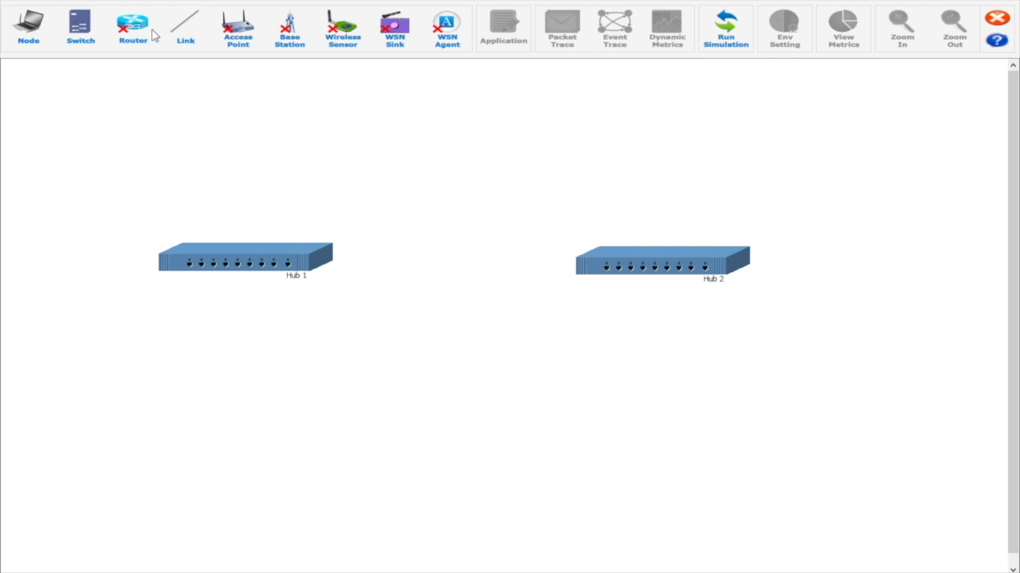
- Connect Hub 1 to Hub 2 with a wired link
click(185, 28)
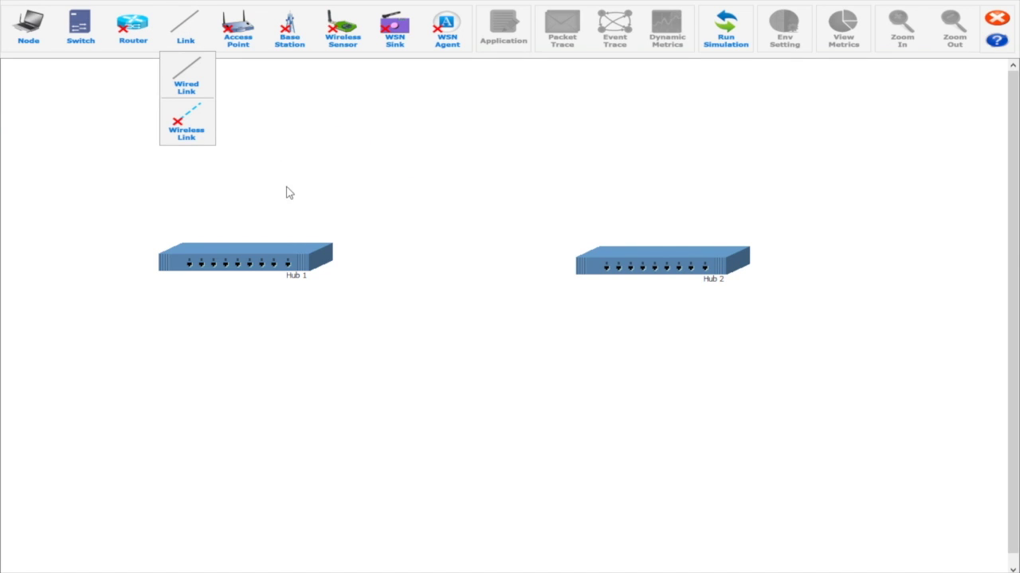
click(198, 96)
drag(321, 244, 583, 263)
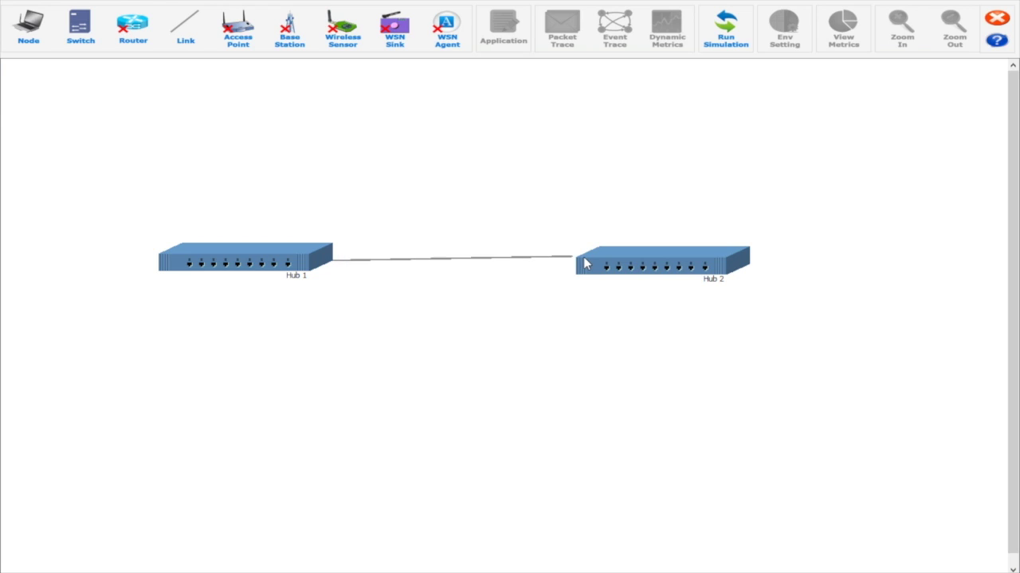
click(588, 264)
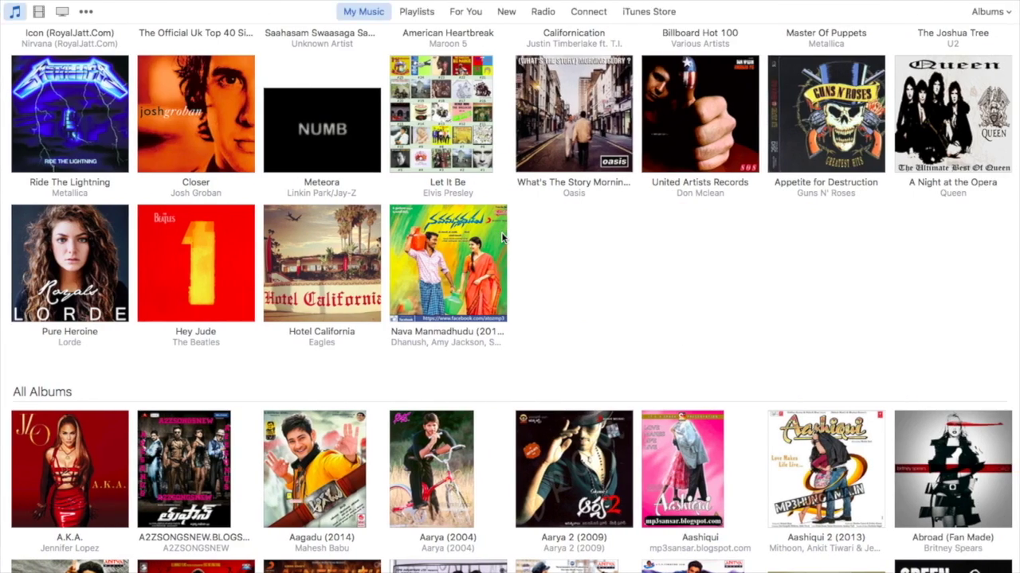
- Return to the PDF manual and select the Sample Input text on page 70
key(ctrl+Left)
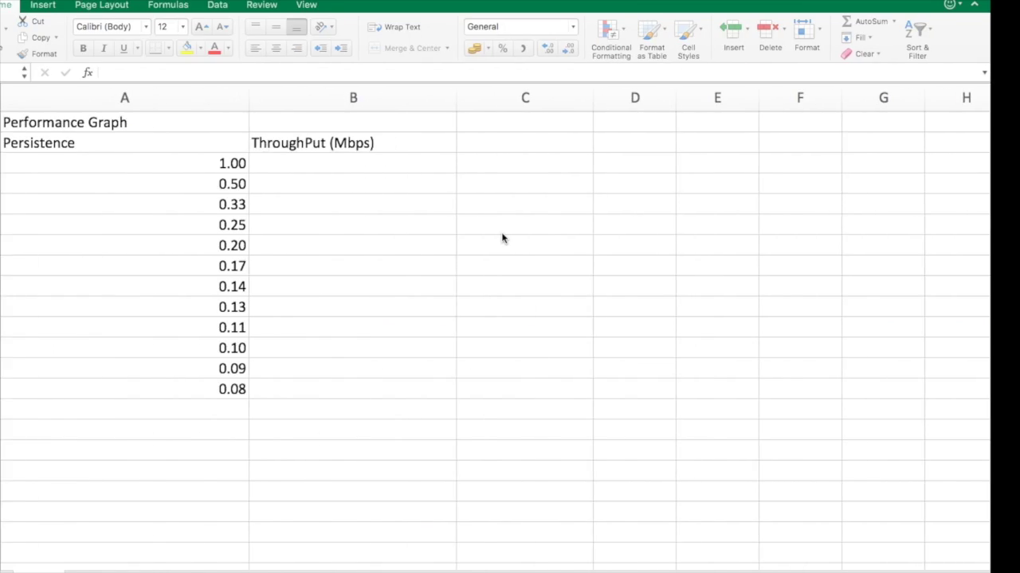
key(ctrl+Up)
click(396, 32)
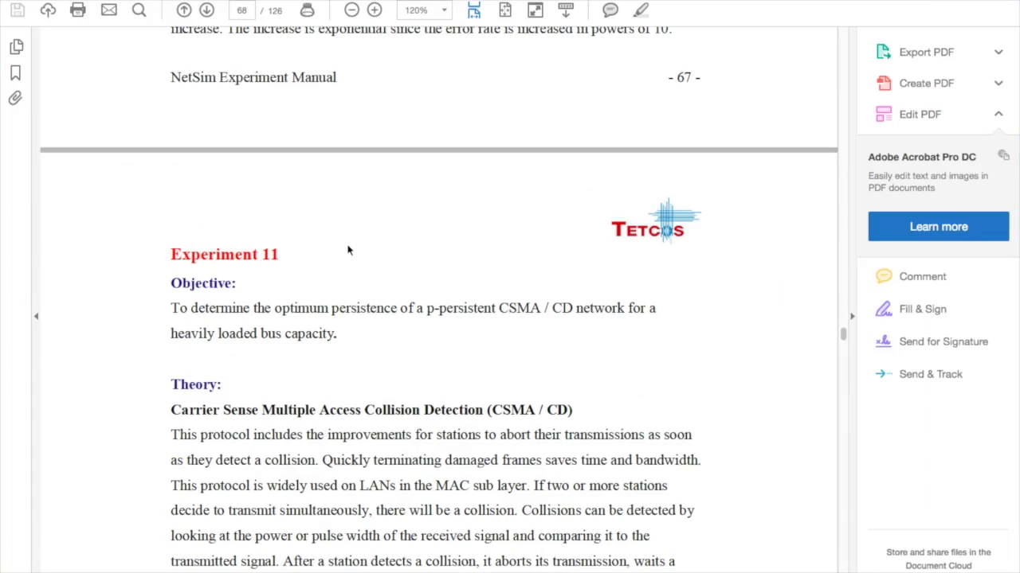
scroll(334, 318, down, 15)
scroll(333, 320, down, 10)
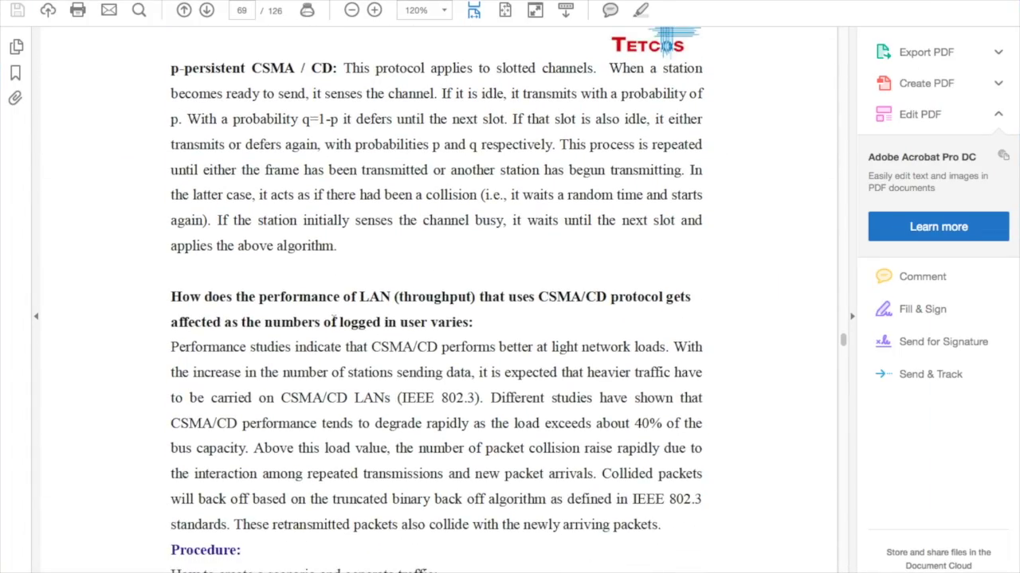
scroll(334, 319, down, 15)
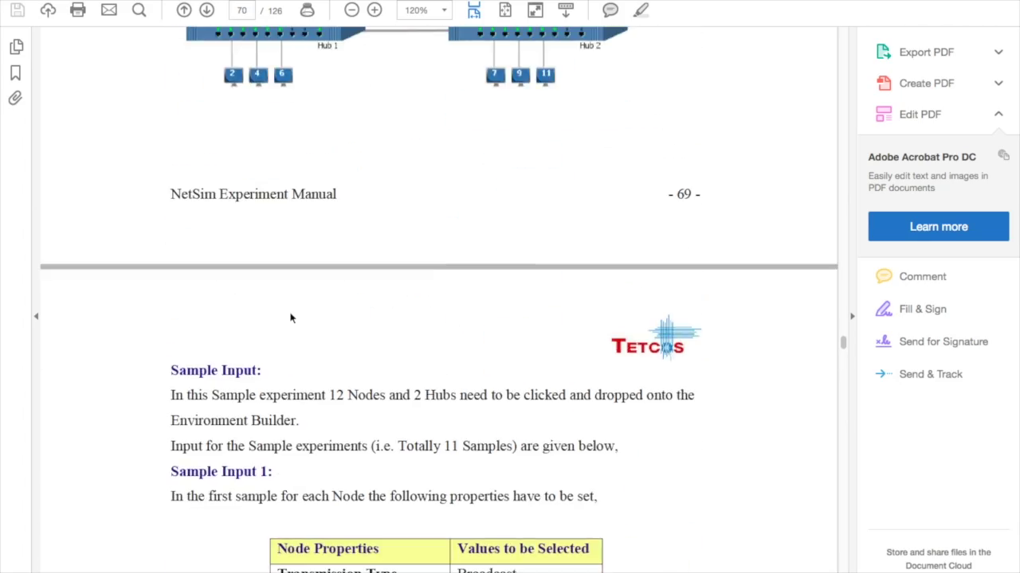
drag(172, 186, 509, 326)
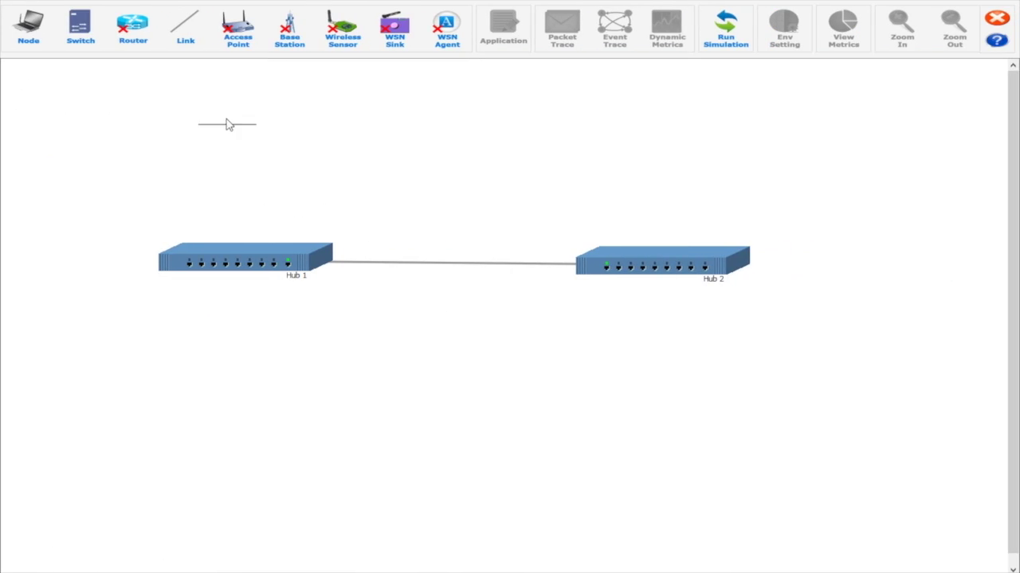
- Attach wired nodes 1–6 to Hub 1
click(13, 32)
drag(30, 78, 194, 262)
click(194, 263)
click(203, 265)
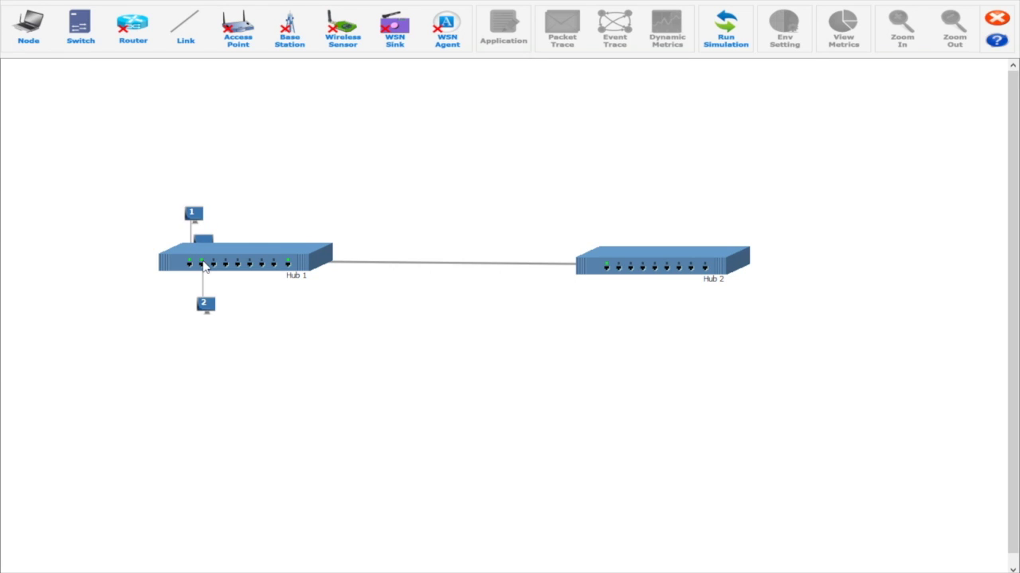
click(216, 268)
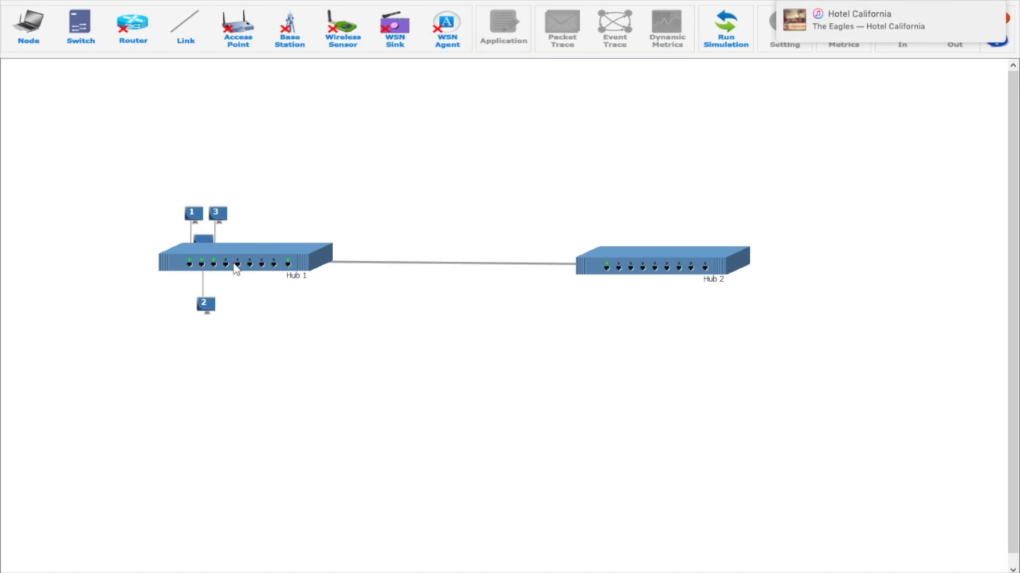
click(227, 268)
click(235, 269)
click(250, 267)
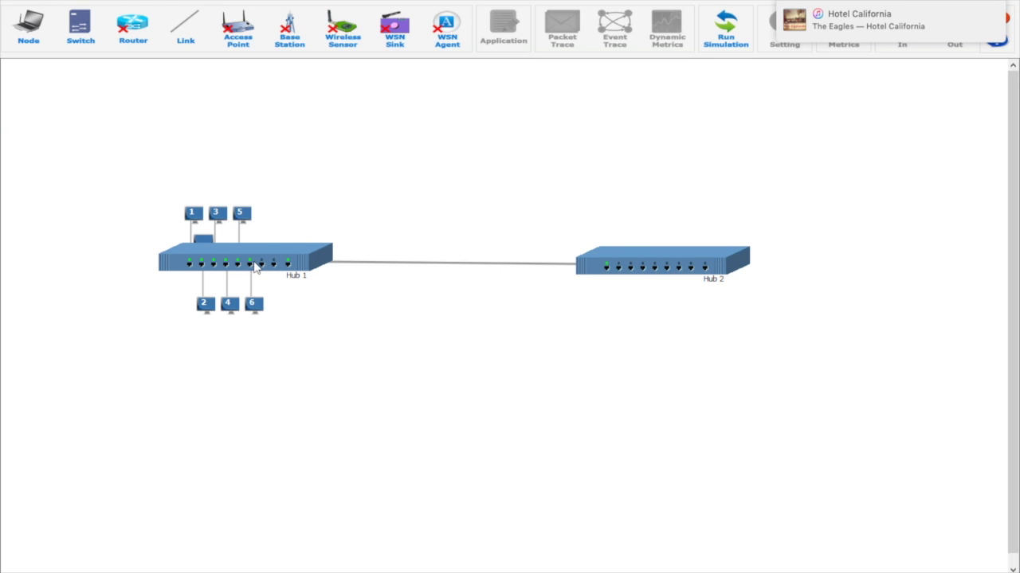
- Attach wired nodes 7–12 to Hub 2
click(626, 271)
click(631, 271)
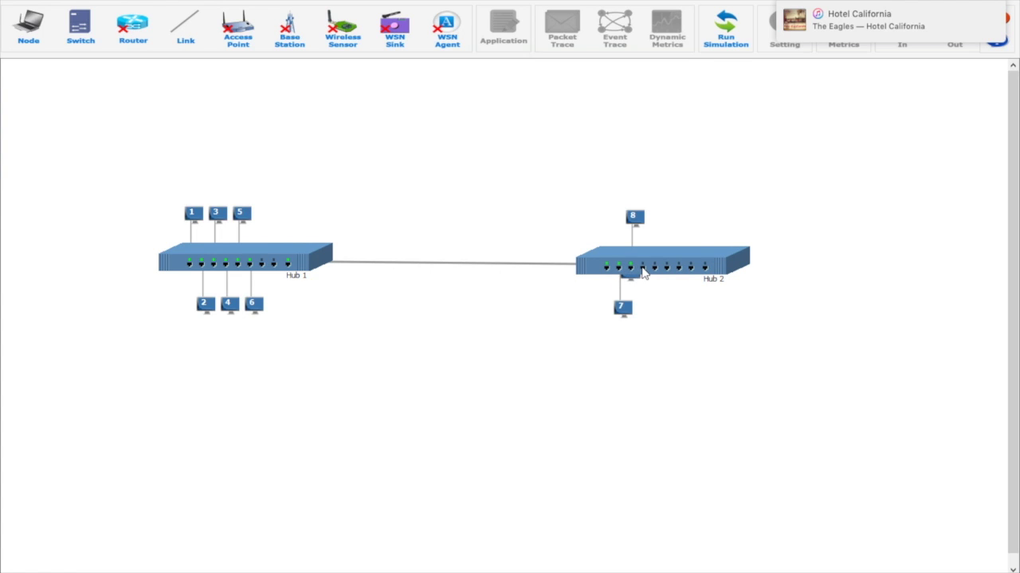
click(642, 271)
click(654, 271)
click(666, 271)
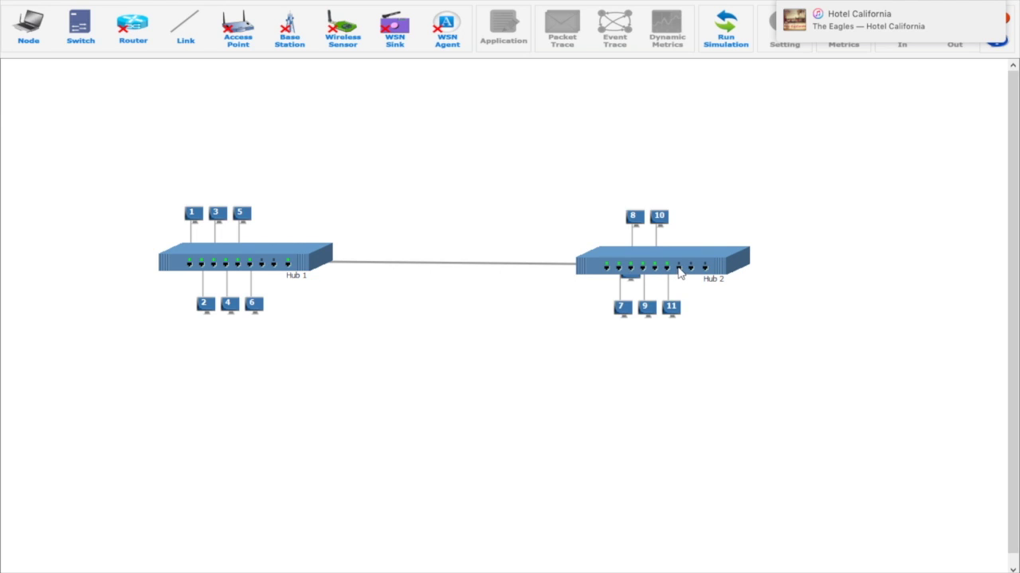
click(678, 271)
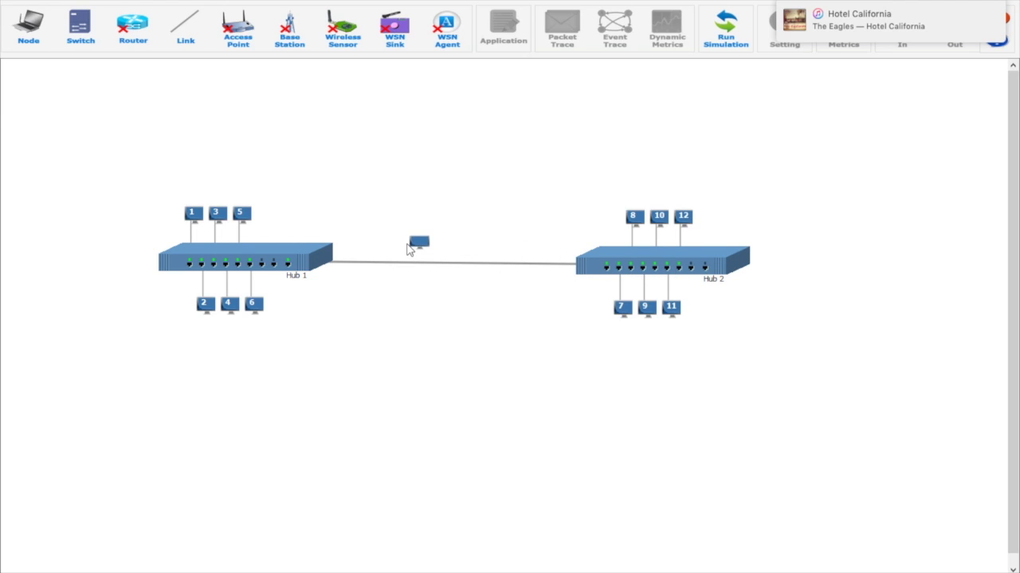
key(ctrl+Right)
key(ctrl+Right)
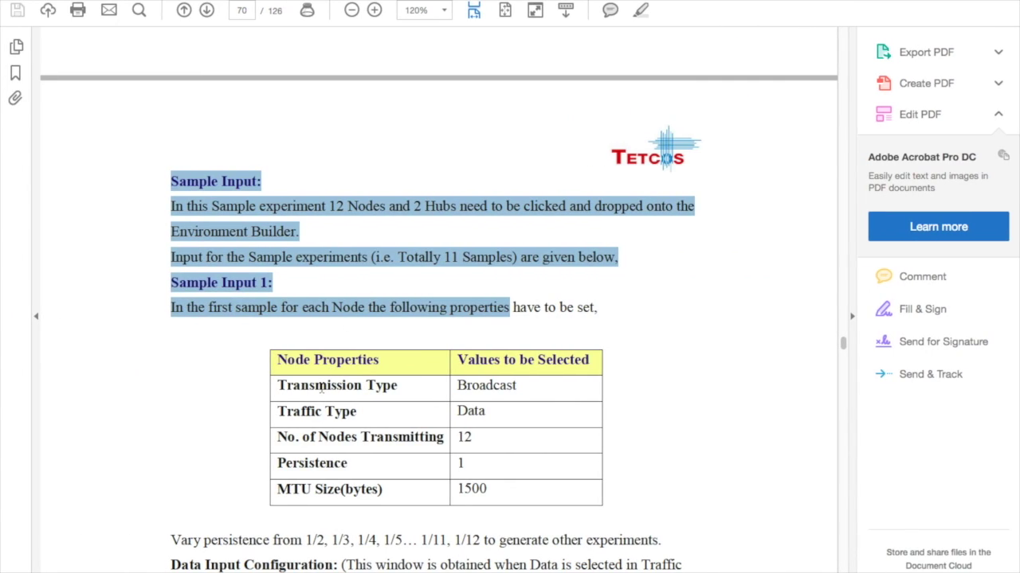
- Review the Sample Input 1 node property and data input tables, then go back to NetSim
scroll(399, 379, down, 1)
click(461, 362)
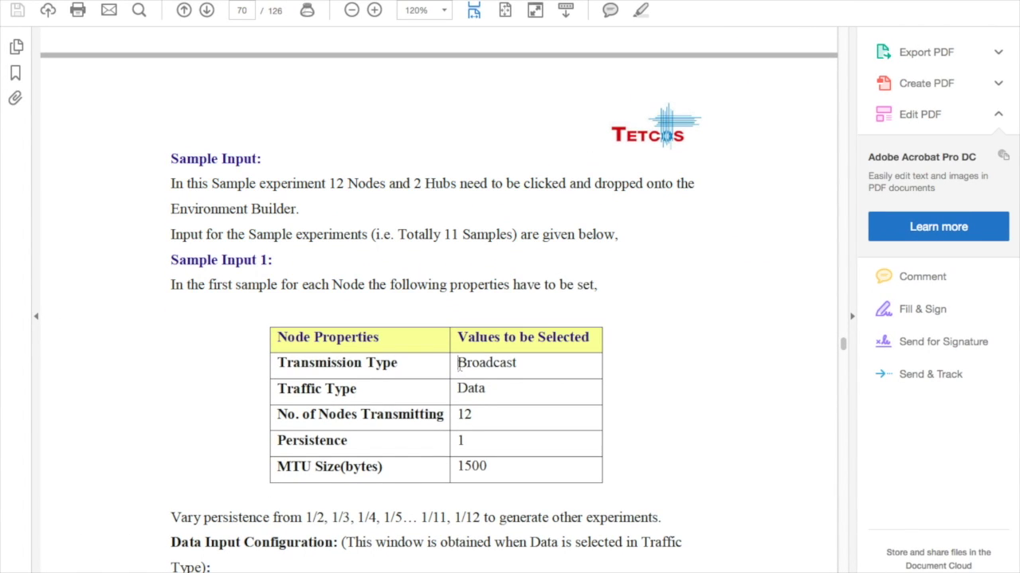
drag(460, 362, 467, 464)
click(519, 471)
scroll(542, 470, down, 3)
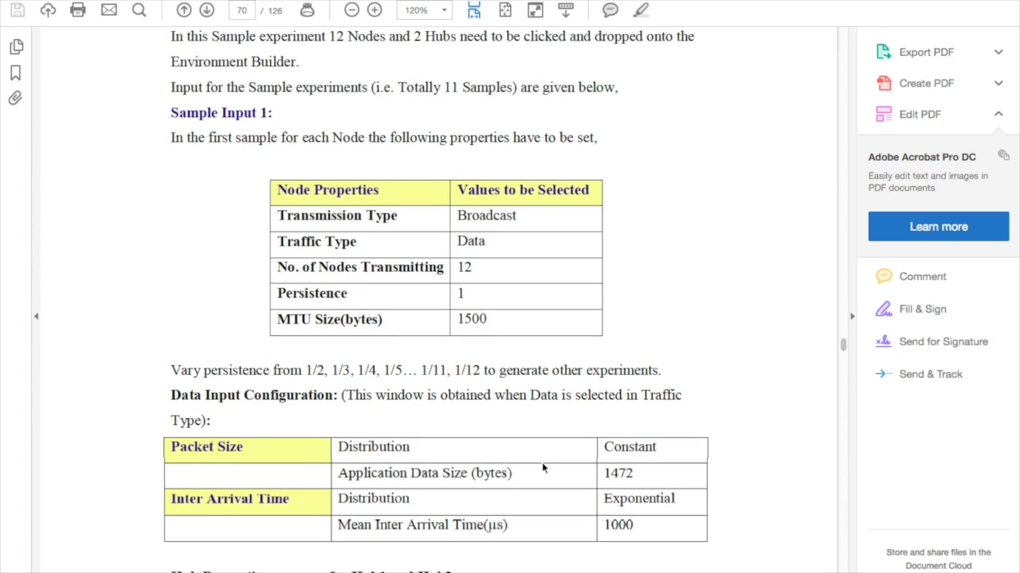
scroll(542, 470, down, 1)
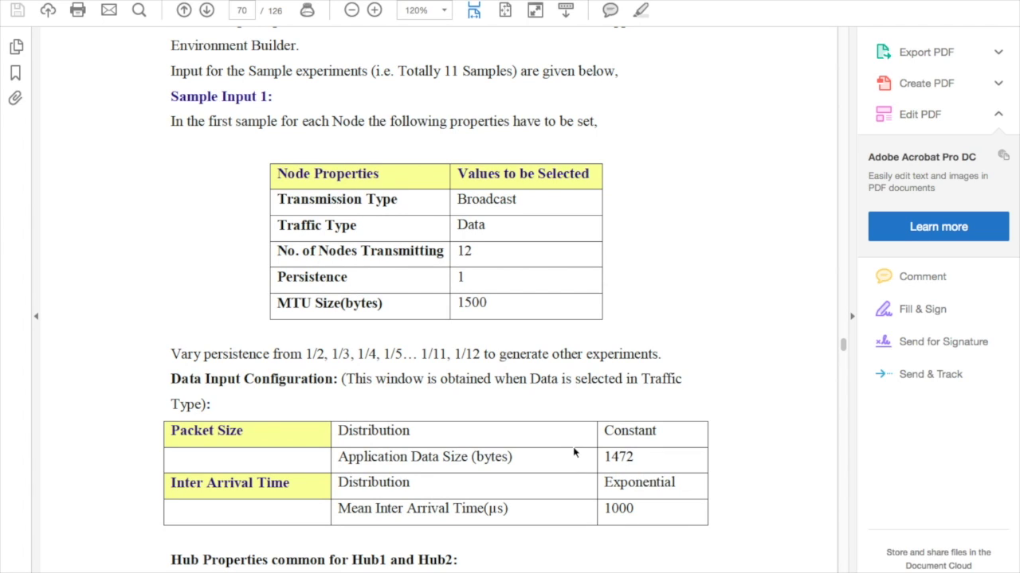
scroll(573, 452, up, 1)
key(alt+Tab)
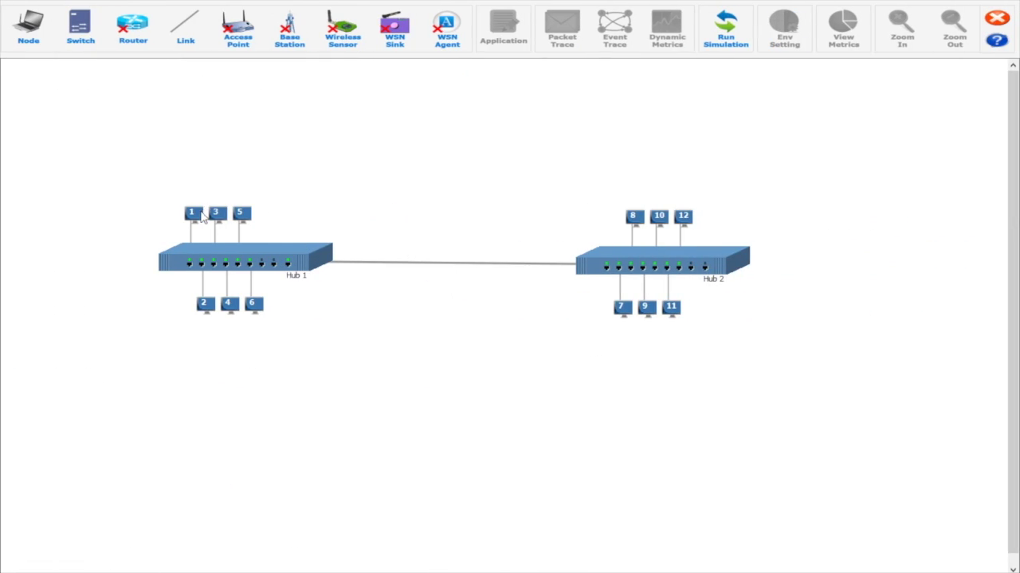
- Give Node 1 Data traffic with exponential inter-arrival times, mean entered as 10
right_click(203, 218)
click(214, 221)
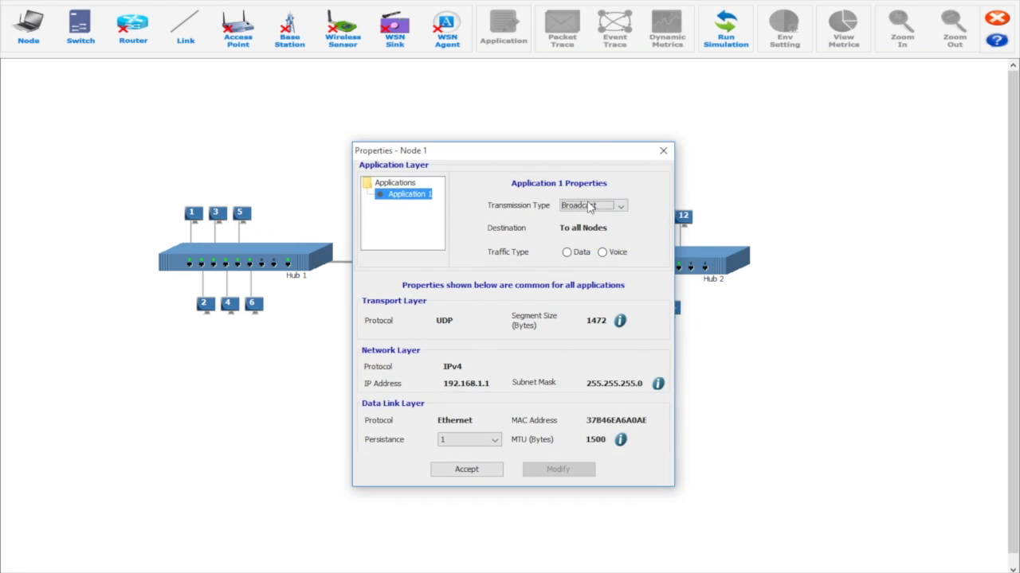
click(581, 252)
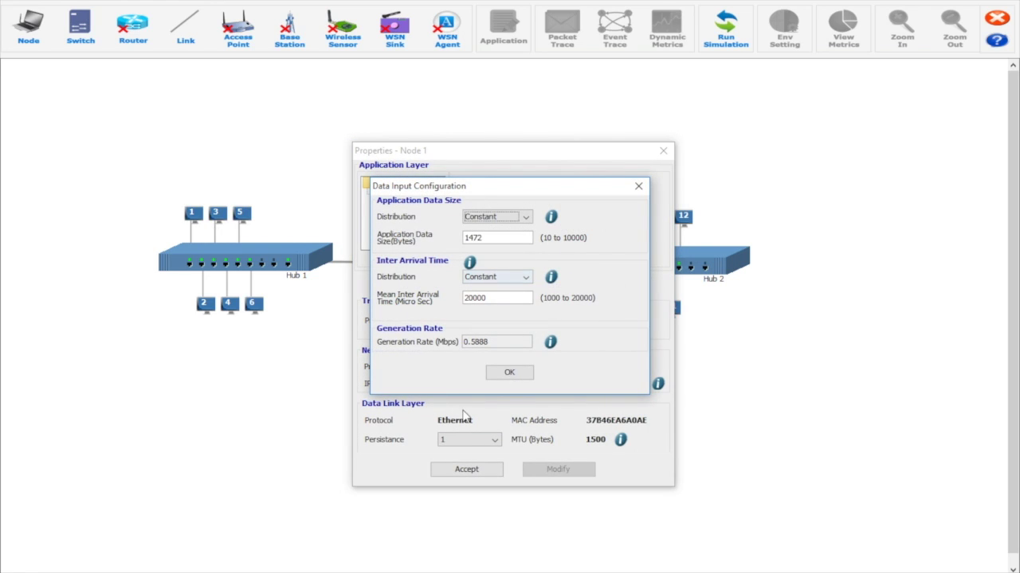
click(496, 278)
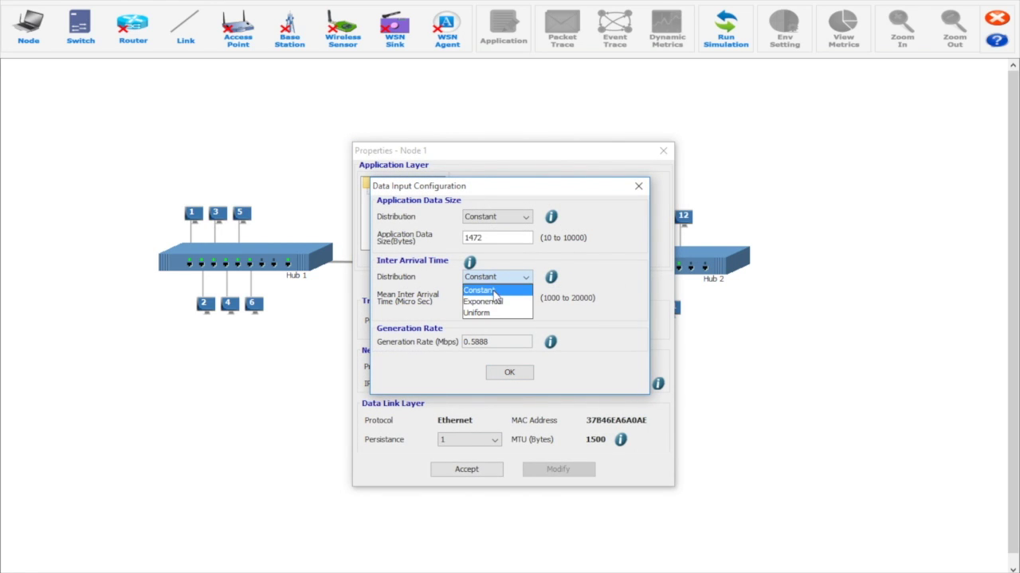
click(489, 301)
double_click(490, 297)
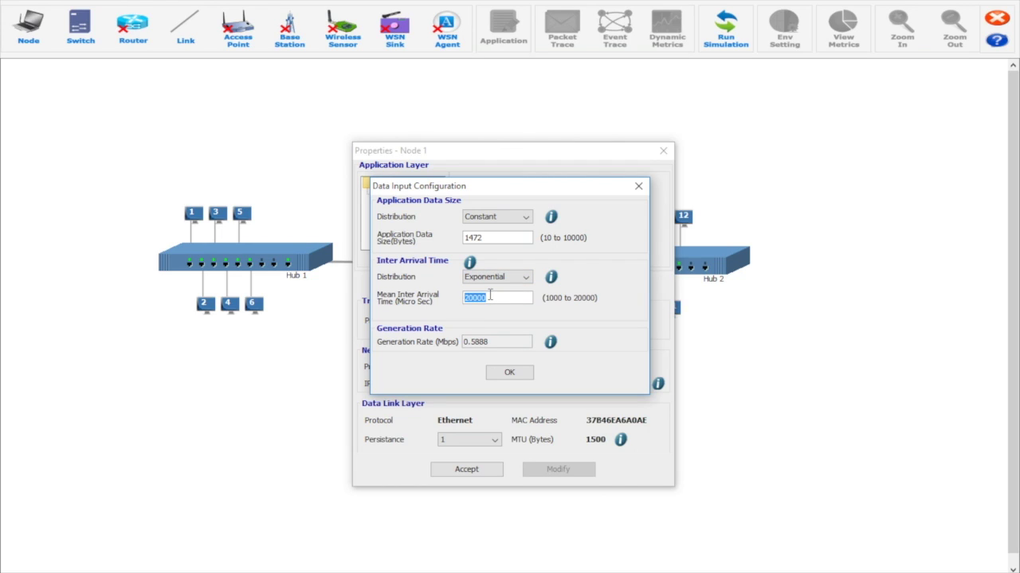
text(10)
click(510, 373)
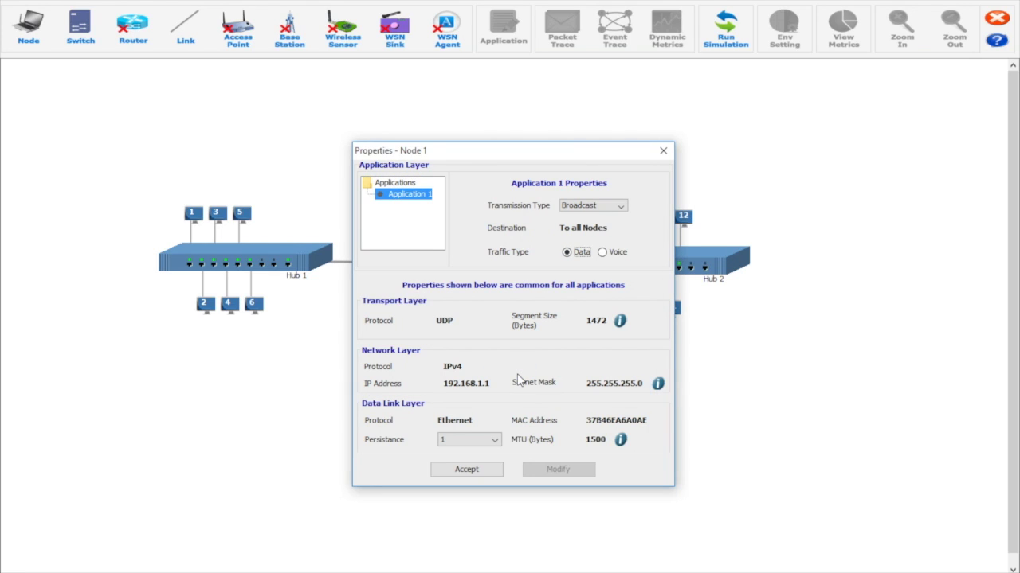
click(488, 471)
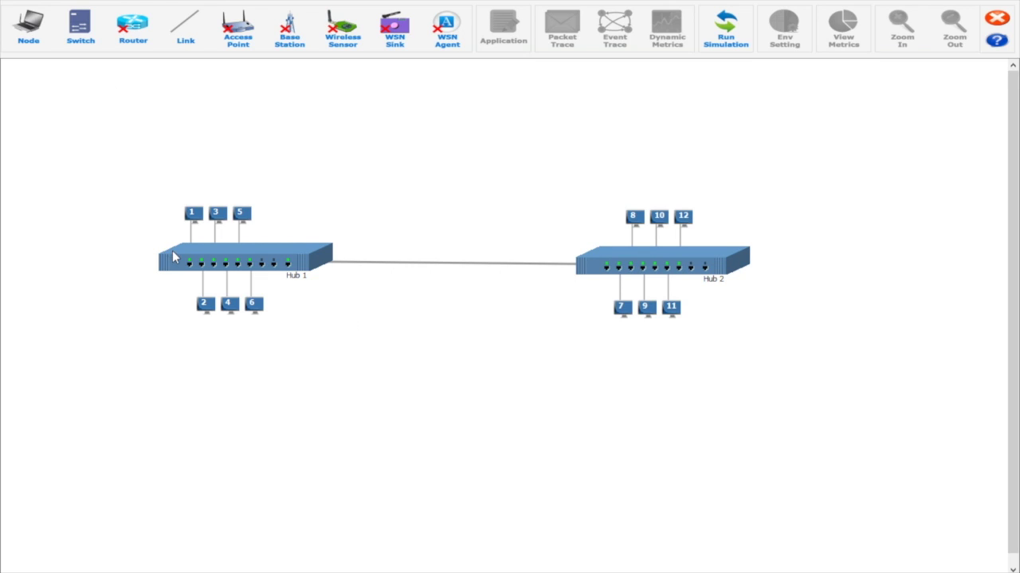
- Give Node 2 Data traffic with exponential inter-arrival times of mean 1000
right_click(205, 308)
click(223, 312)
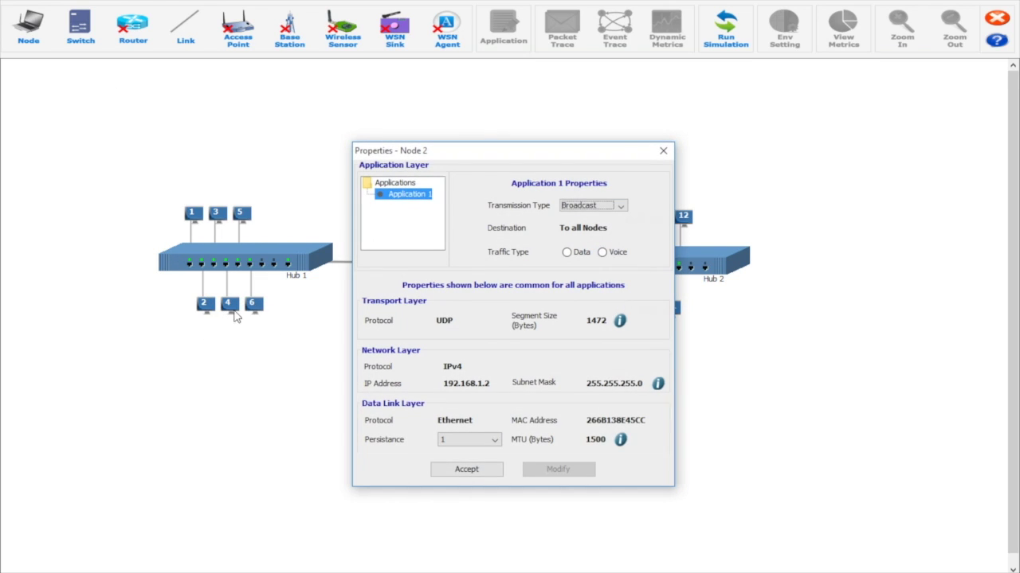
click(581, 253)
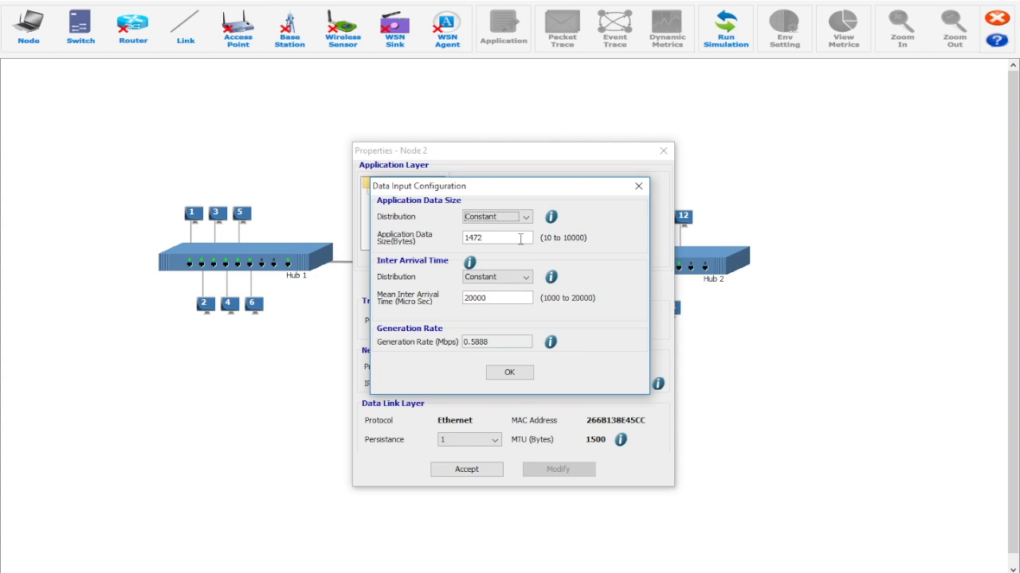
click(488, 279)
click(483, 302)
double_click(475, 298)
text(1000)
click(511, 372)
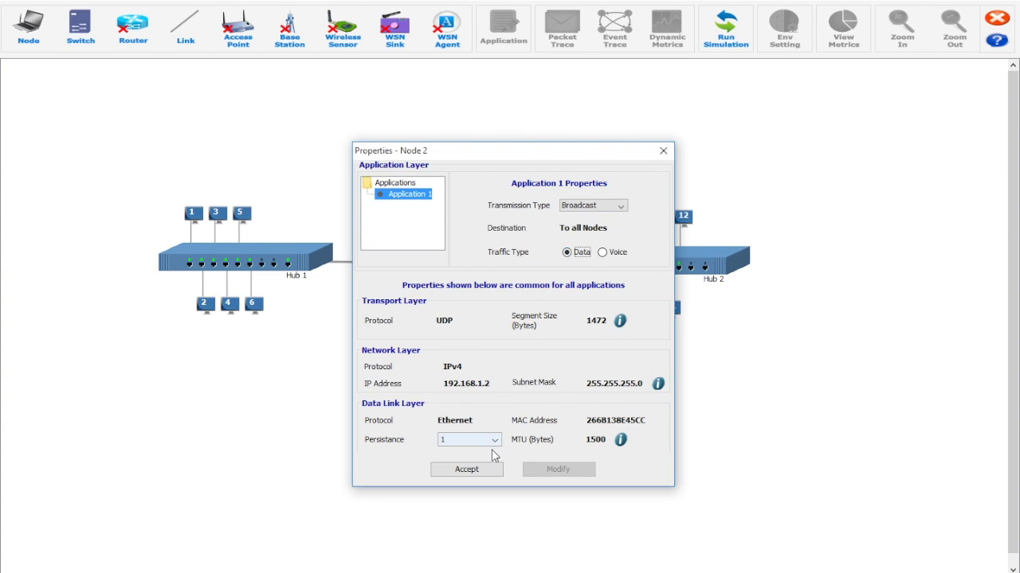
click(485, 470)
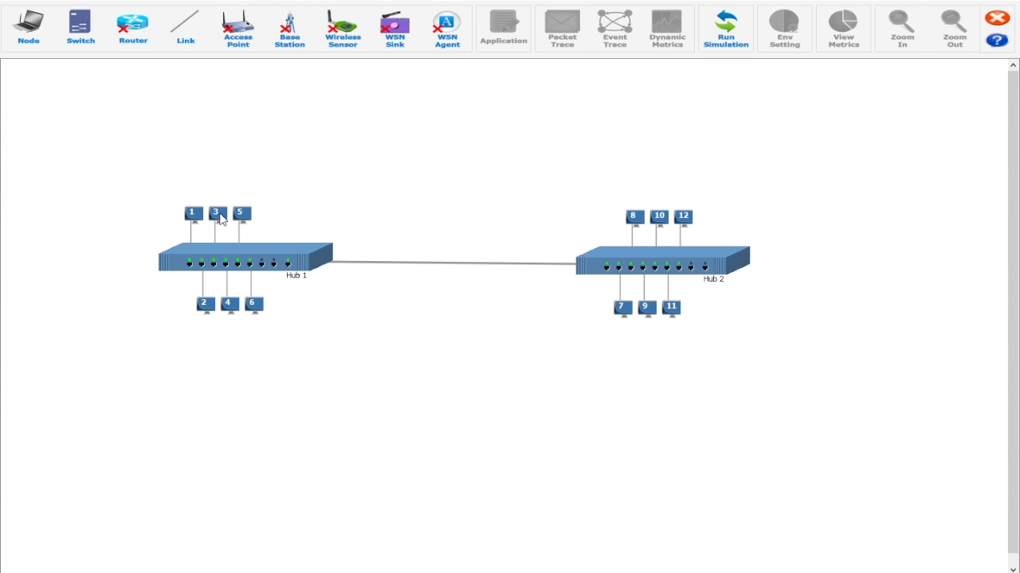
- Give Node 3 Data traffic with exponentially distributed inter-arrival times
right_click(221, 219)
click(242, 227)
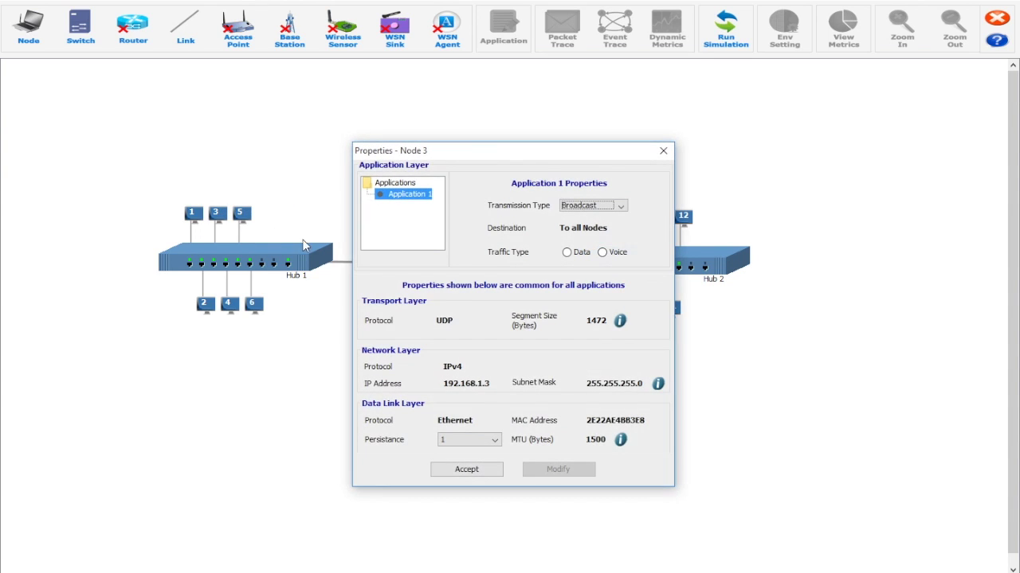
click(573, 253)
click(502, 277)
click(497, 300)
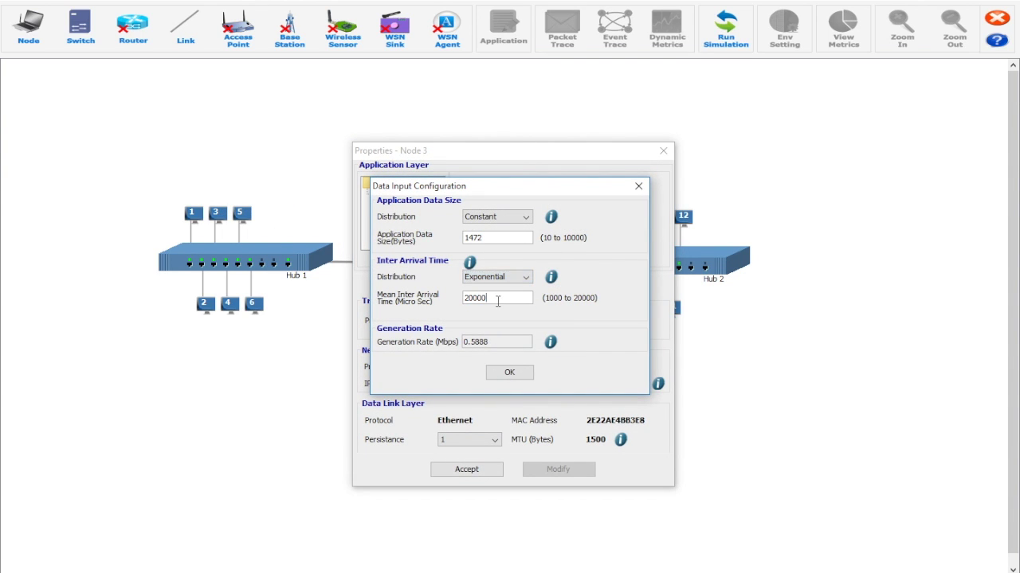
click(509, 374)
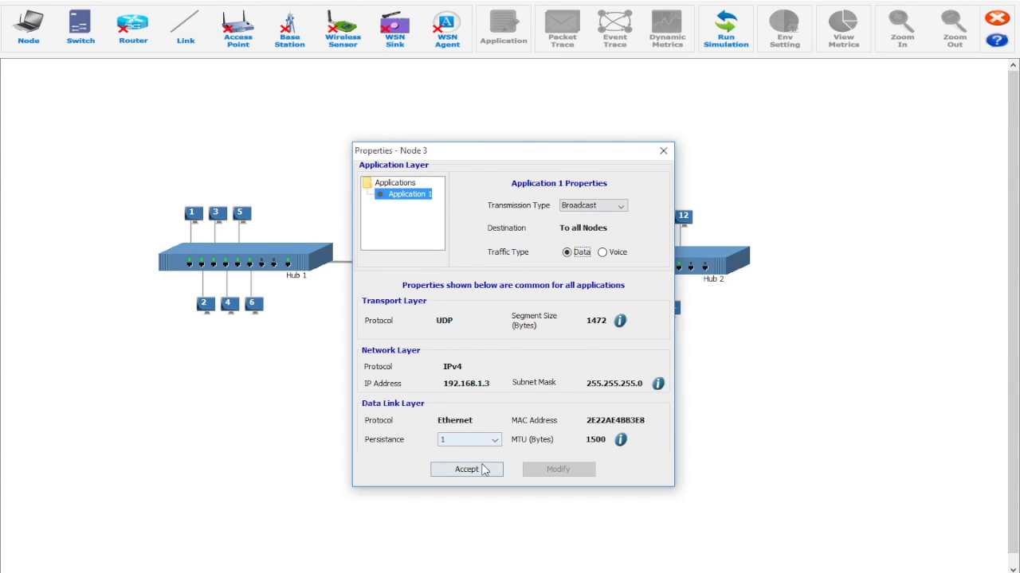
click(479, 470)
- Give Node 4 Data traffic with exponential inter-arrival times of mean 1000
right_click(236, 313)
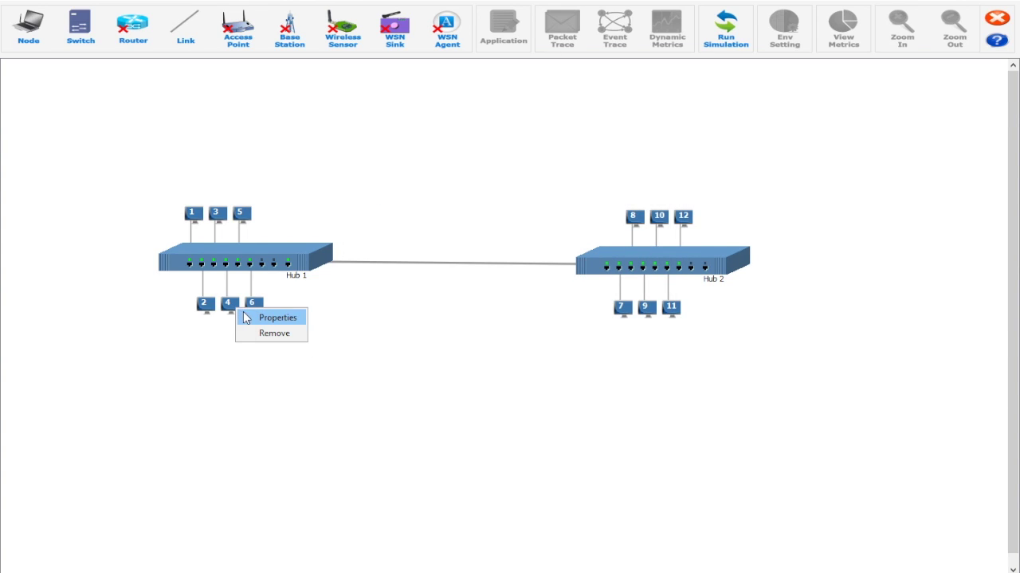
click(255, 316)
click(573, 255)
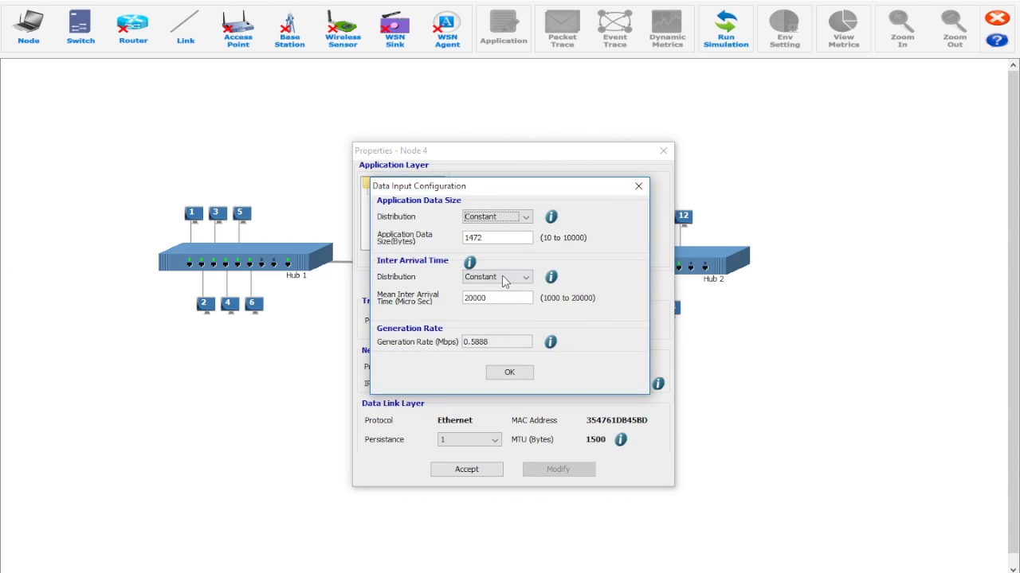
click(504, 279)
click(497, 300)
double_click(498, 298)
text(1000)
click(510, 373)
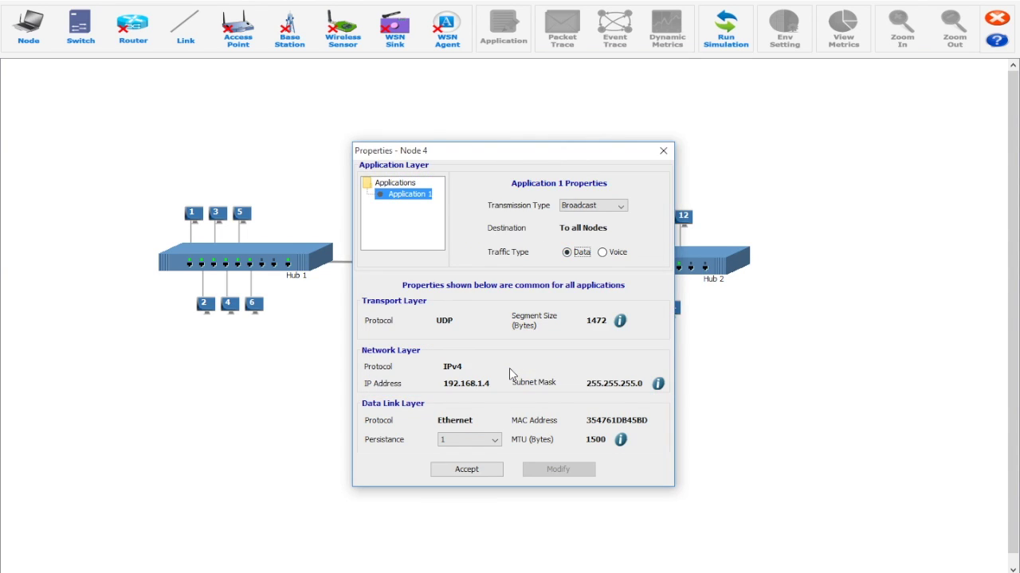
click(479, 473)
- Give Node 5 Data traffic with exponential inter-arrival times of mean 1000
right_click(245, 217)
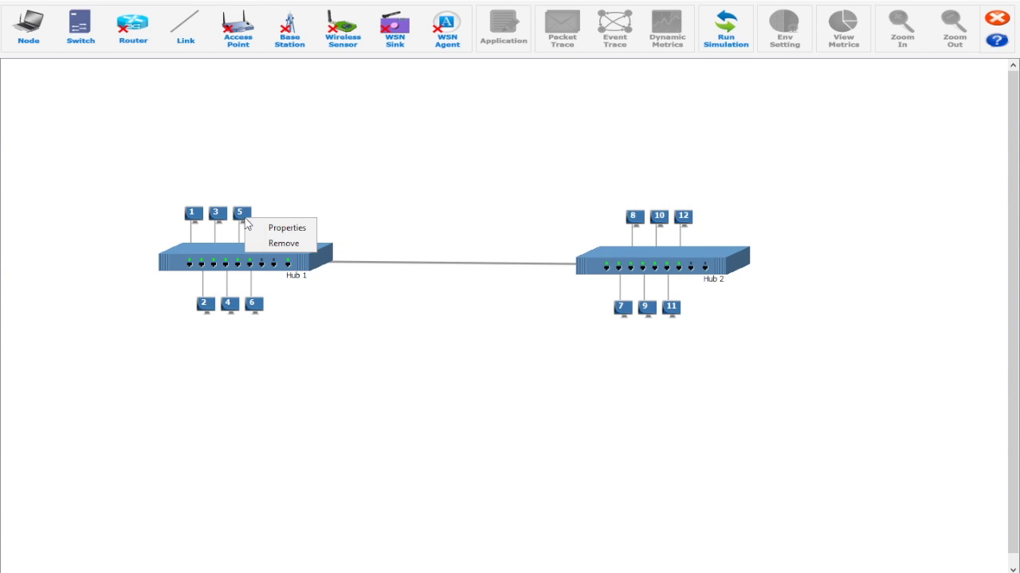
click(259, 230)
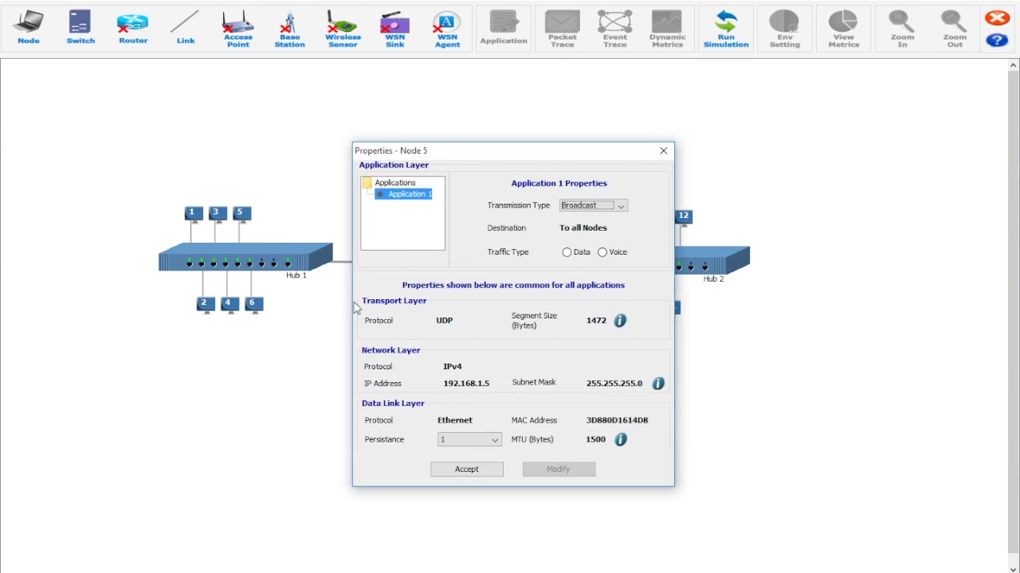
click(565, 253)
click(526, 277)
click(490, 298)
double_click(498, 298)
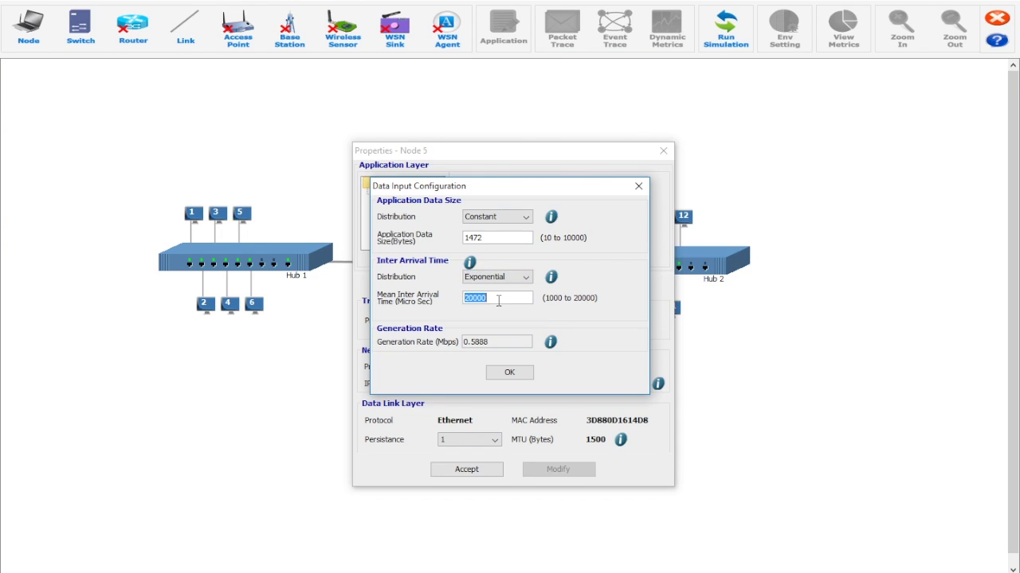
text(1000)
click(510, 373)
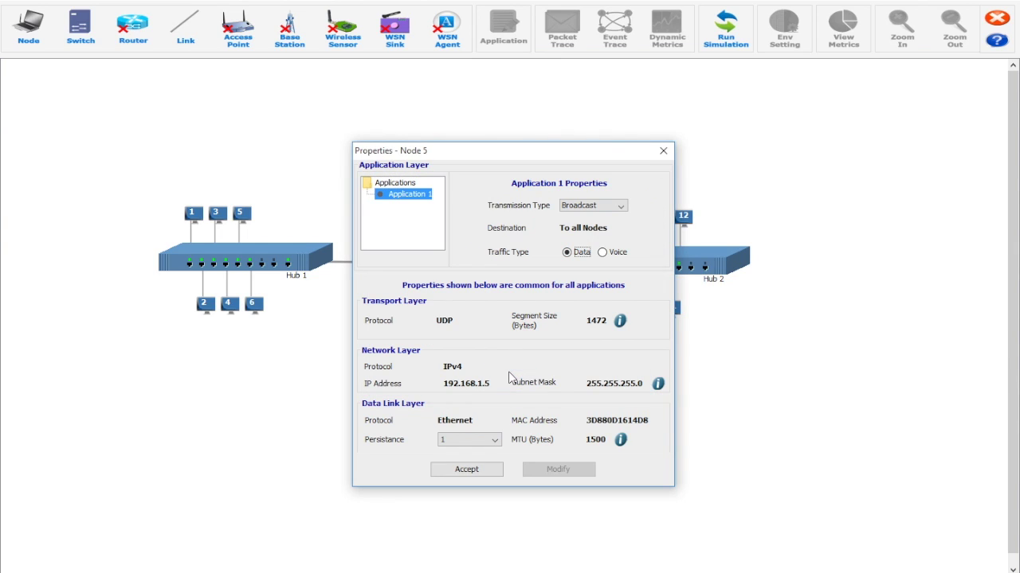
click(466, 469)
- Give Node 6 Data traffic with exponential inter-arrival times of mean 1000
right_click(253, 304)
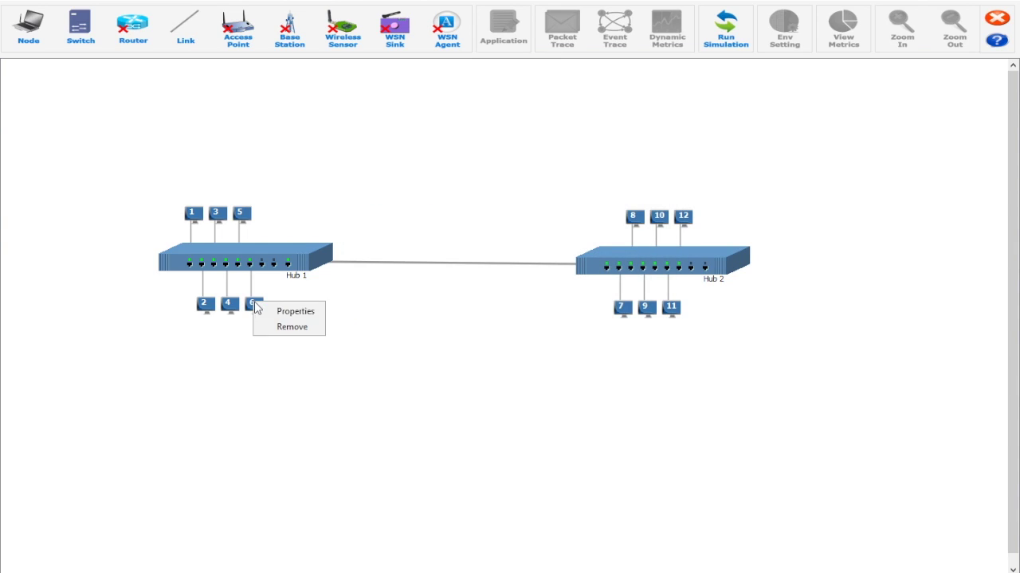
click(261, 311)
click(566, 253)
click(508, 277)
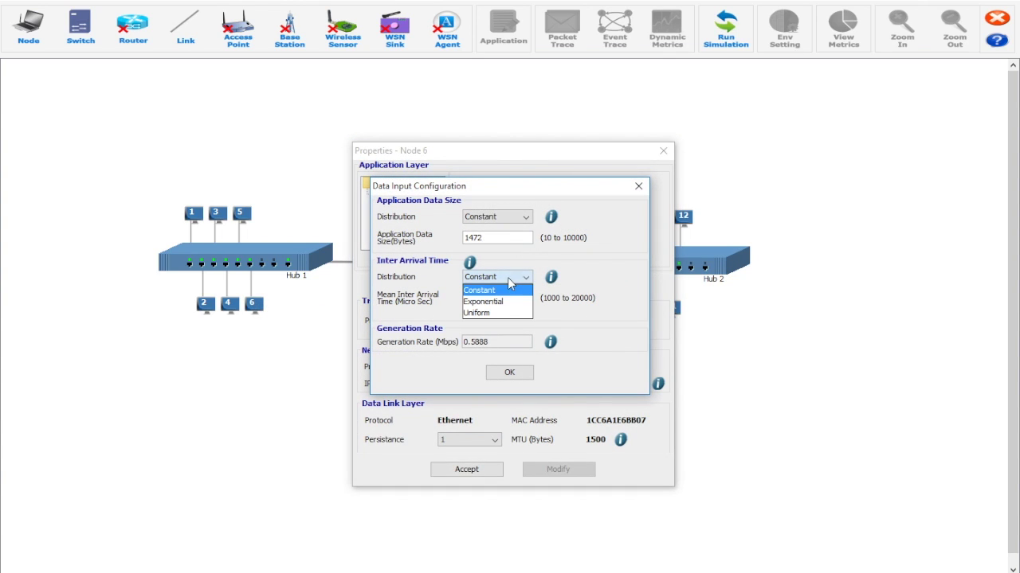
click(500, 300)
double_click(496, 298)
text(1000)
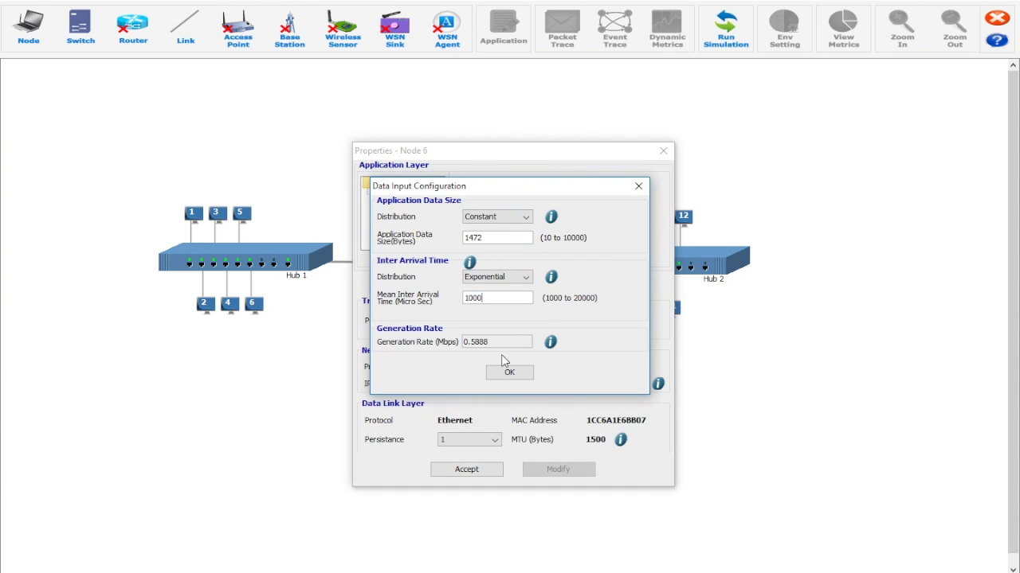
click(509, 373)
click(491, 469)
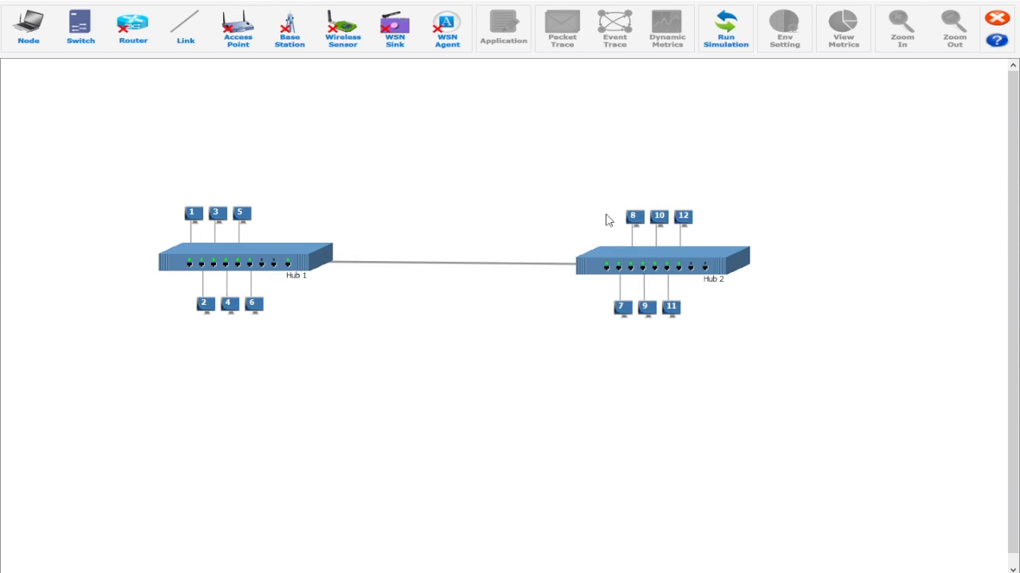
- Give Node 7 Data traffic with exponential inter-arrival times of mean 1000
right_click(625, 314)
click(663, 319)
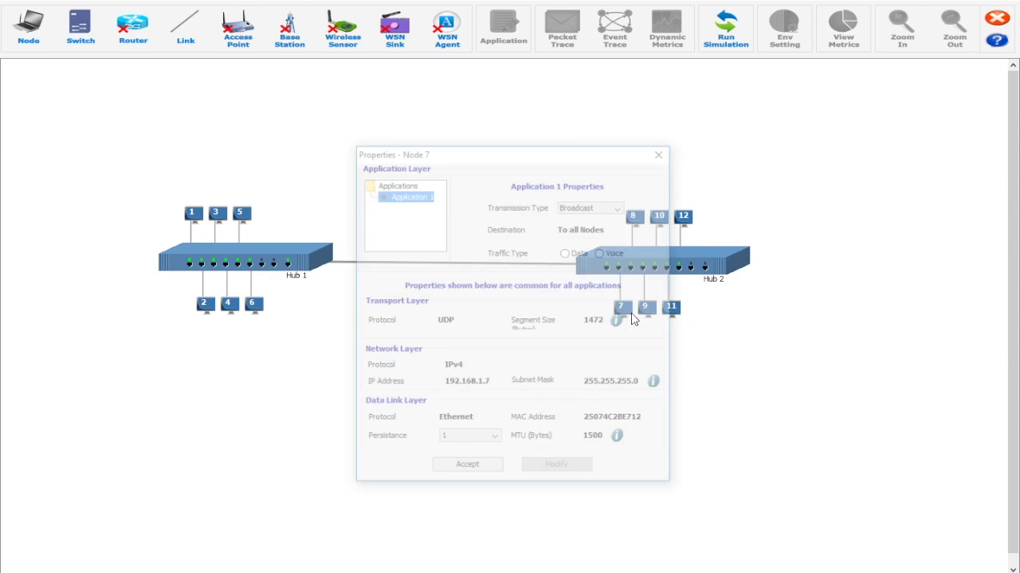
click(566, 252)
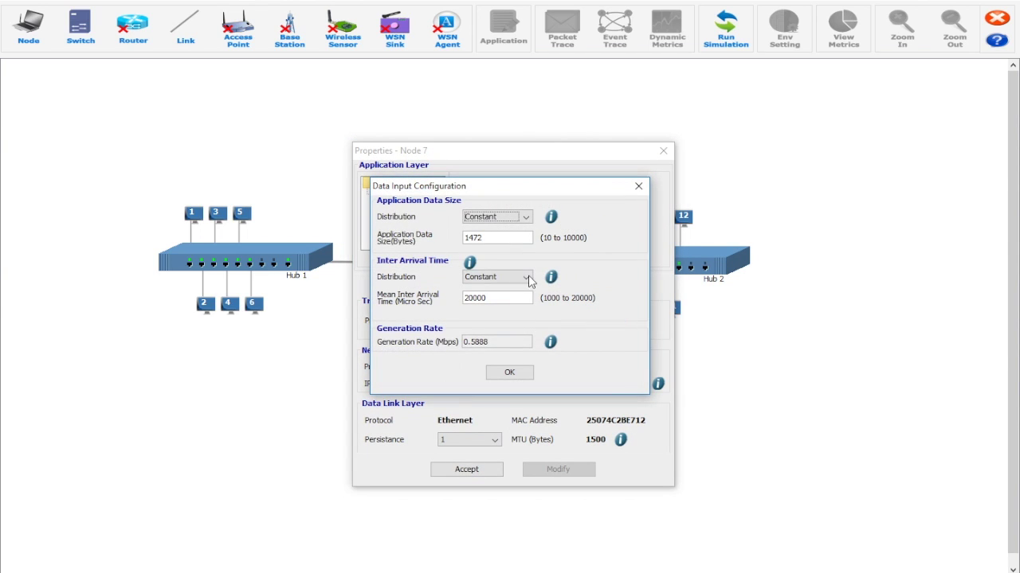
click(510, 278)
click(499, 302)
double_click(497, 298)
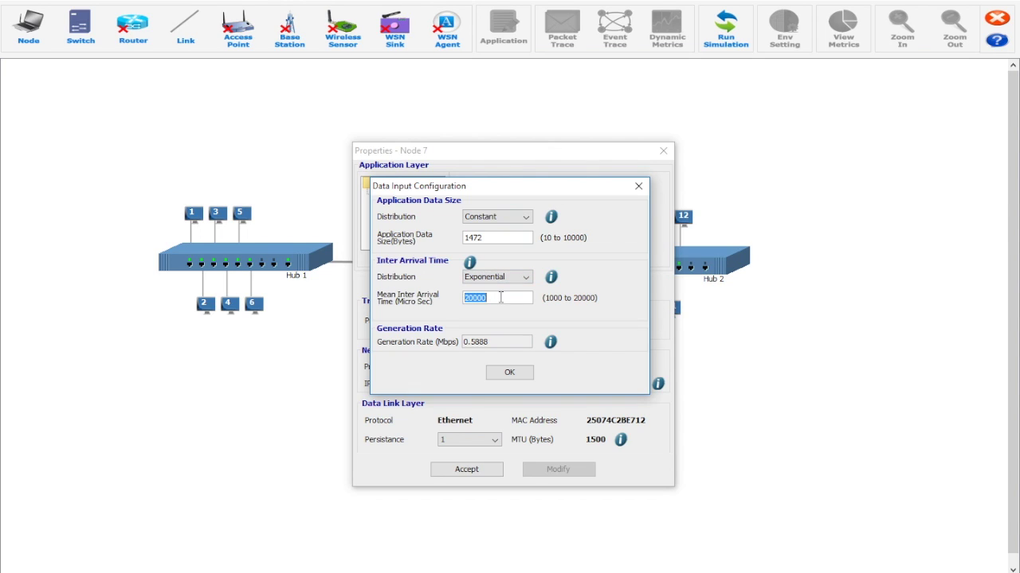
text(1000)
click(509, 372)
click(467, 469)
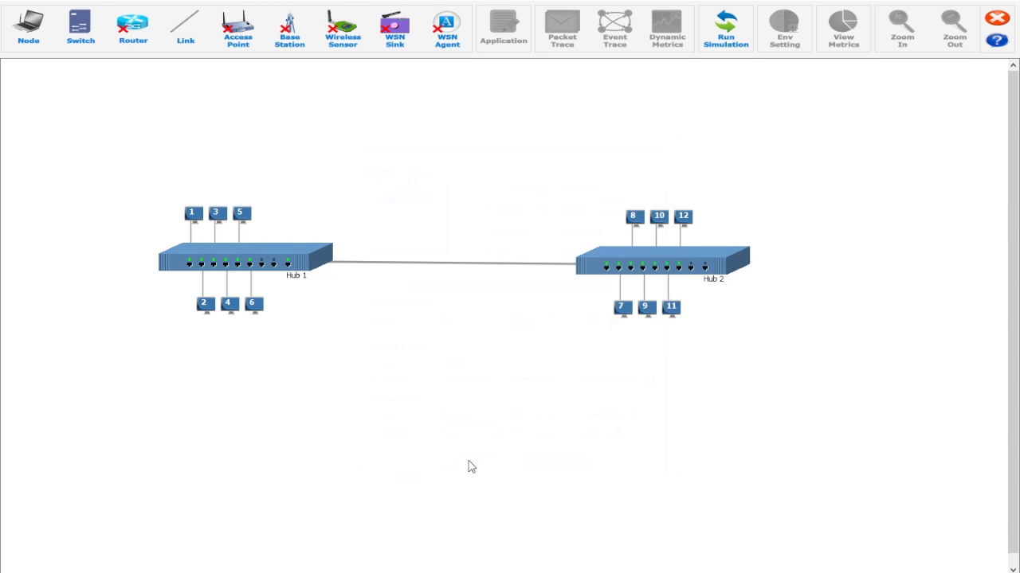
- Give Node 8 Data traffic with exponential inter-arrival times of mean 1000
right_click(633, 217)
click(639, 220)
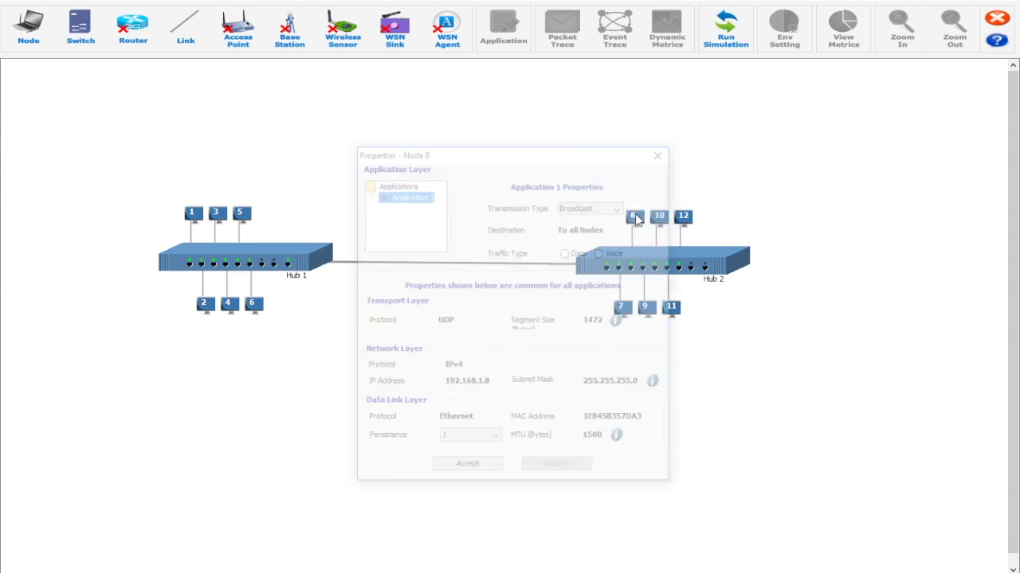
click(584, 252)
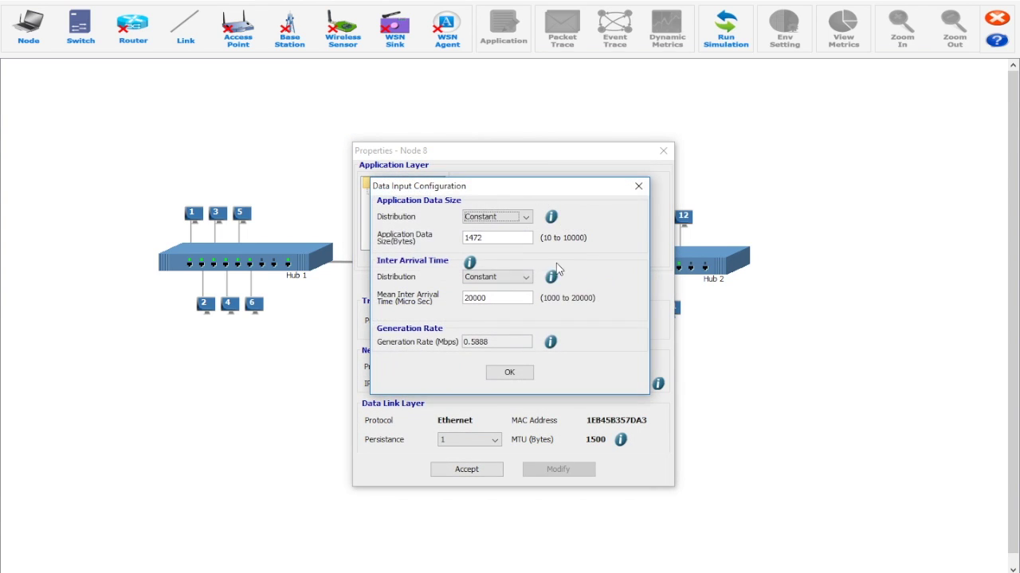
click(486, 274)
click(486, 302)
double_click(482, 298)
text(1000)
click(509, 373)
click(479, 470)
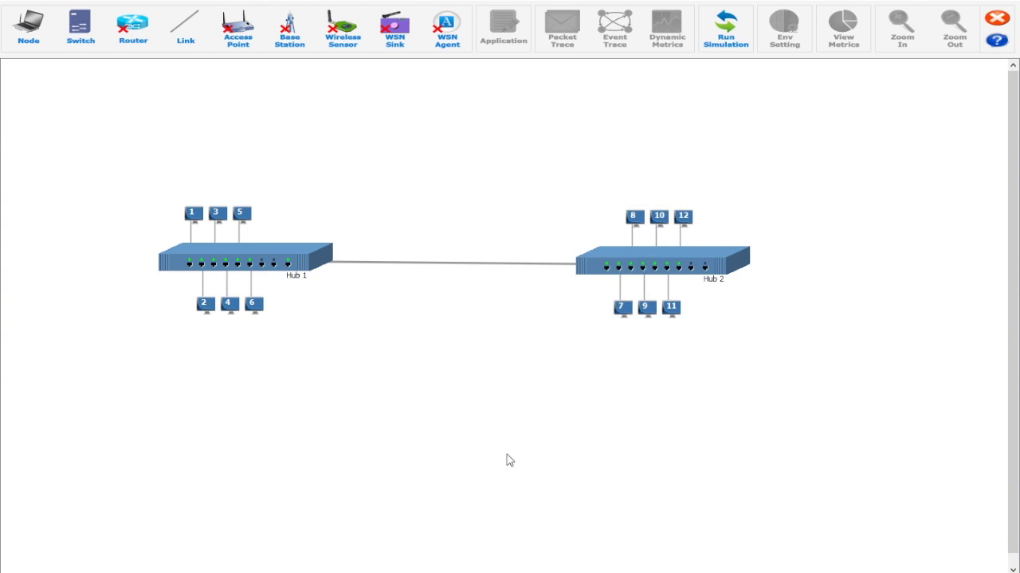
- Give Node 9 Data traffic with exponentially distributed inter-arrival times
right_click(647, 308)
click(661, 318)
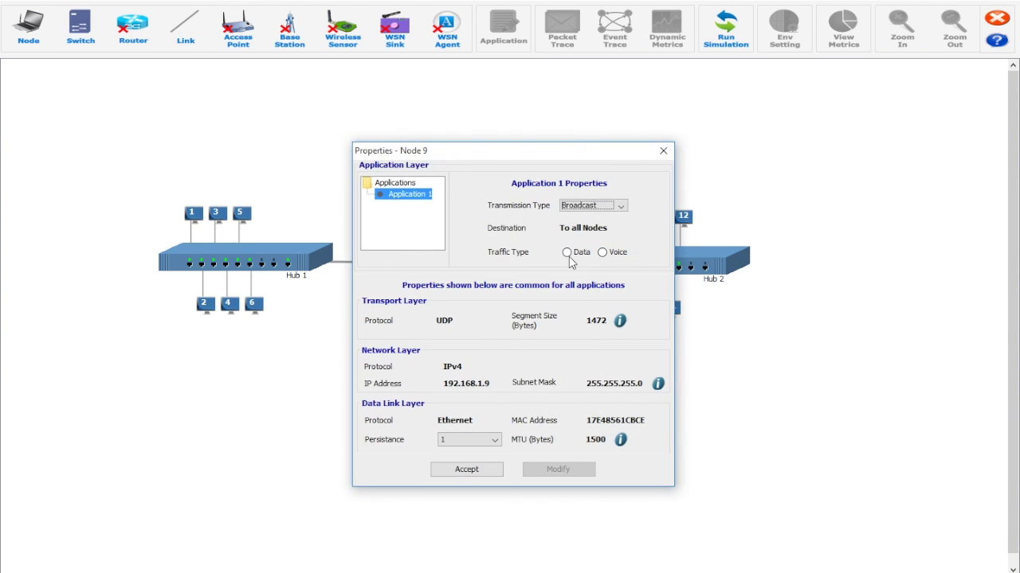
click(566, 252)
click(526, 276)
click(510, 299)
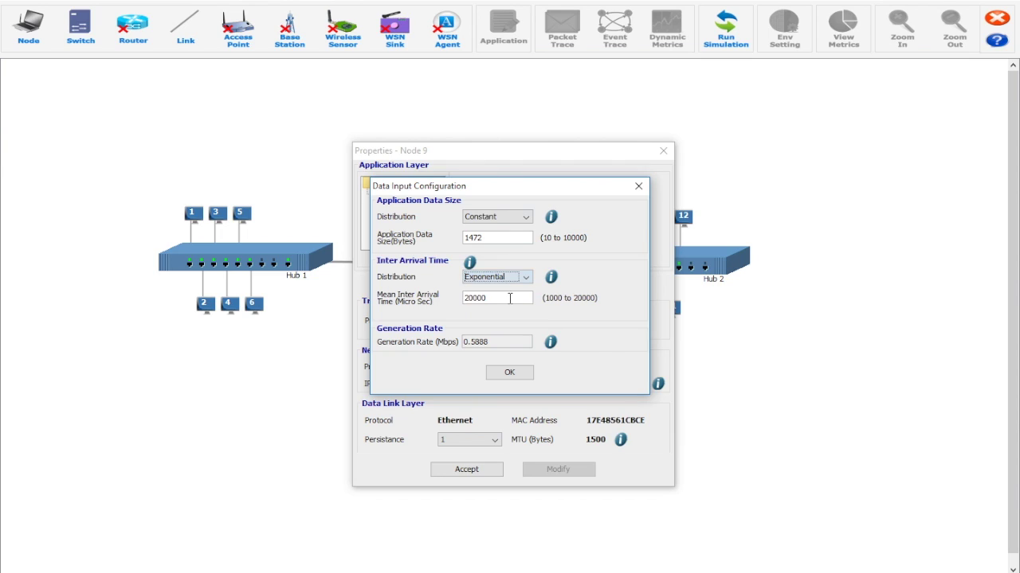
double_click(505, 295)
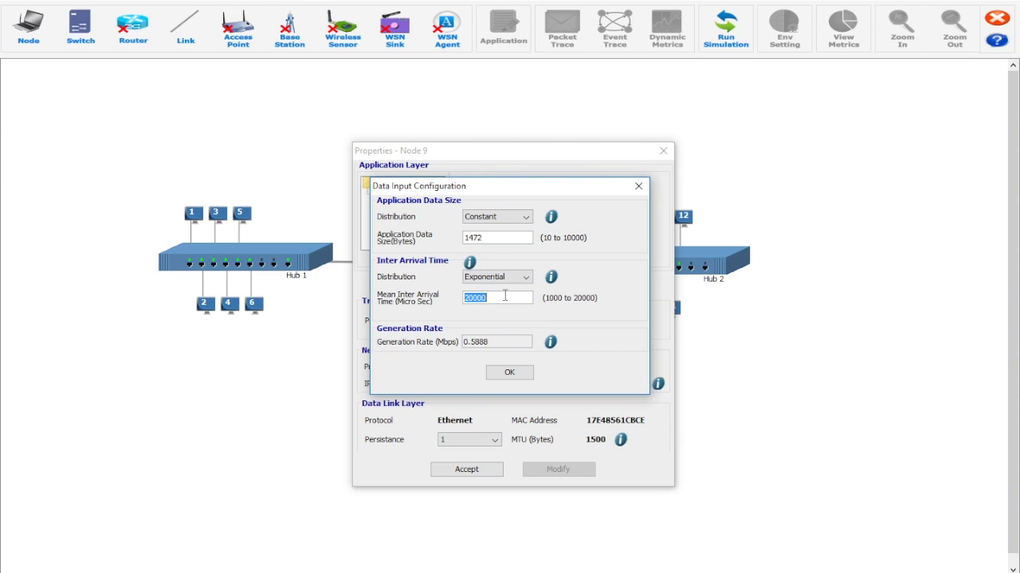
click(504, 372)
click(482, 470)
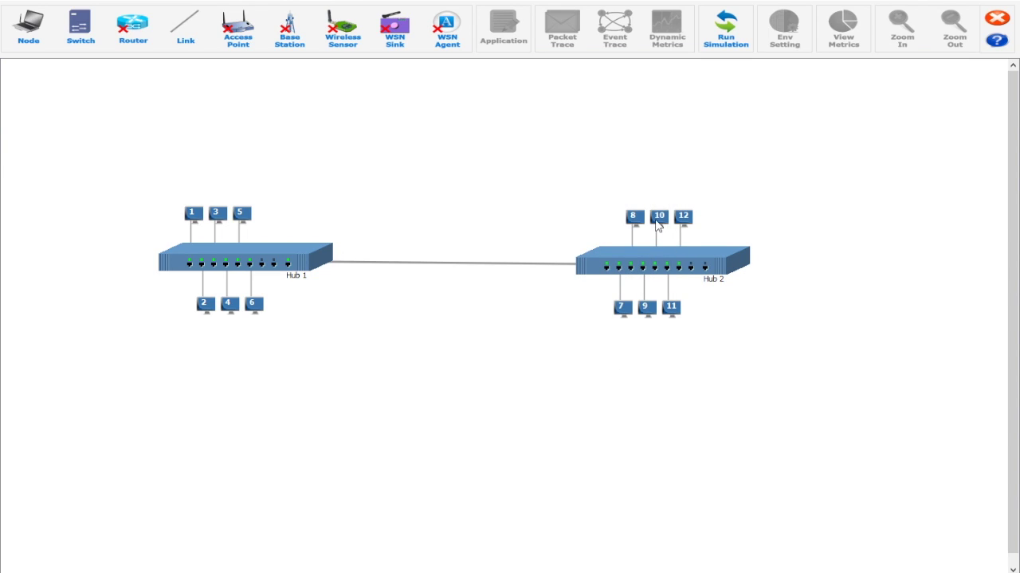
- Give Node 10 Data traffic with exponential inter-arrival times, mean 1000 instead of 20000
right_click(658, 226)
click(688, 228)
click(579, 256)
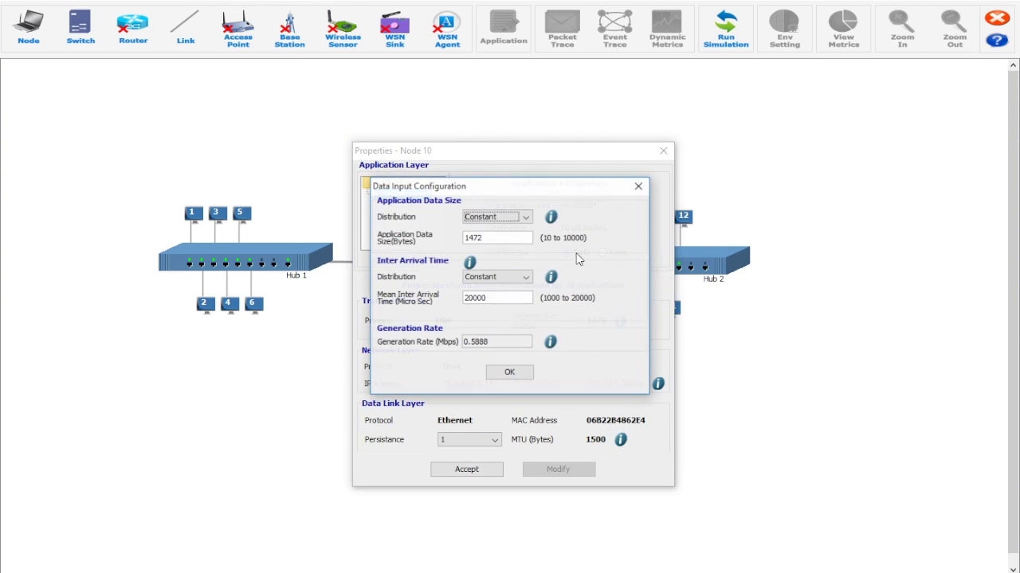
click(518, 276)
click(490, 303)
double_click(492, 298)
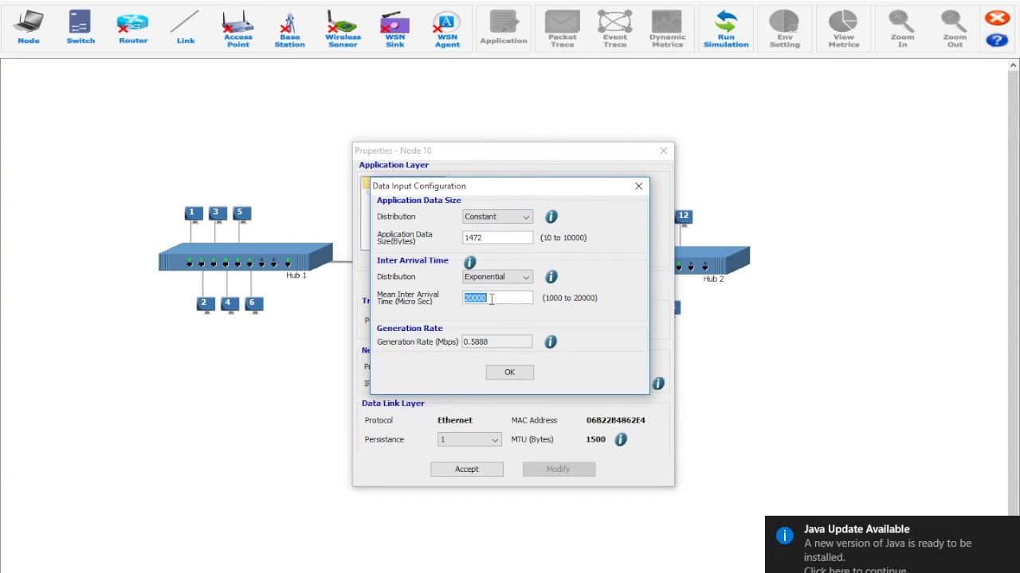
text(1000)
click(510, 374)
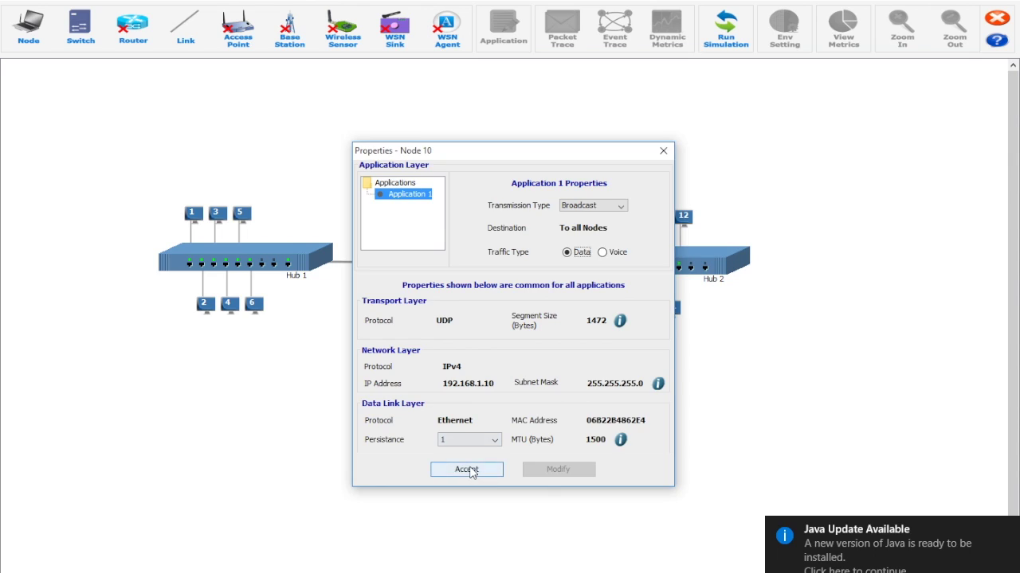
click(466, 470)
- Give Node 11 Data traffic with exponential inter-arrival times, mean 1000 instead of 20000
right_click(669, 317)
click(697, 323)
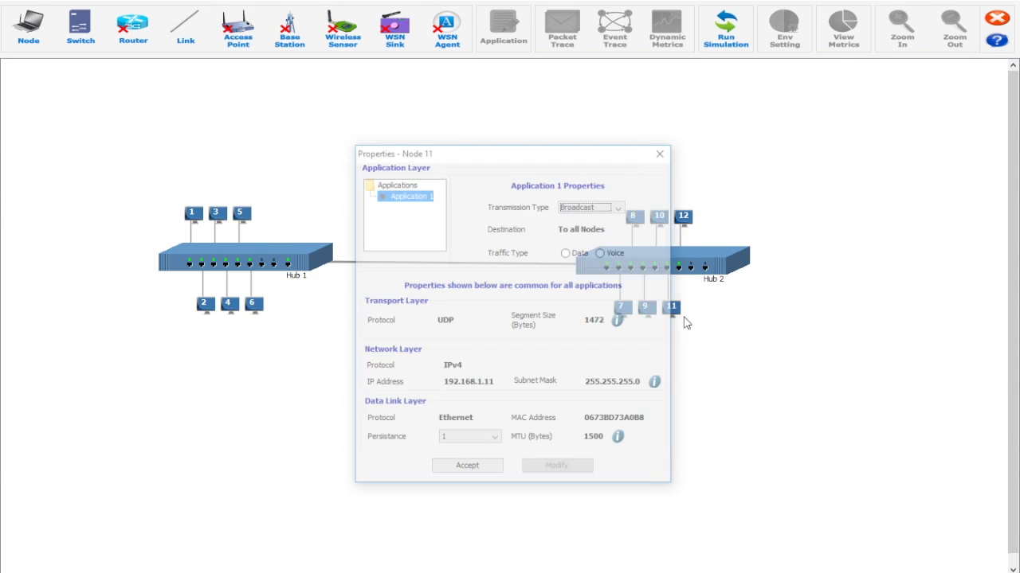
click(573, 250)
click(501, 277)
click(497, 298)
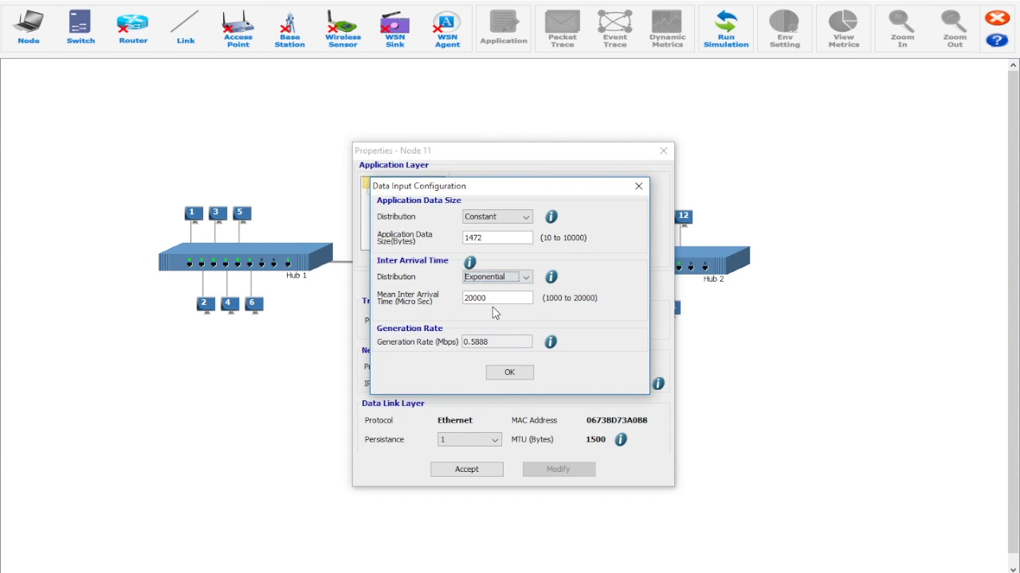
double_click(493, 301)
text(1000)
click(510, 369)
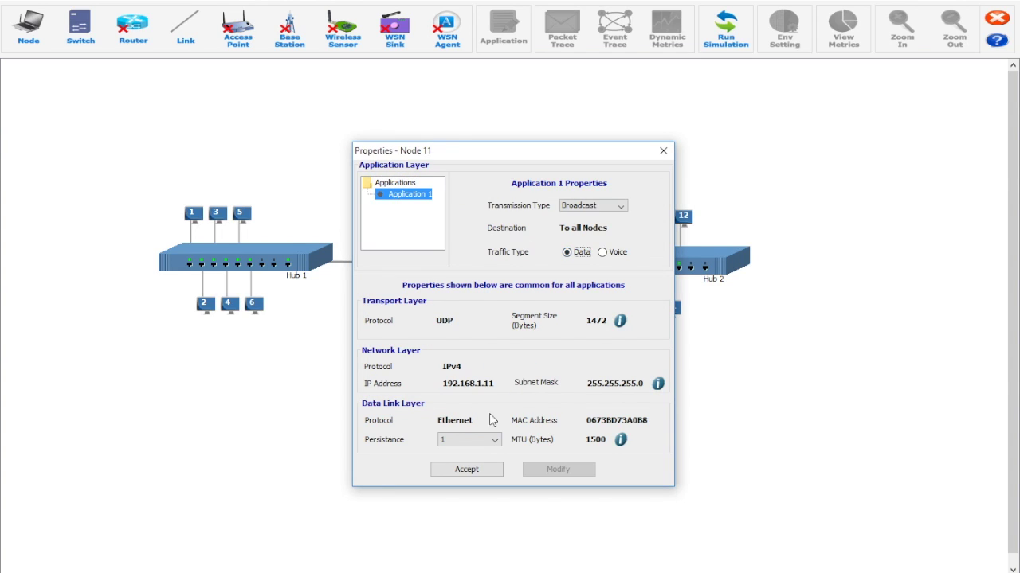
click(467, 470)
- Give Node 12 Data traffic with exponentially distributed inter-arrival times
right_click(694, 220)
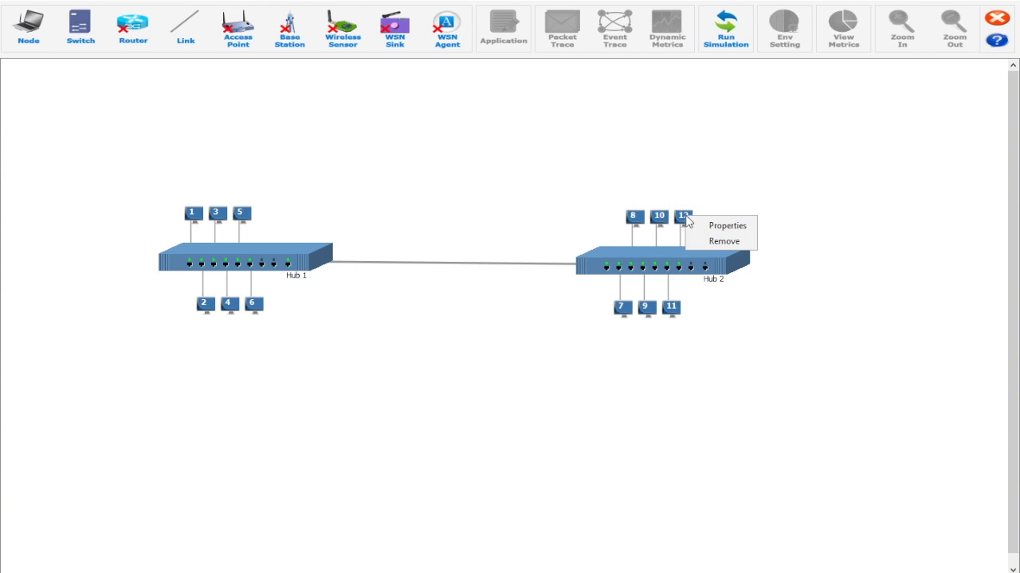
click(697, 226)
click(576, 257)
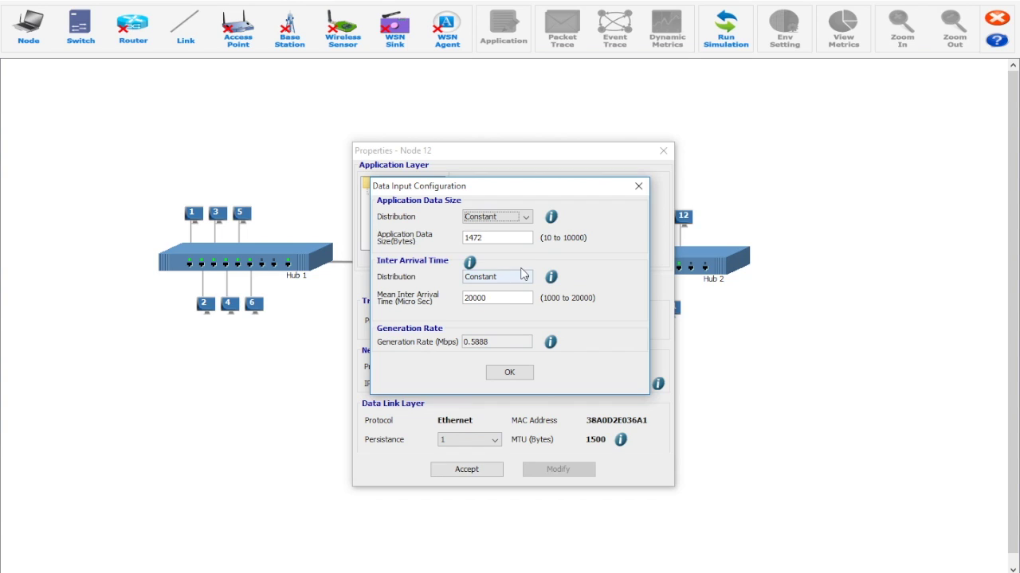
click(511, 284)
click(497, 301)
double_click(498, 299)
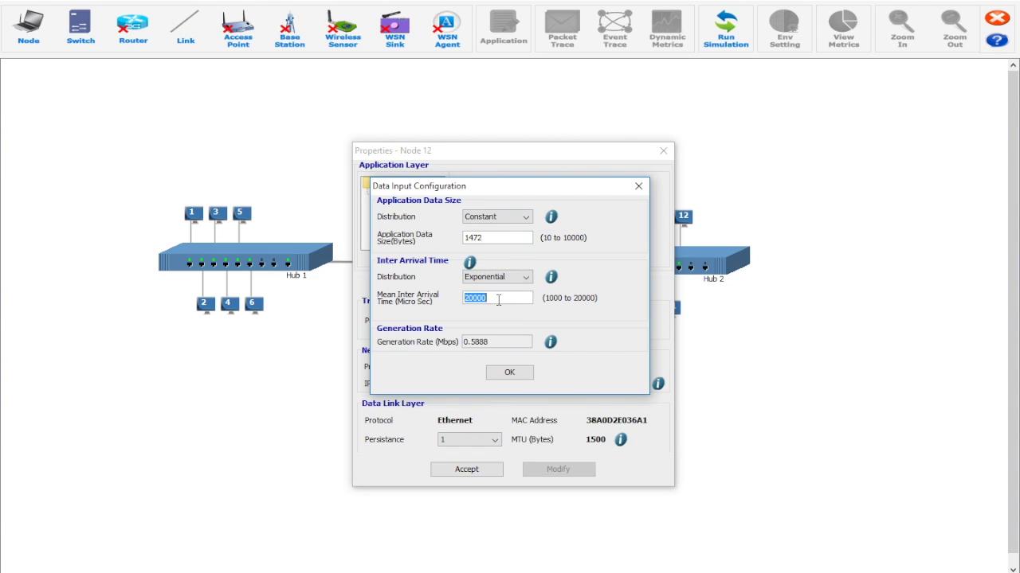
click(510, 372)
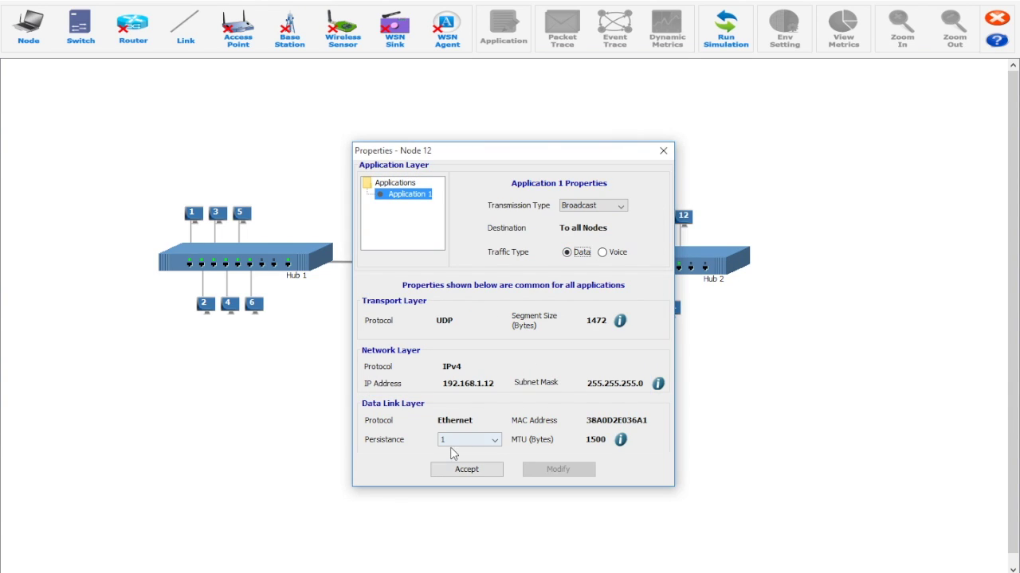
click(454, 469)
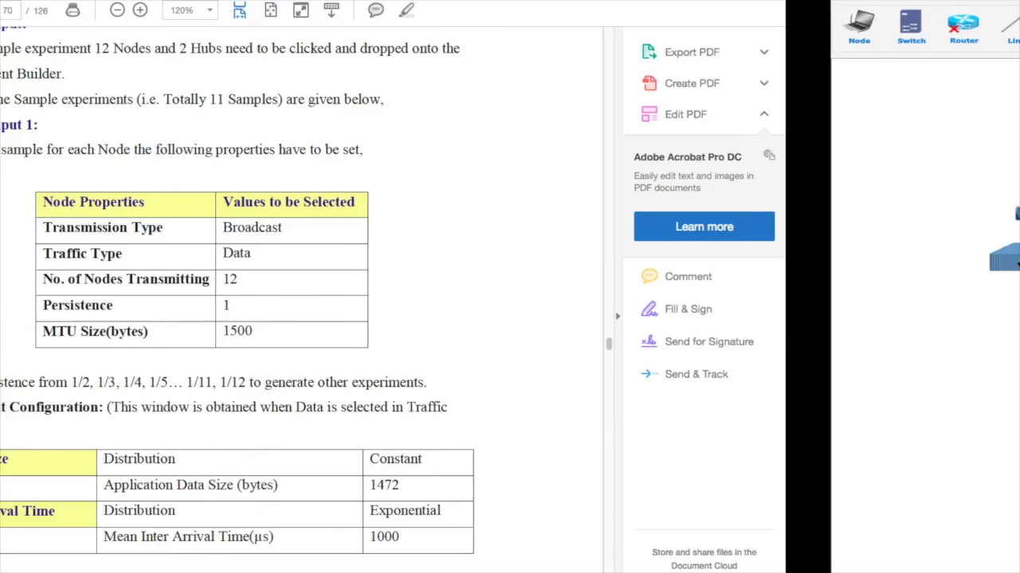
- Scroll further through the manual, clearing an accidental text selection
scroll(438, 358, down, 8)
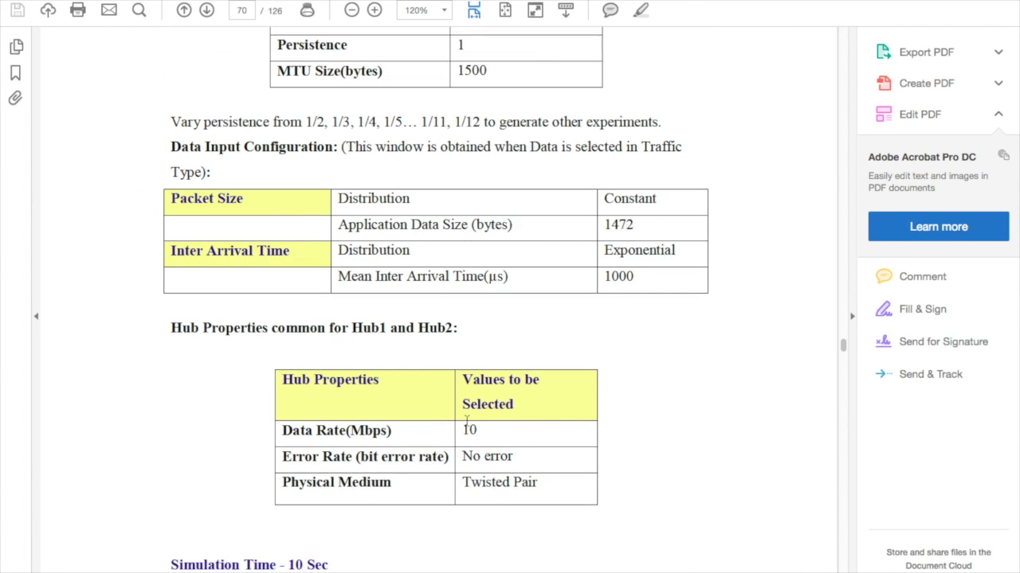
drag(468, 422, 539, 485)
click(710, 439)
scroll(701, 438, down, 3)
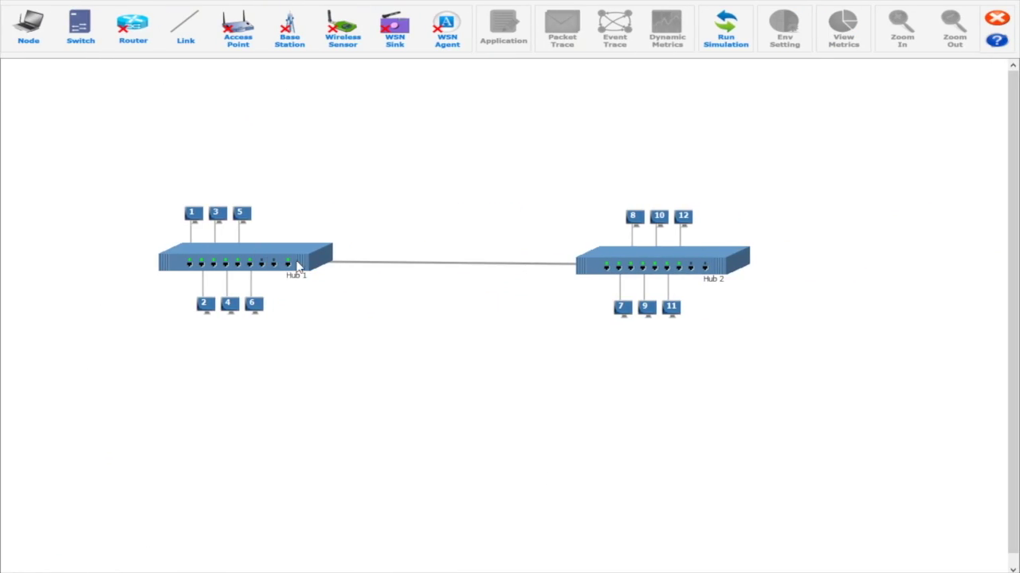
- Accept Hub 1 and Hub 2 settings (10 Mbps, no error, twisted pair) and start a simulation run
right_click(303, 261)
click(313, 269)
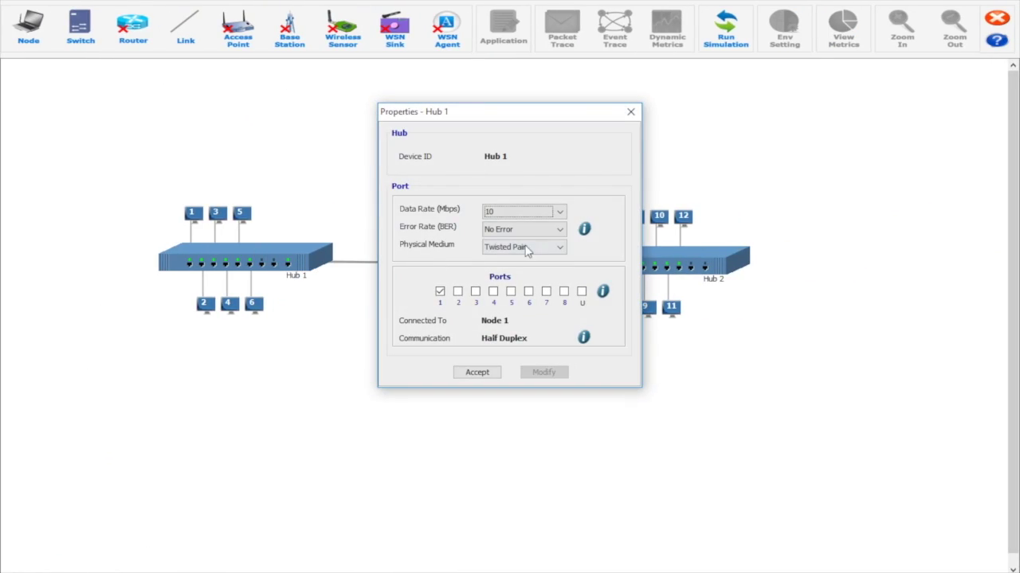
click(491, 375)
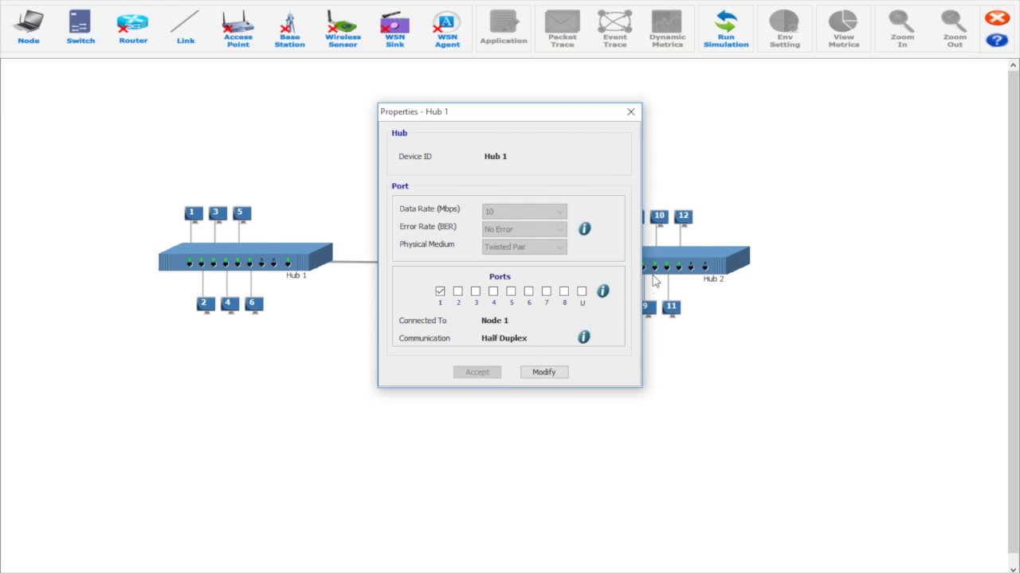
click(630, 112)
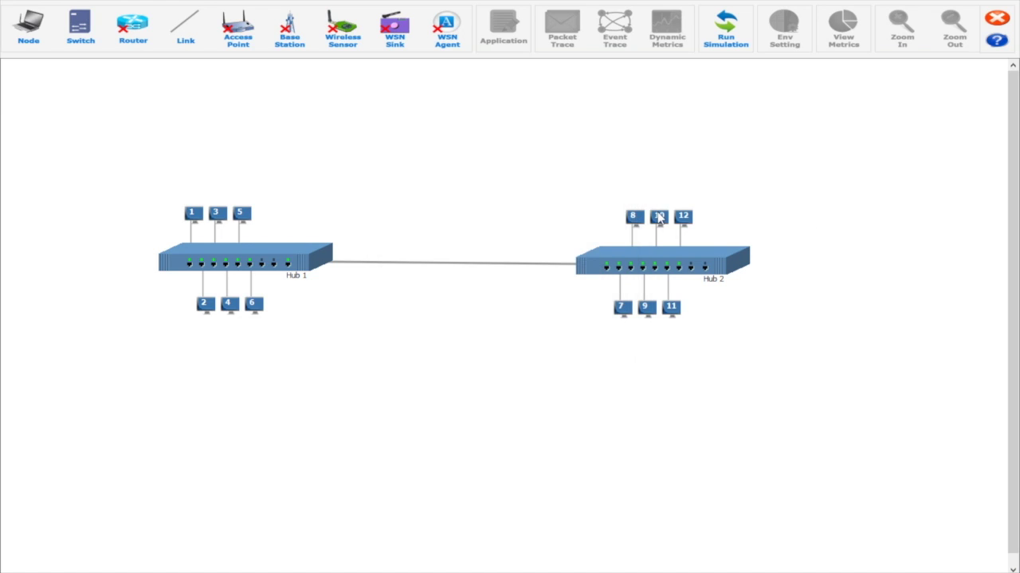
right_click(728, 267)
click(751, 269)
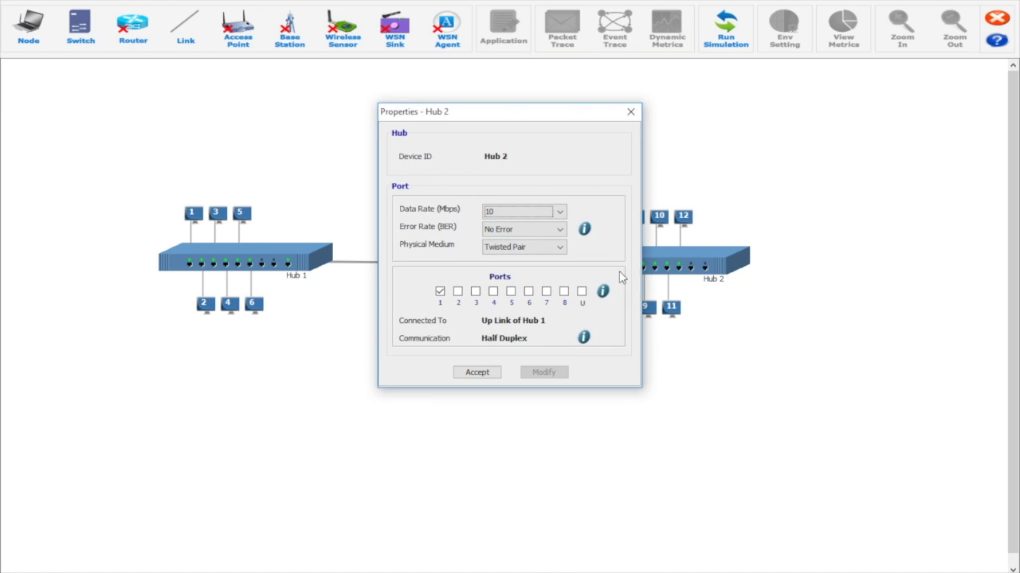
key(Escape)
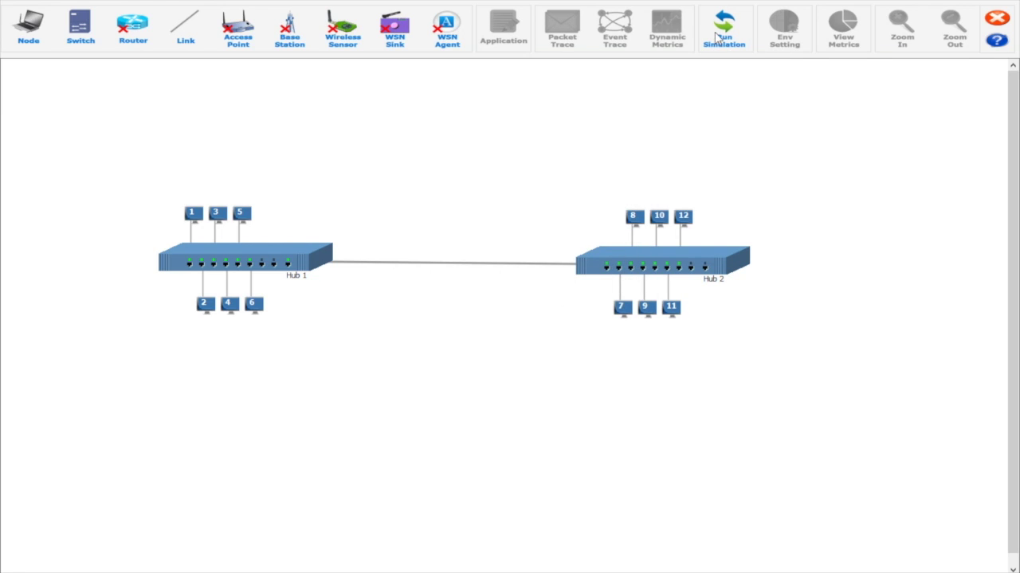
click(720, 36)
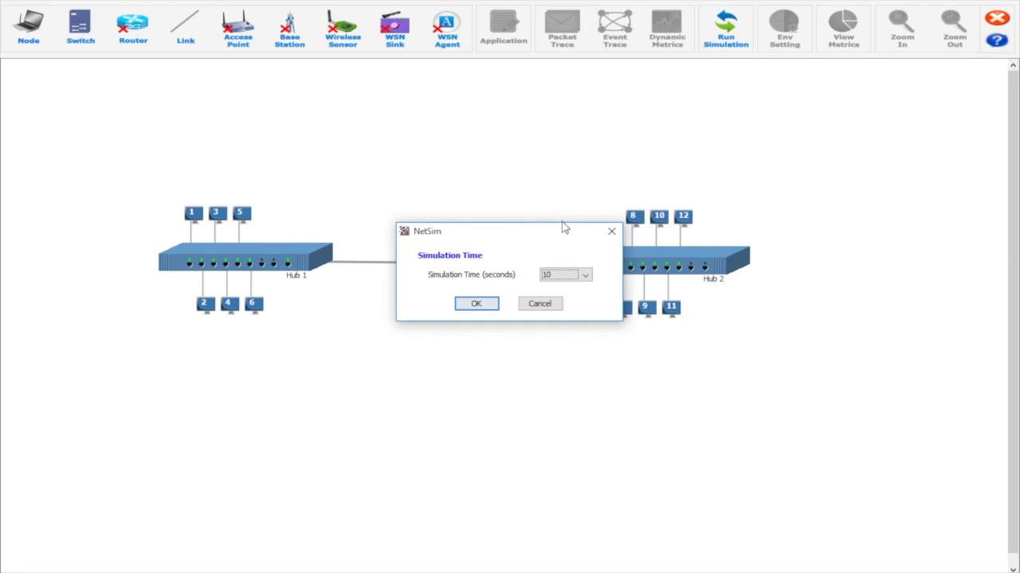
- Run the 10-second simulation and start recording its 9.22 Mbps throughput in cell B3
click(477, 303)
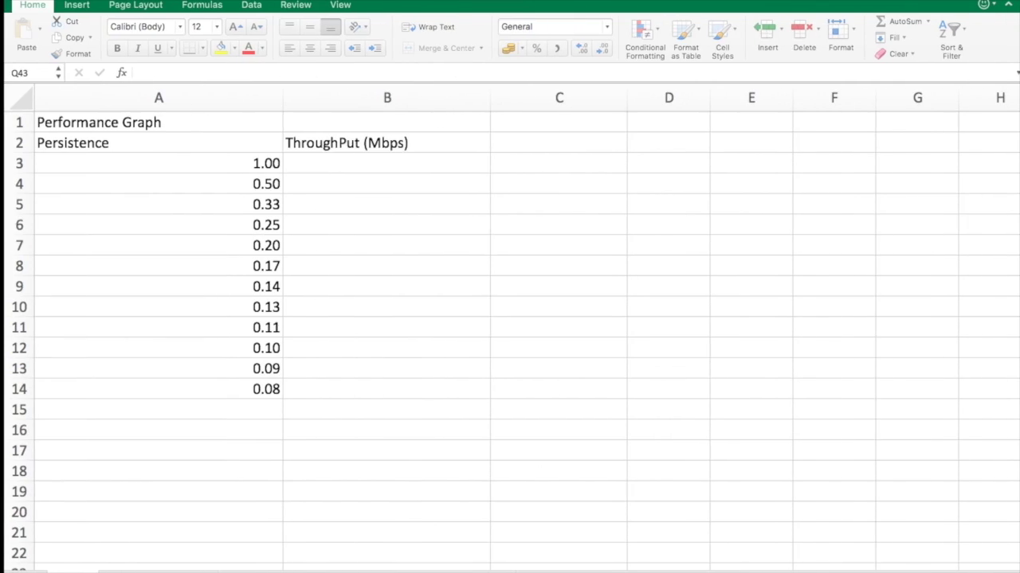
click(329, 163)
text(9)
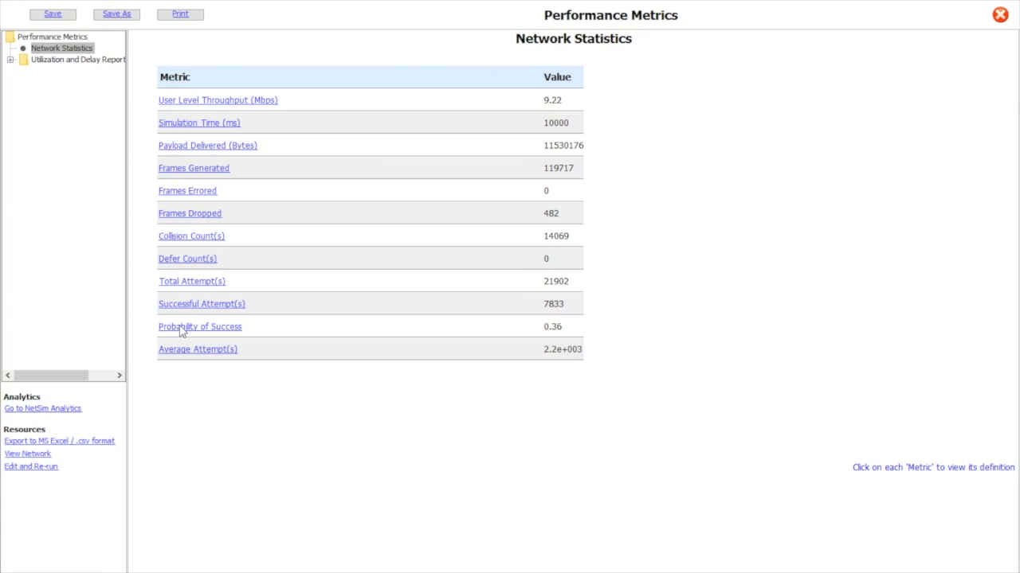
- Choose Edit and Re-run, saving the finished run as experiment 11-1
click(46, 468)
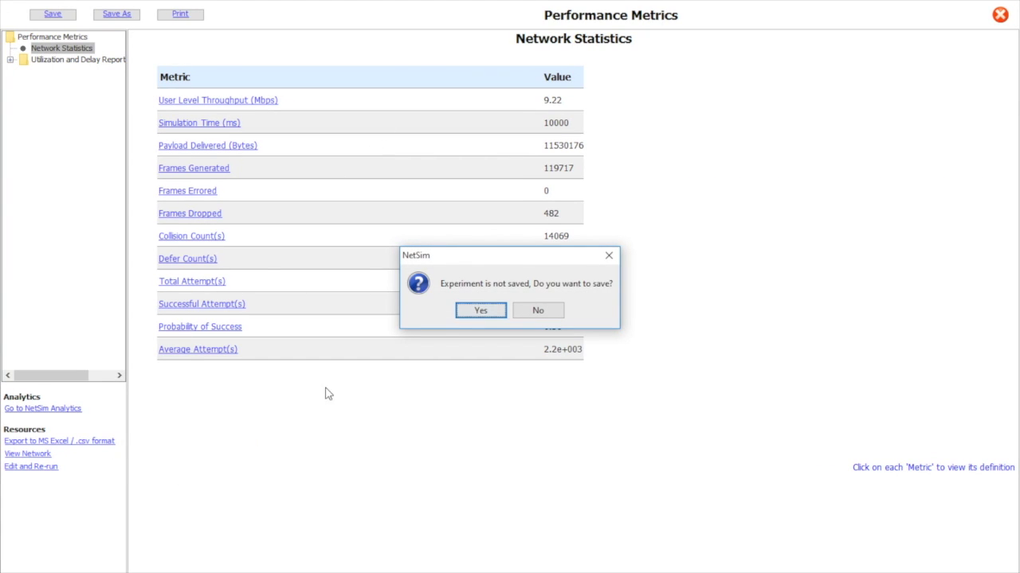
click(481, 311)
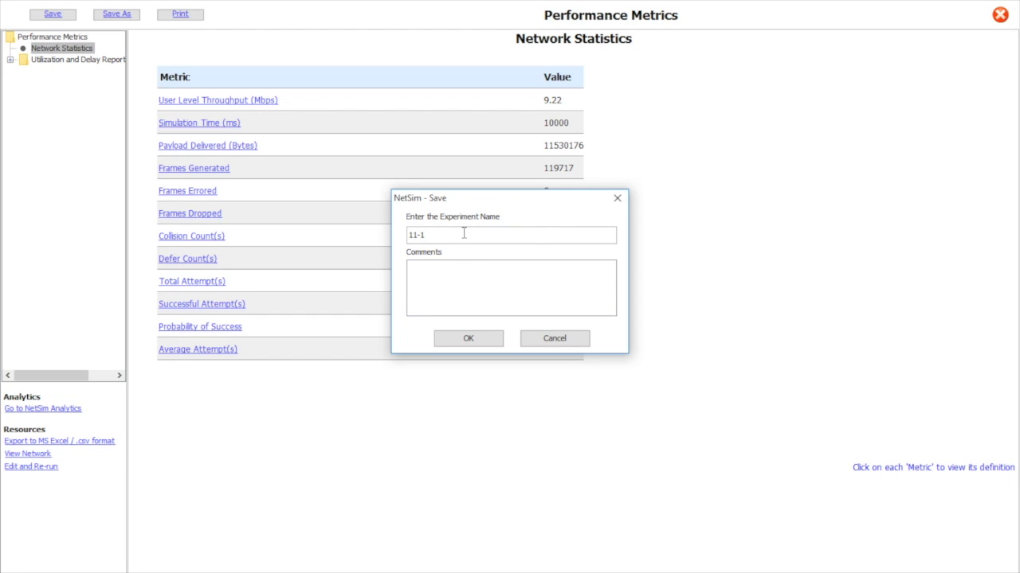
click(473, 341)
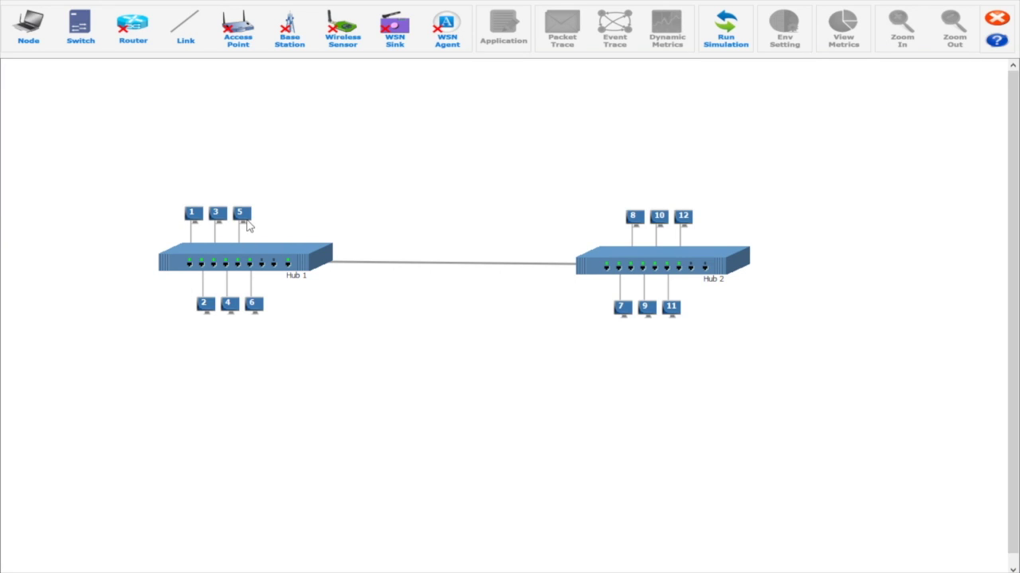
- Set Node 5's persistence to 1/2
right_click(247, 224)
click(266, 227)
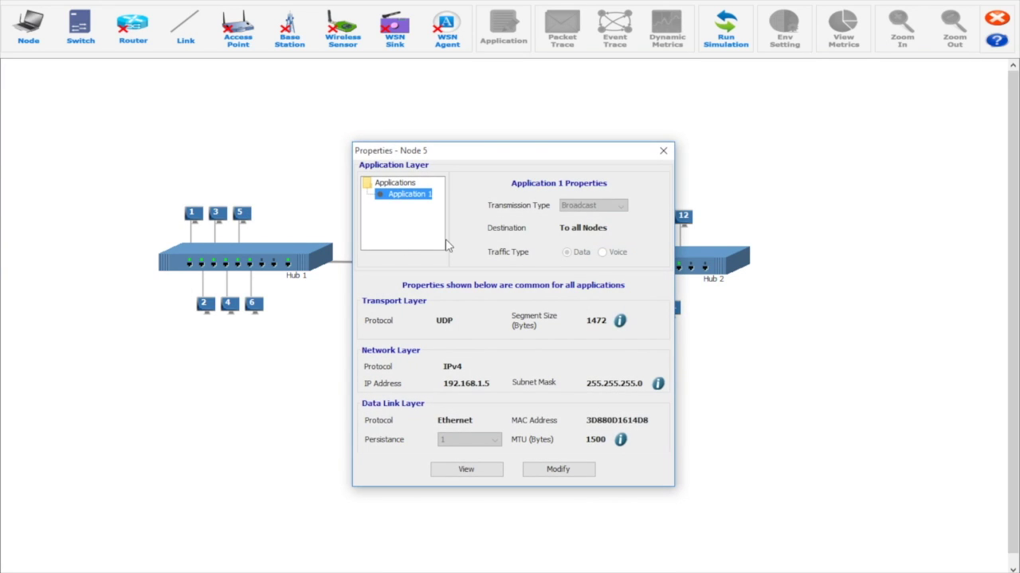
click(526, 470)
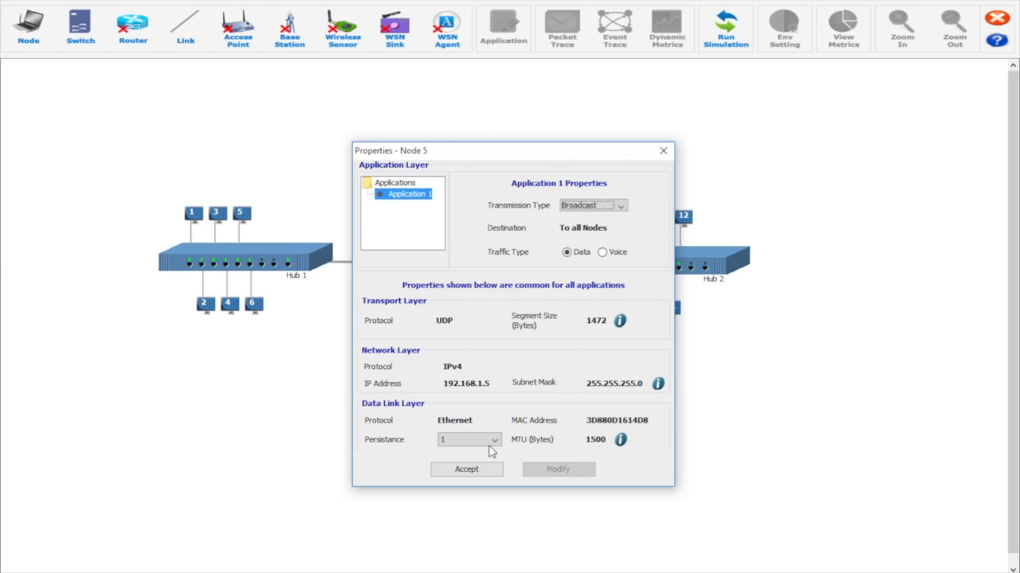
click(470, 439)
click(474, 466)
click(470, 469)
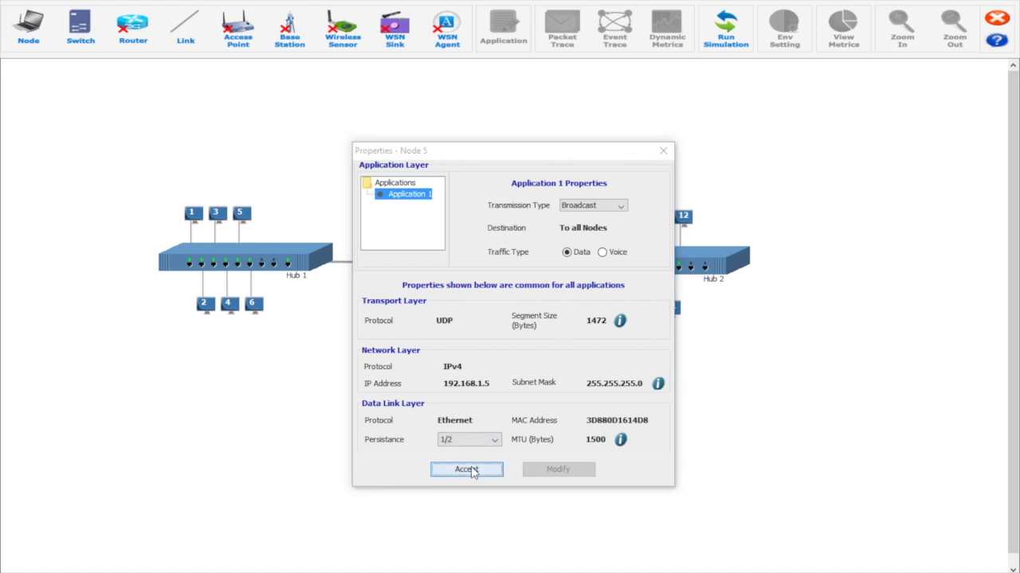
- Run the 10-second simulation and record its 8.83 Mbps throughput below 9.22
right_click(655, 319)
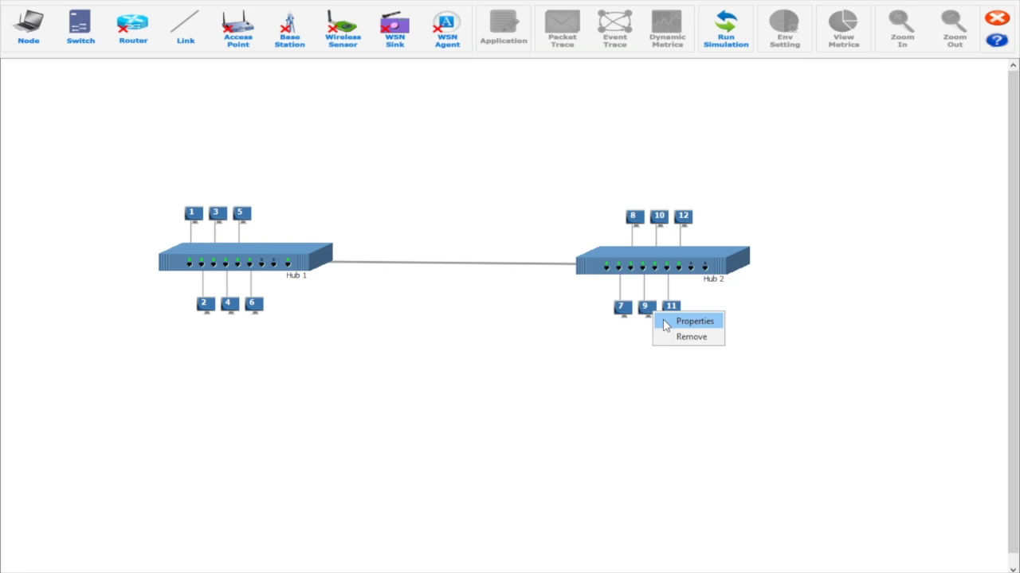
click(663, 320)
click(503, 470)
click(737, 32)
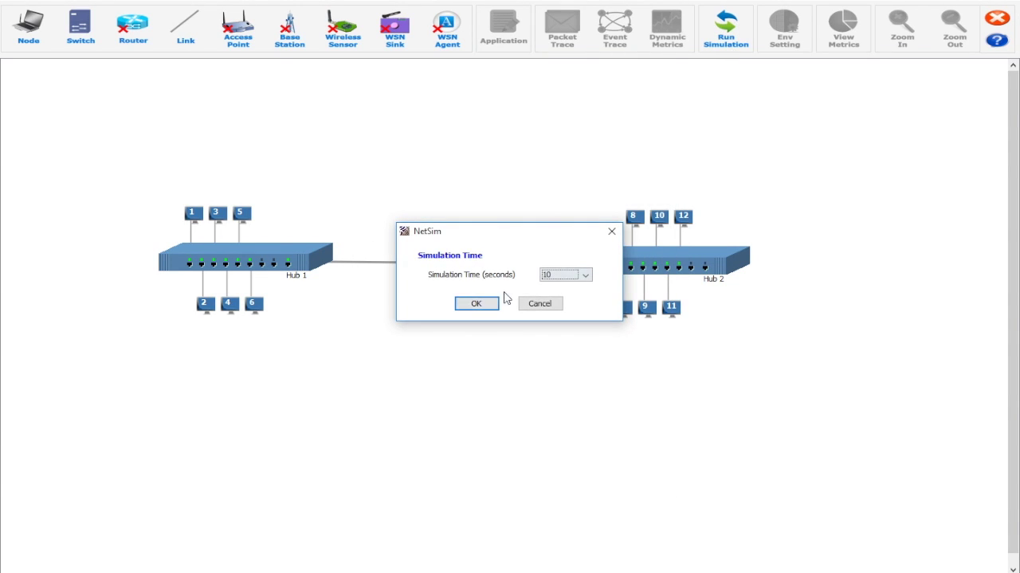
click(489, 303)
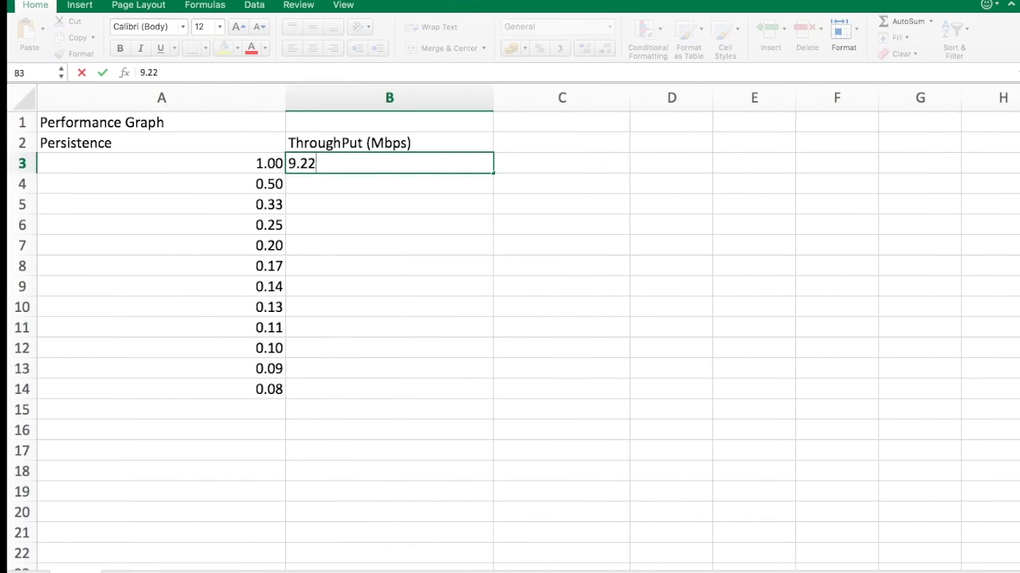
key(Return)
text(8.83)
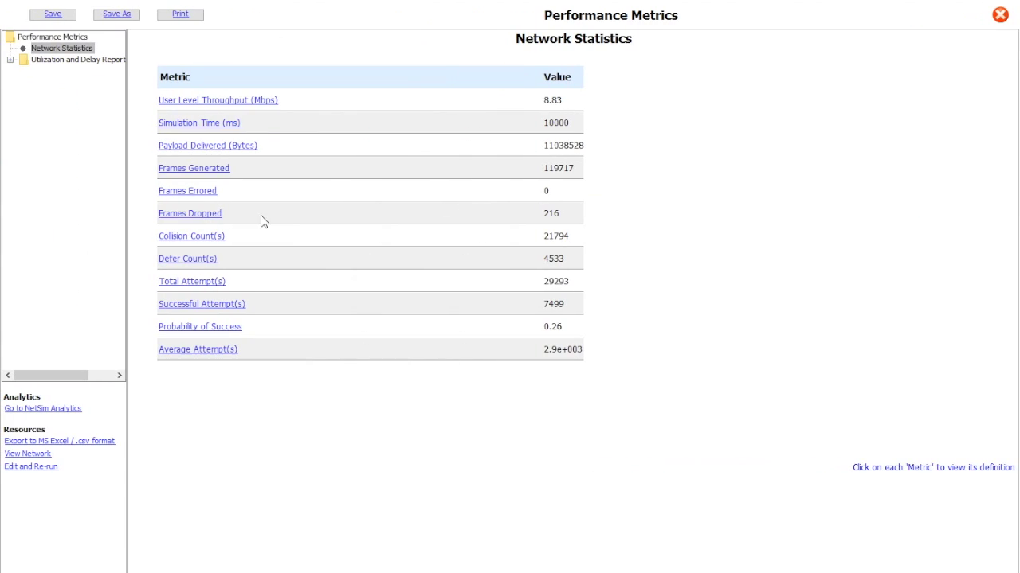
- Save the run as experiment 11-2 and reopen Node 5's properties
click(41, 467)
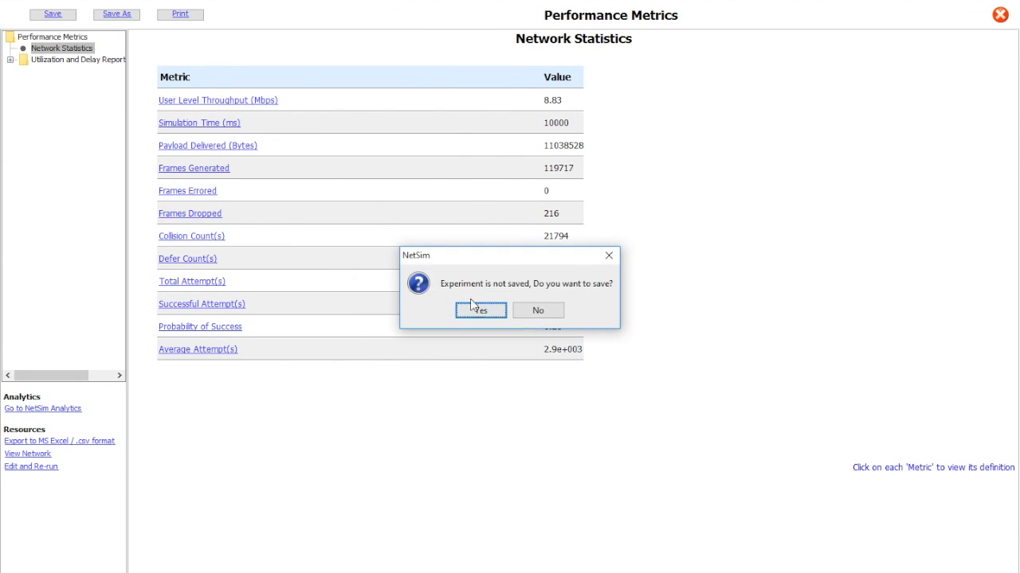
click(466, 306)
click(471, 338)
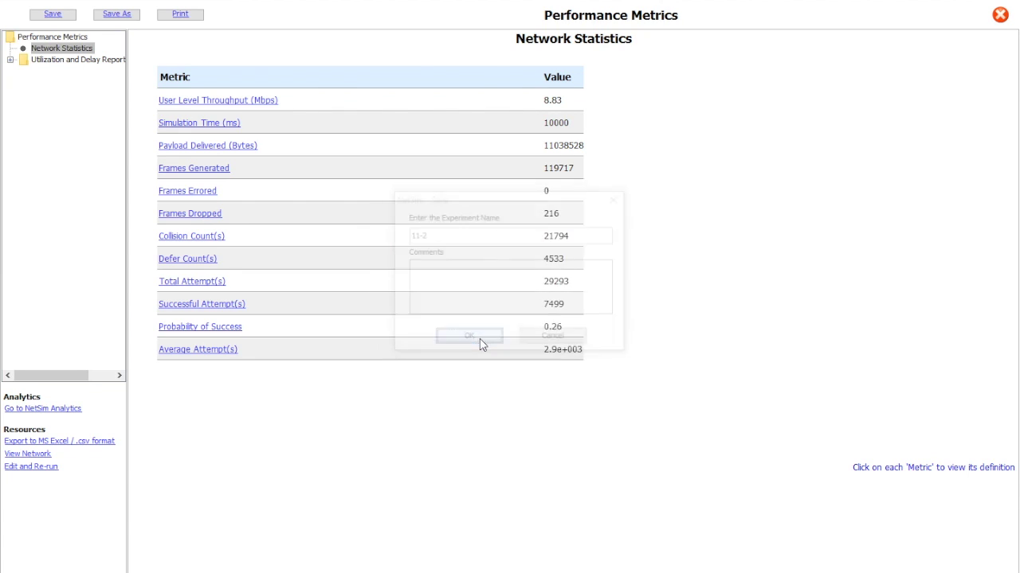
right_click(247, 215)
click(273, 226)
- Set Node 5's persistence to 1/3, run the simulation, and record 8.90 Mbps in B5
click(469, 439)
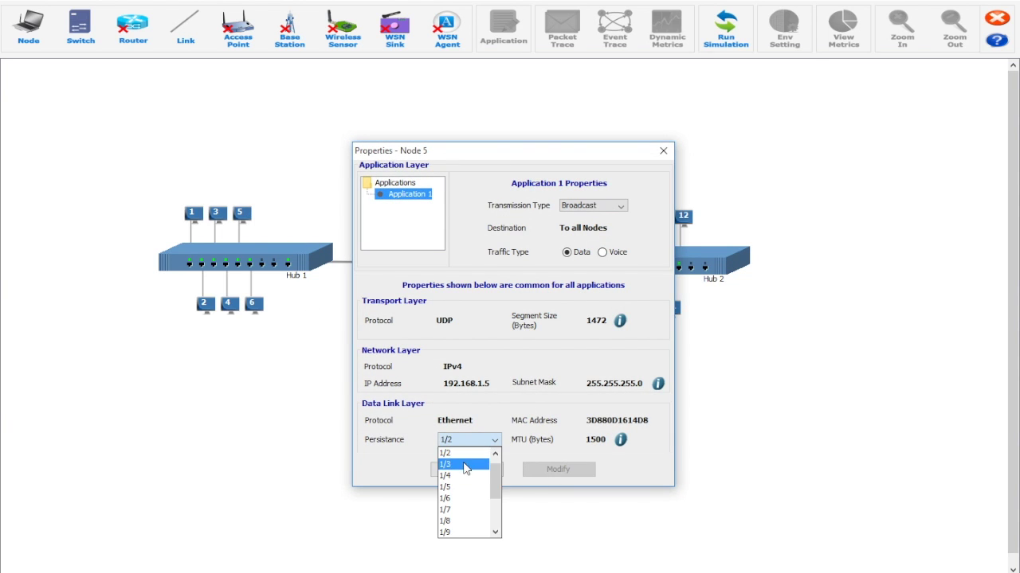
click(454, 458)
click(466, 469)
click(726, 27)
click(471, 306)
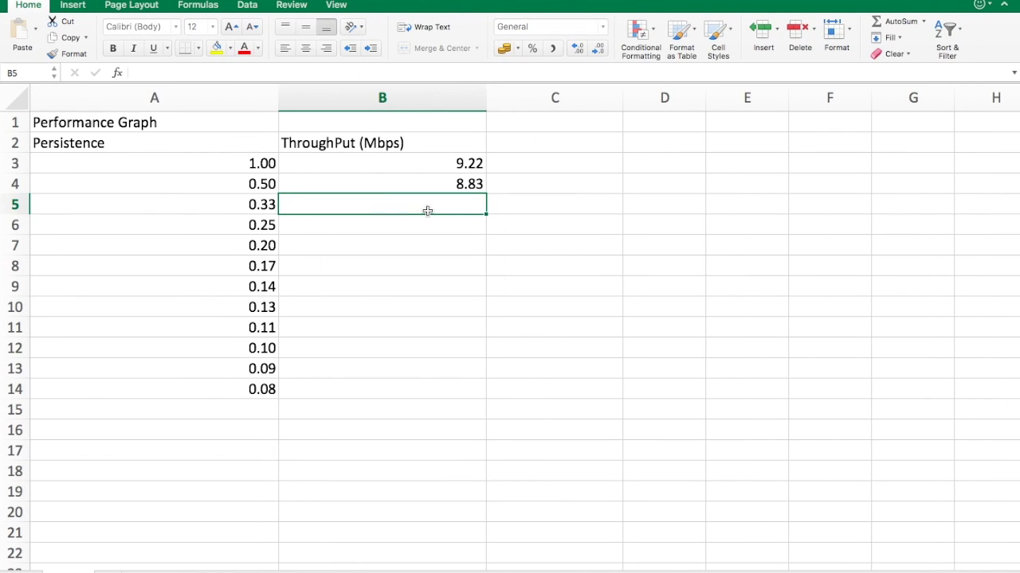
text(8.90)
key(Return)
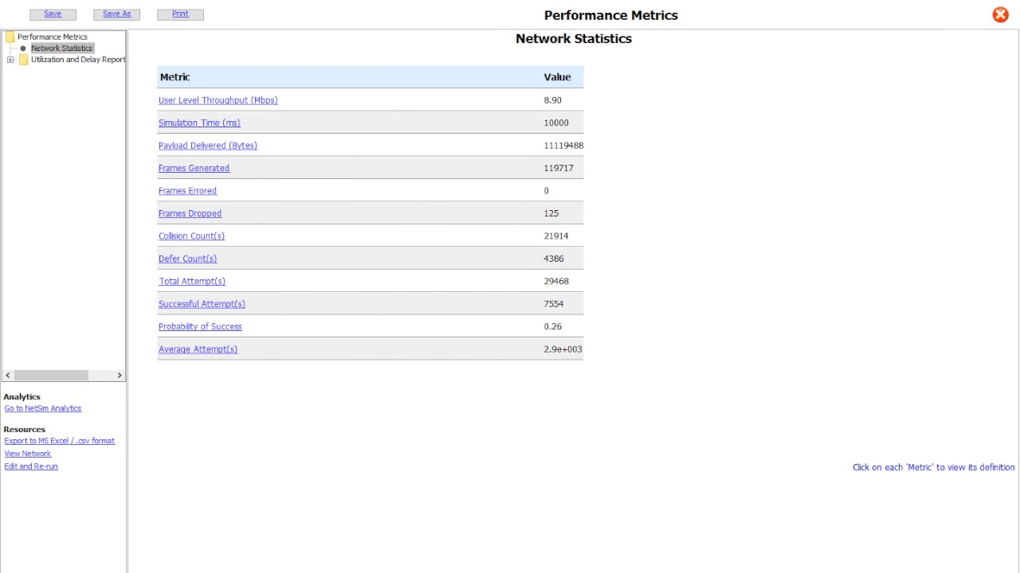
- Save the finished experiment as 11-3 before editing the network again
click(24, 466)
click(481, 311)
text(11-3)
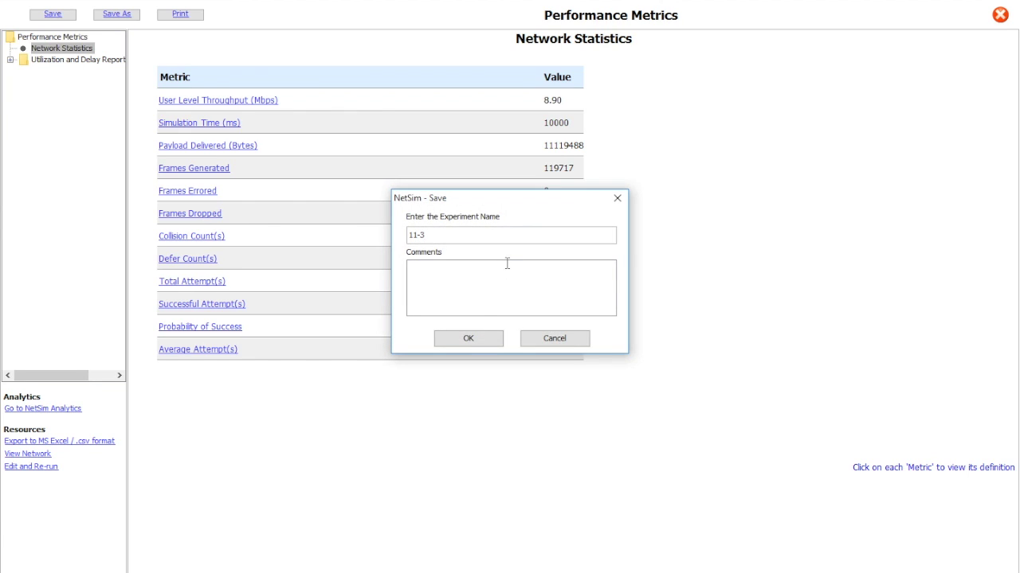
click(474, 340)
- Change Node 5's persistence to 1/4 and rerun the 10-second simulation
right_click(238, 216)
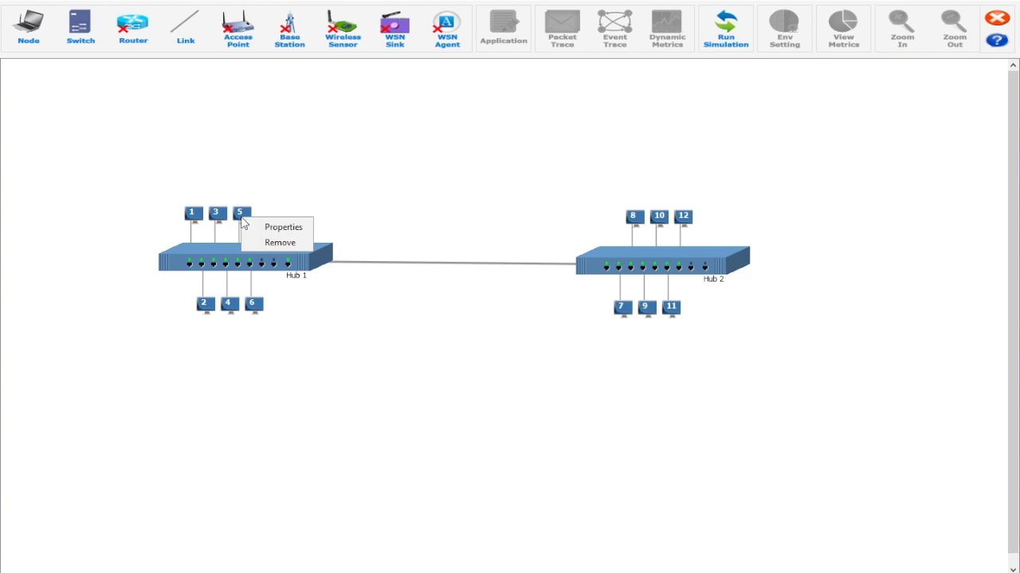
click(280, 225)
click(549, 470)
click(469, 440)
click(472, 464)
click(466, 469)
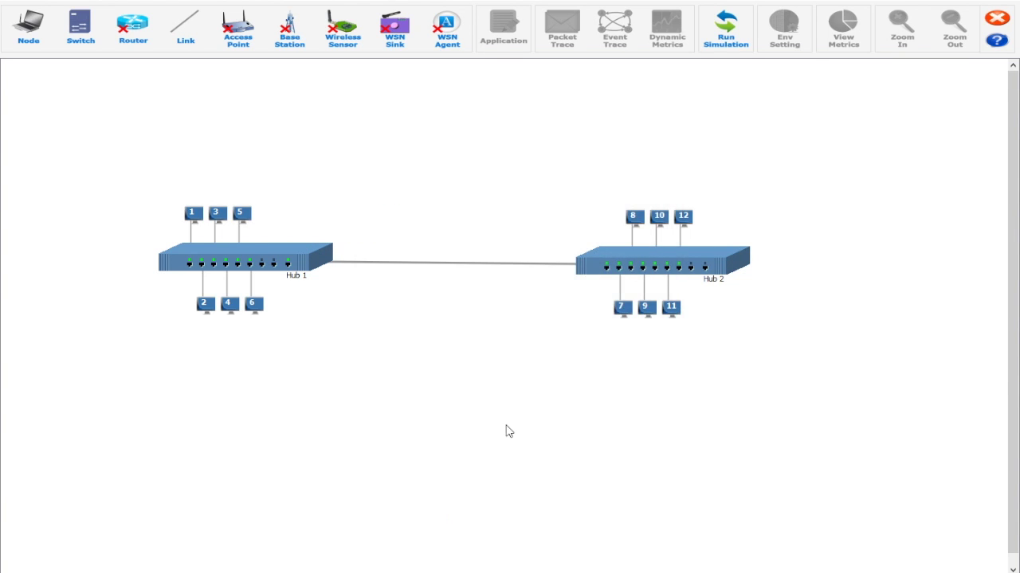
click(726, 28)
click(478, 305)
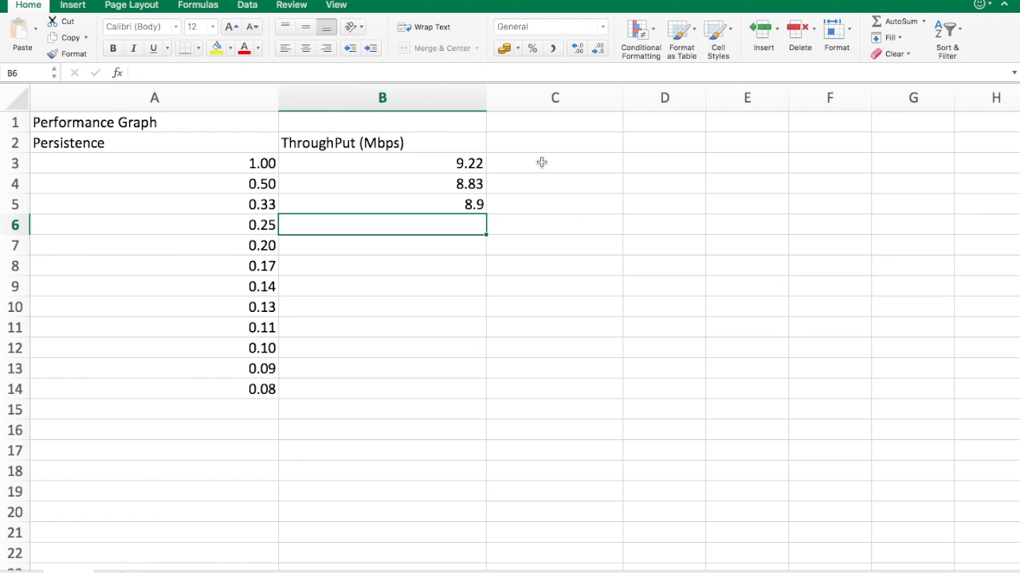
- Record the 8.92 Mbps throughput and save the experiment as 11-4
text(8.92)
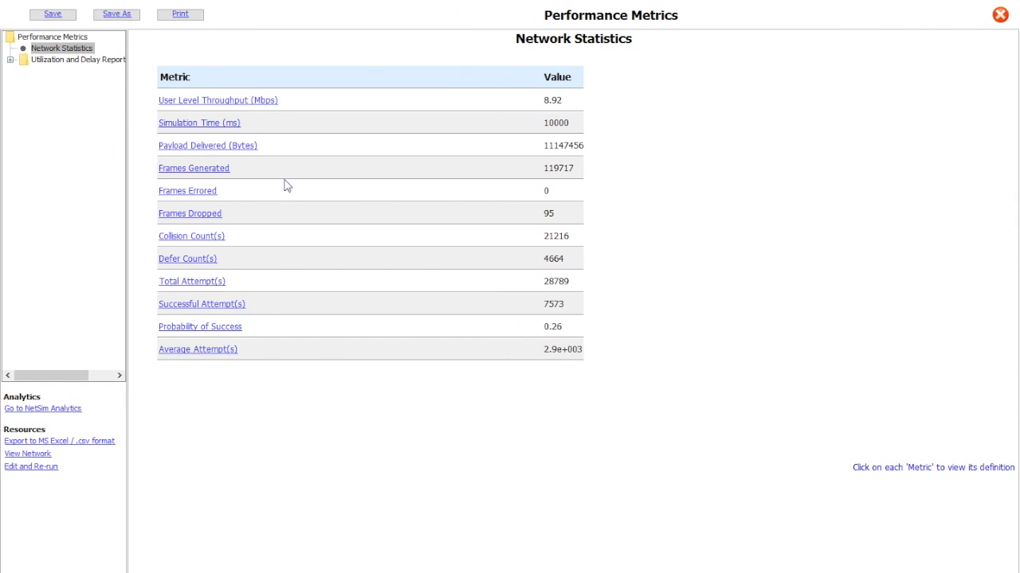
click(48, 469)
click(490, 310)
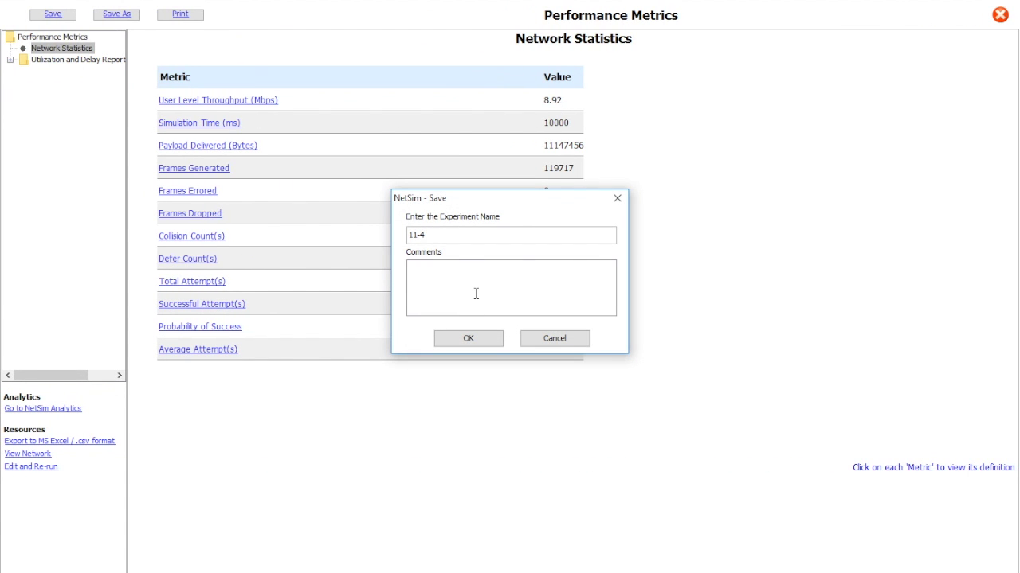
click(468, 338)
right_click(241, 214)
- Set Node 5's persistence to 1/5 and run the 10-second simulation
click(263, 225)
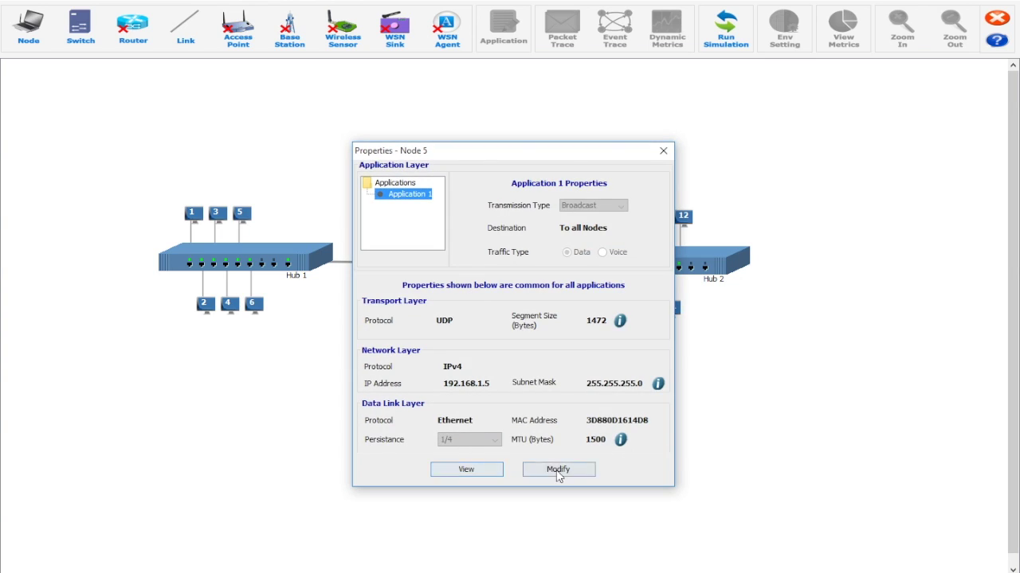
click(557, 470)
click(470, 440)
click(476, 469)
click(726, 27)
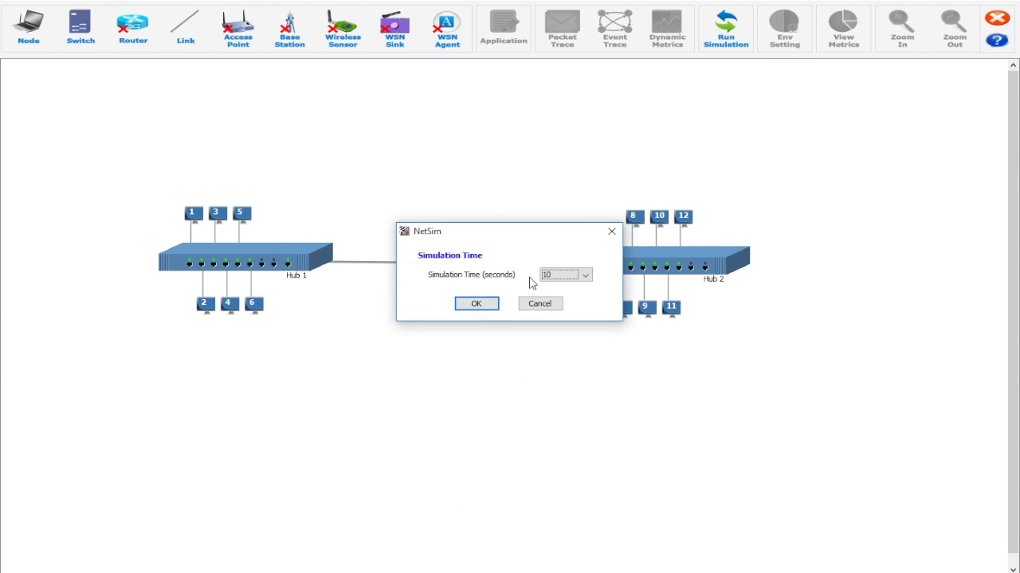
click(475, 304)
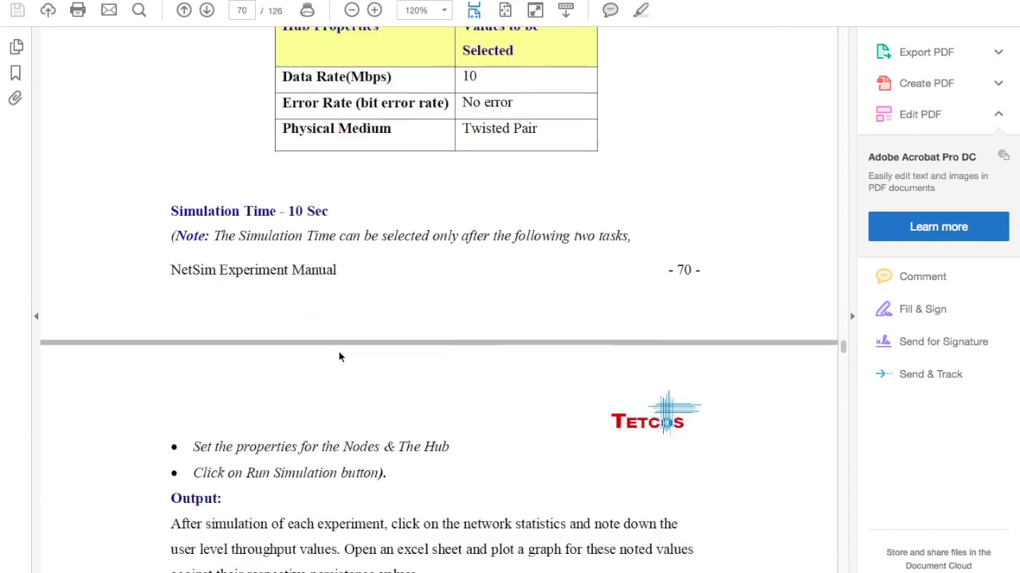
- Record the 8.94 Mbps throughput and save the experiment as 11-1
scroll(340, 358, down, 4)
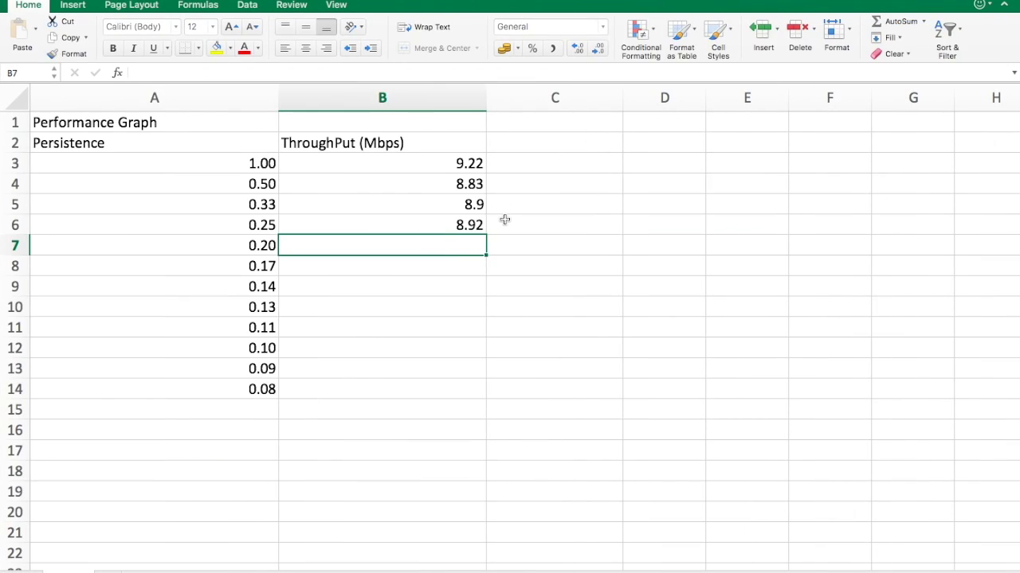
text(8.94)
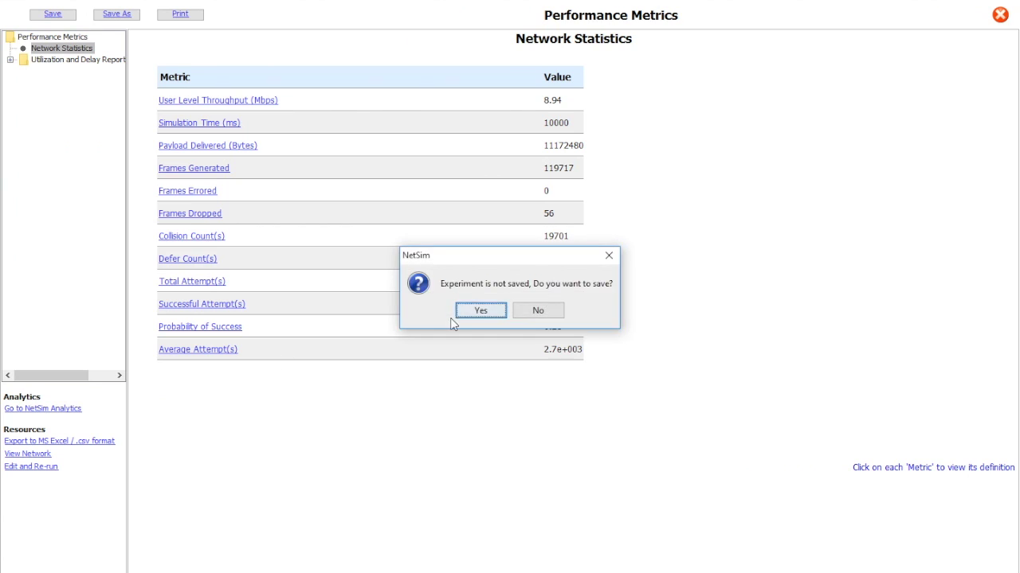
click(474, 310)
text(11-1)
click(469, 338)
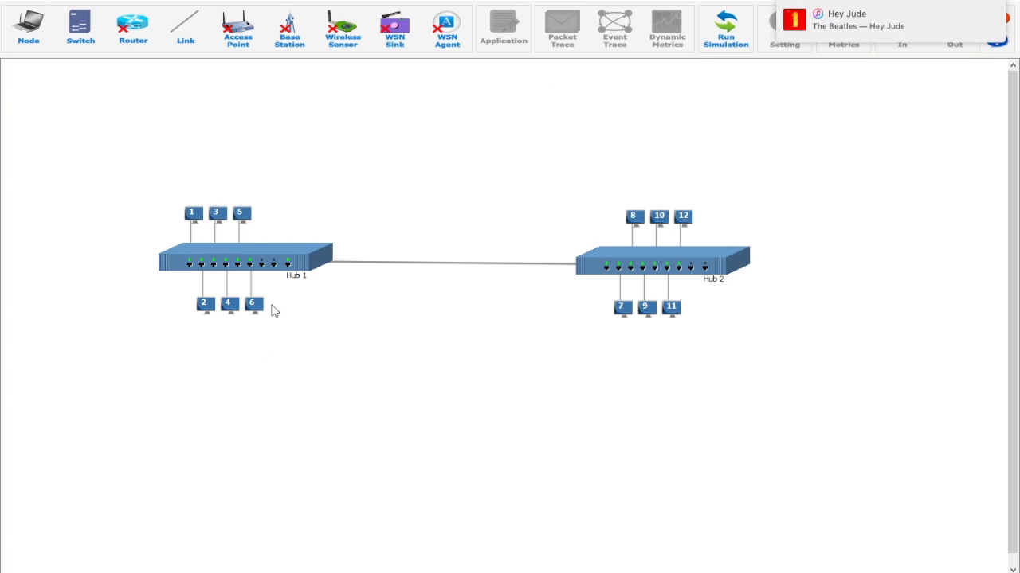
- Change Node 5's persistence to 1/6 and rerun the simulation
right_click(240, 212)
click(299, 225)
click(554, 469)
click(469, 439)
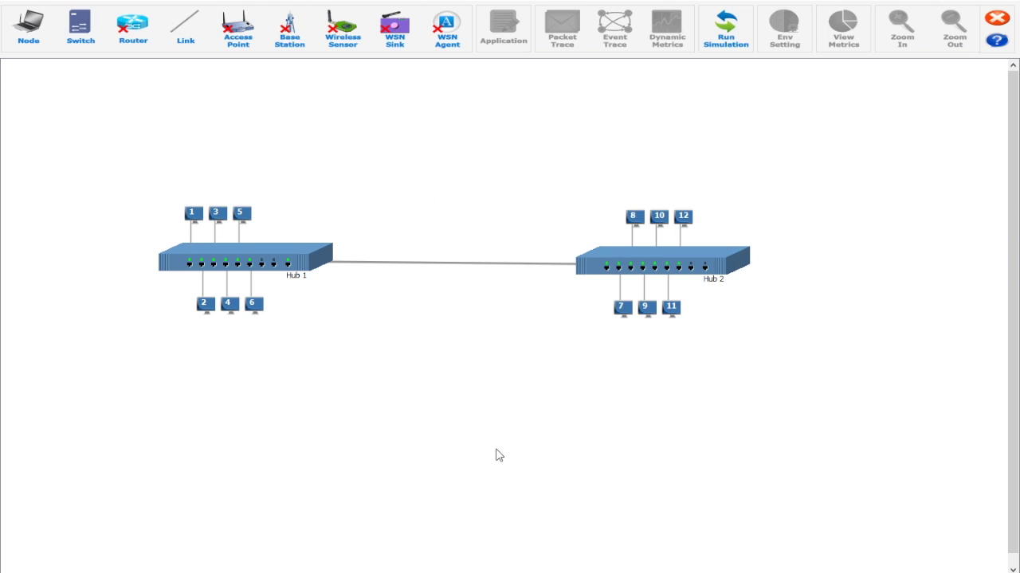
click(726, 28)
click(494, 308)
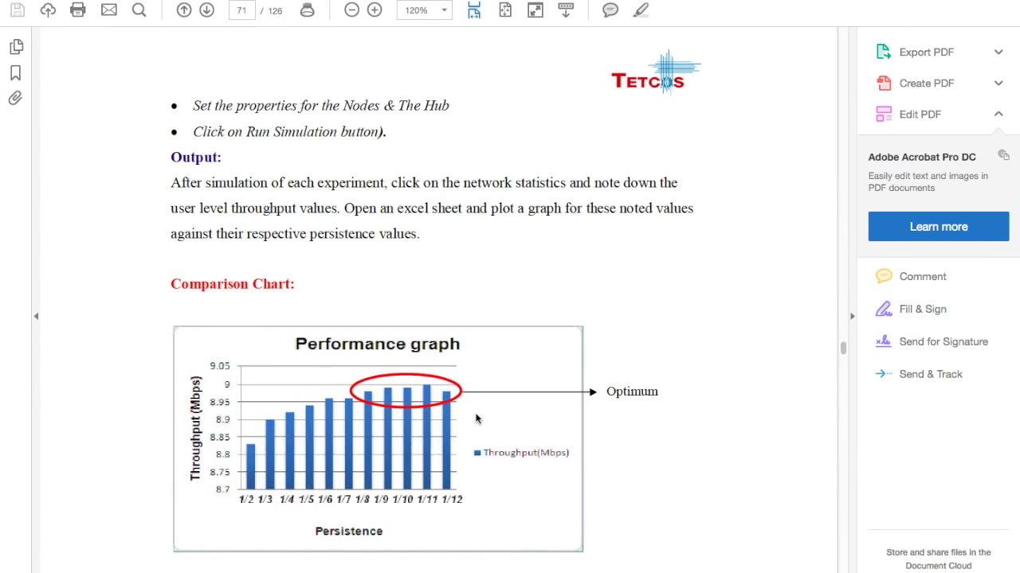
- Record 8.96 Mbps in cell B8 and save the experiment
scroll(475, 410, down, 8)
click(852, 318)
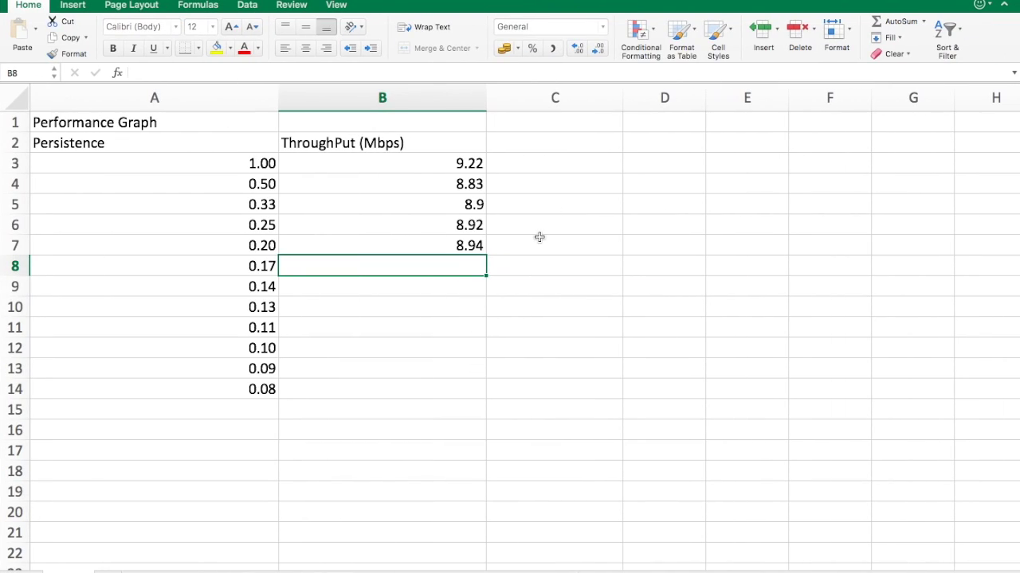
text(8.9)
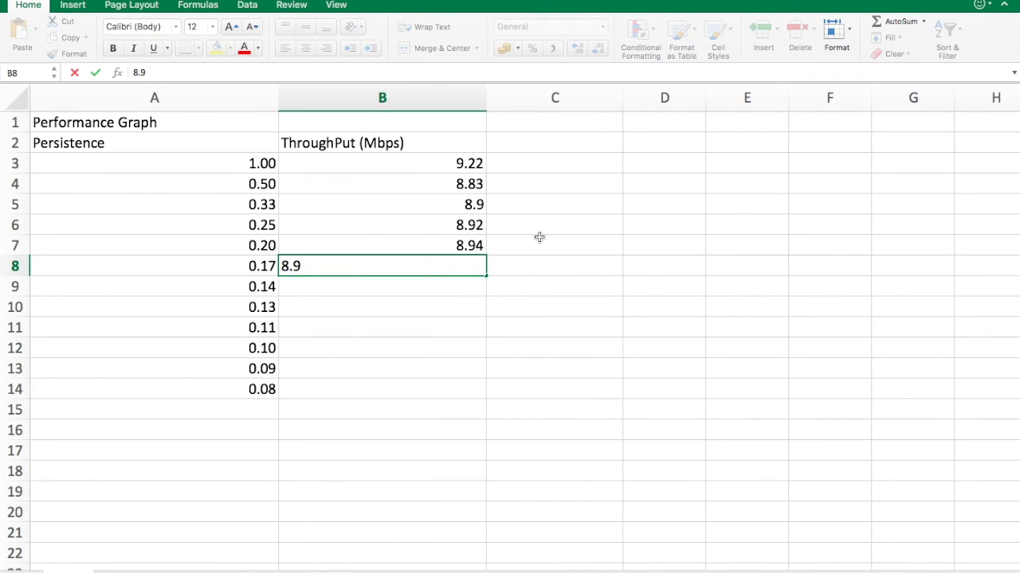
text(6)
key(Return)
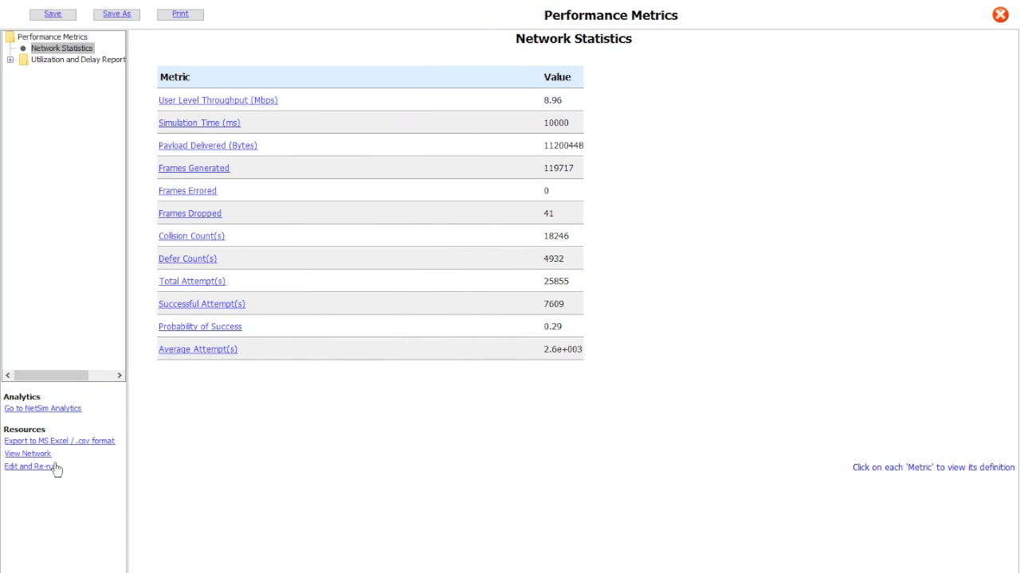
click(55, 466)
click(471, 310)
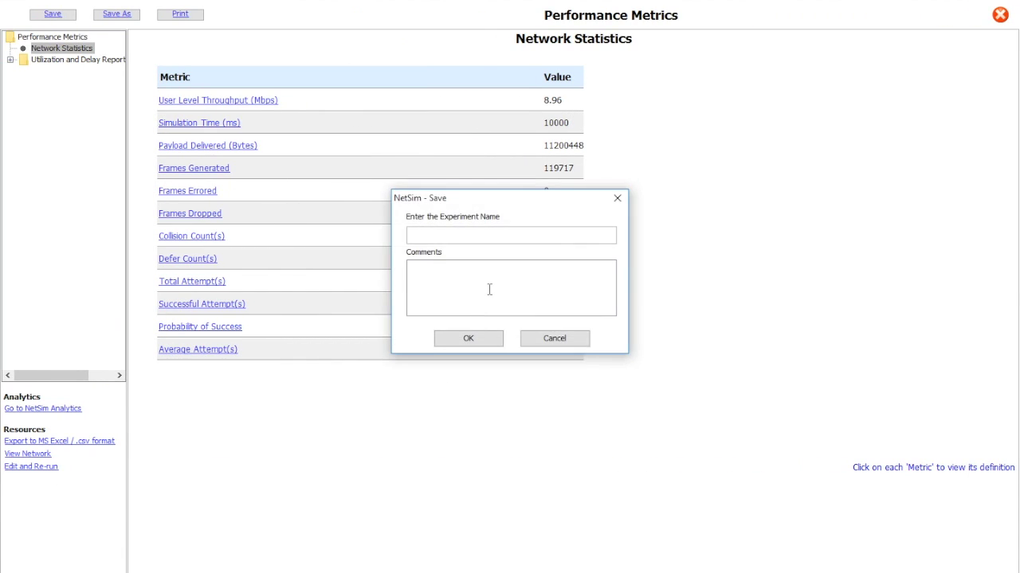
click(469, 338)
- Set Node 5's persistence to 1/7 and run the 10-second simulation
right_click(238, 213)
click(252, 223)
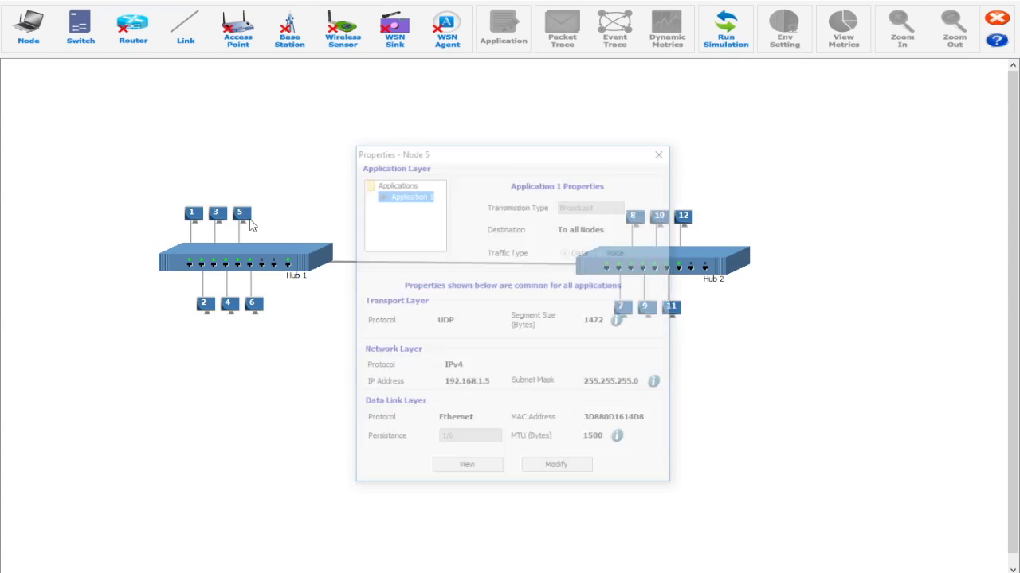
click(494, 439)
click(478, 453)
click(473, 470)
click(726, 28)
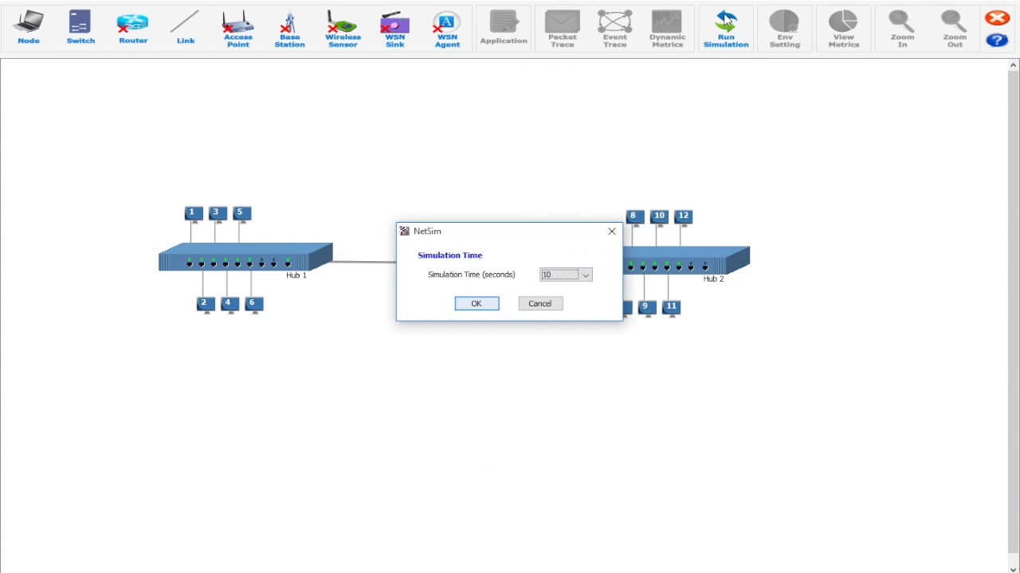
click(476, 302)
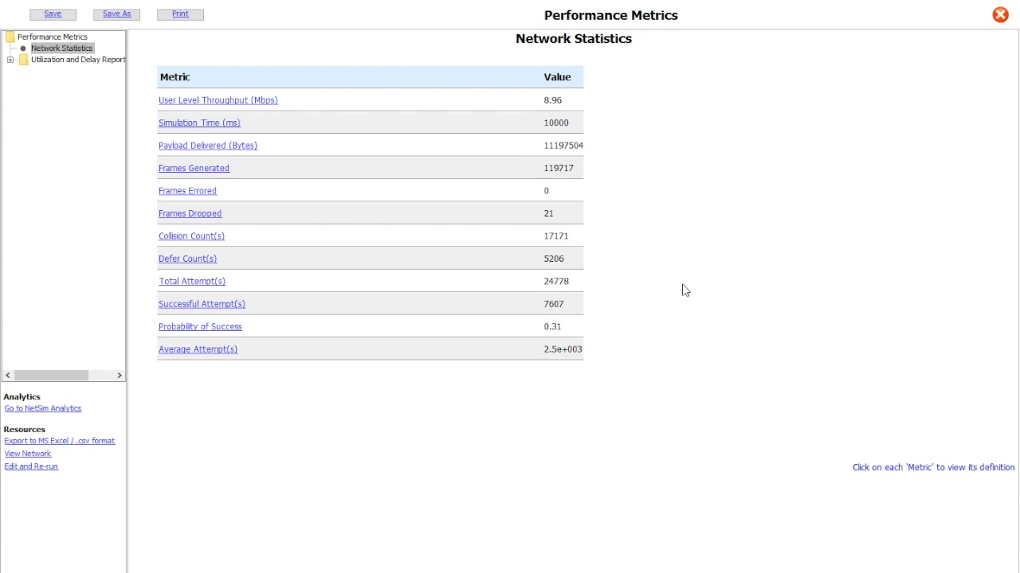
- Record 8.96 Mbps in cell B9 and save the experiment
key(ctrl+Right)
text(8.96)
key(Return)
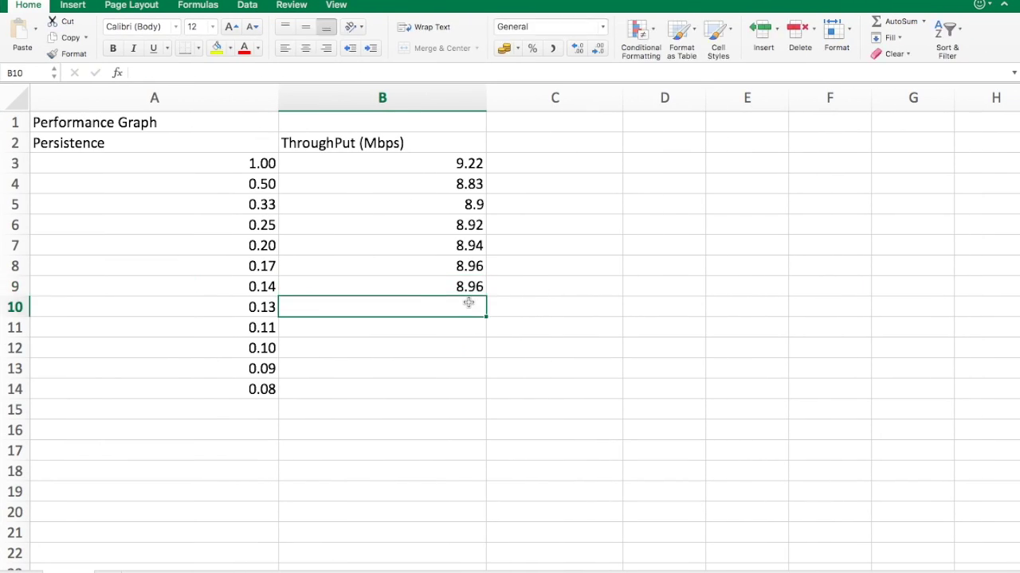
key(ctrl+Left)
click(53, 454)
click(489, 310)
text(1)
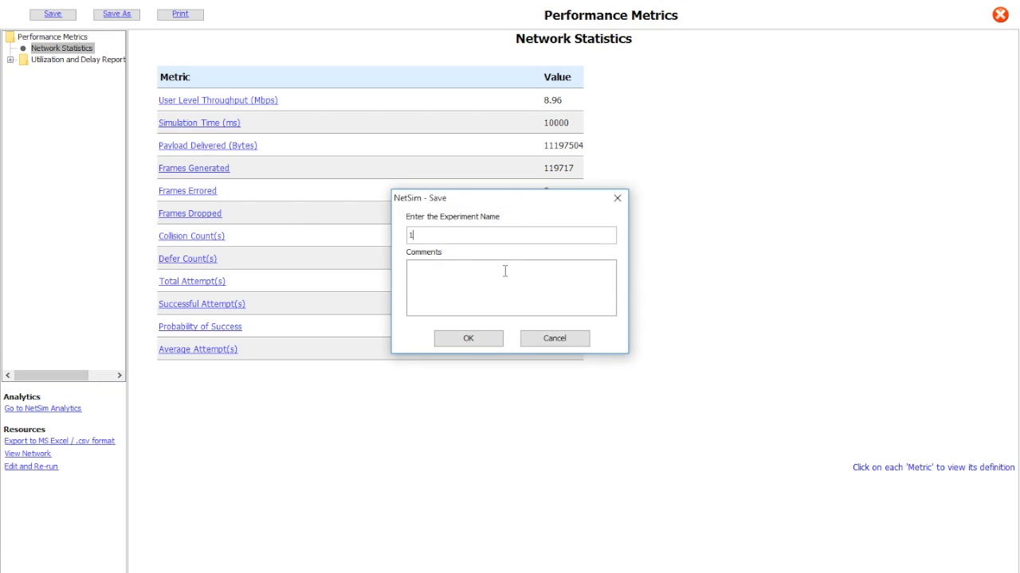
click(468, 338)
- Change node 5's persistence to 1/8 and rerun the simulation
right_click(240, 213)
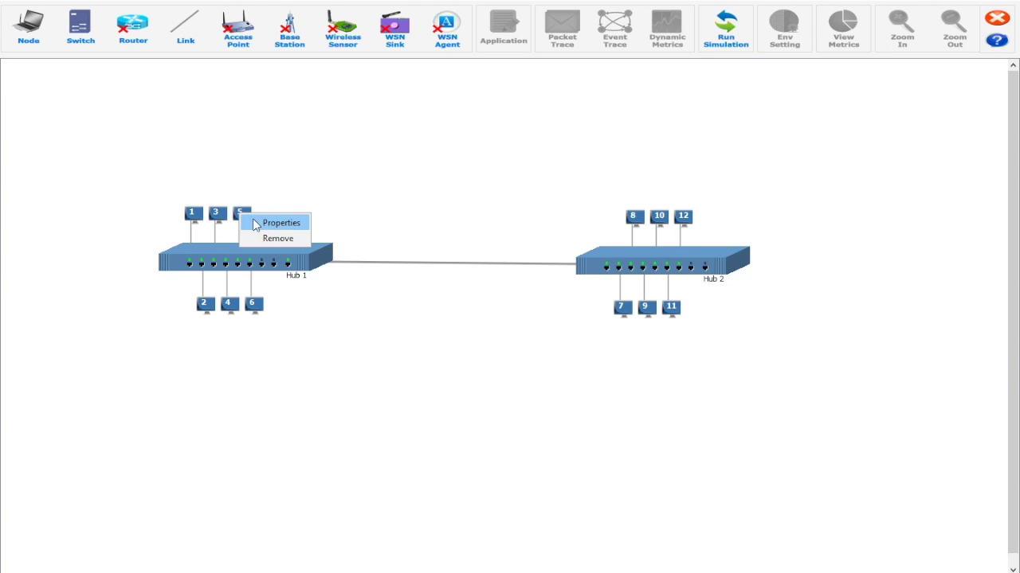
click(275, 221)
click(558, 469)
click(494, 440)
click(458, 478)
click(466, 469)
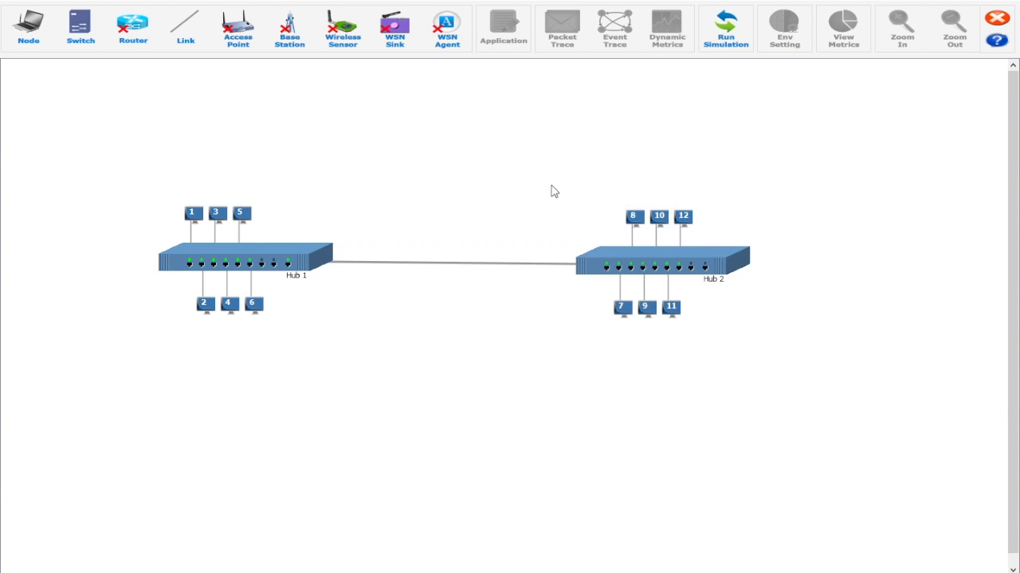
click(726, 28)
click(475, 304)
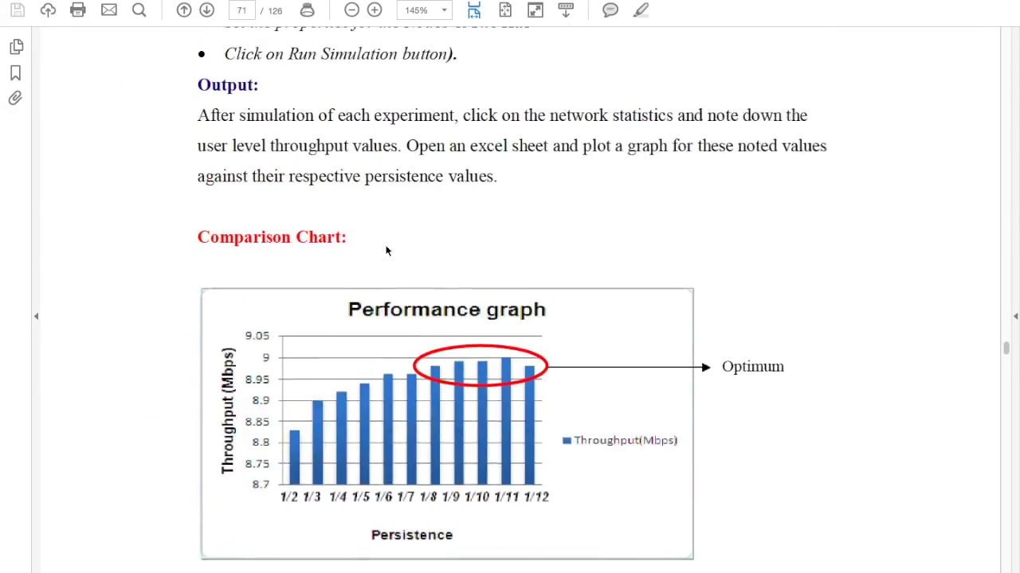
- Record 8.98 Mbps in cell B10 and save the experiment as 11-8
scroll(387, 263, up, 20)
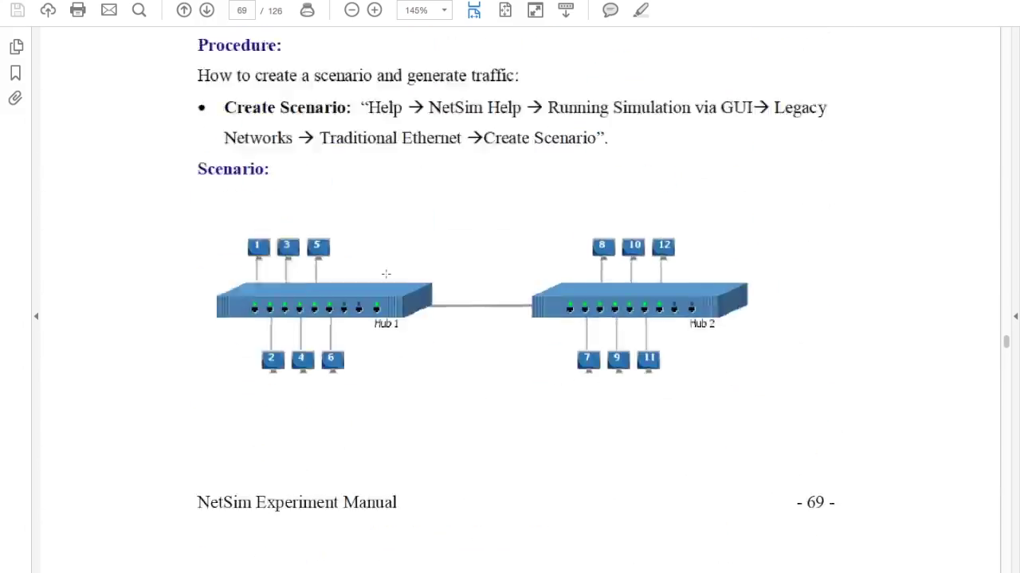
scroll(386, 273, down, 2)
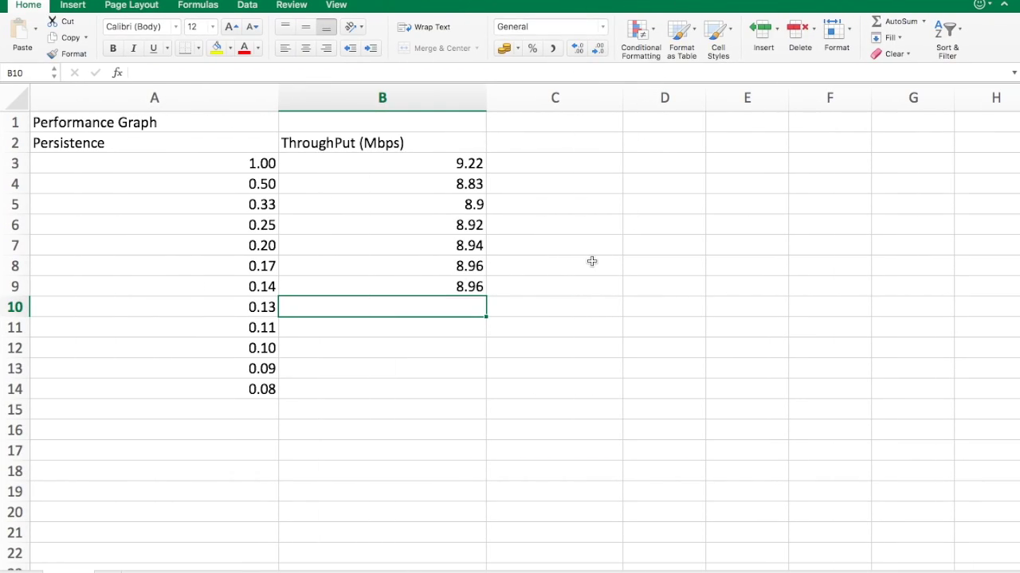
text(8.98)
key(Return)
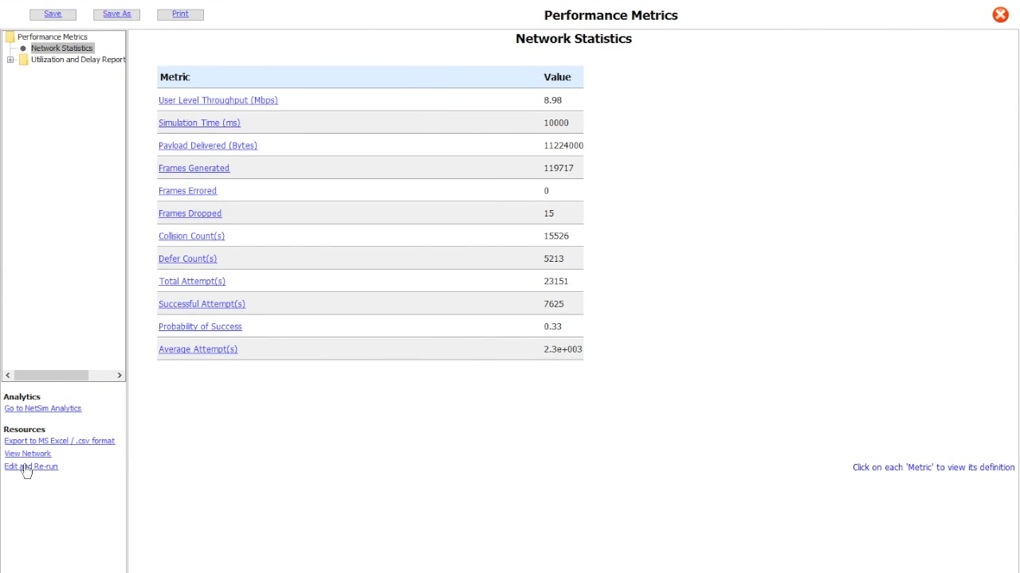
click(26, 468)
click(476, 310)
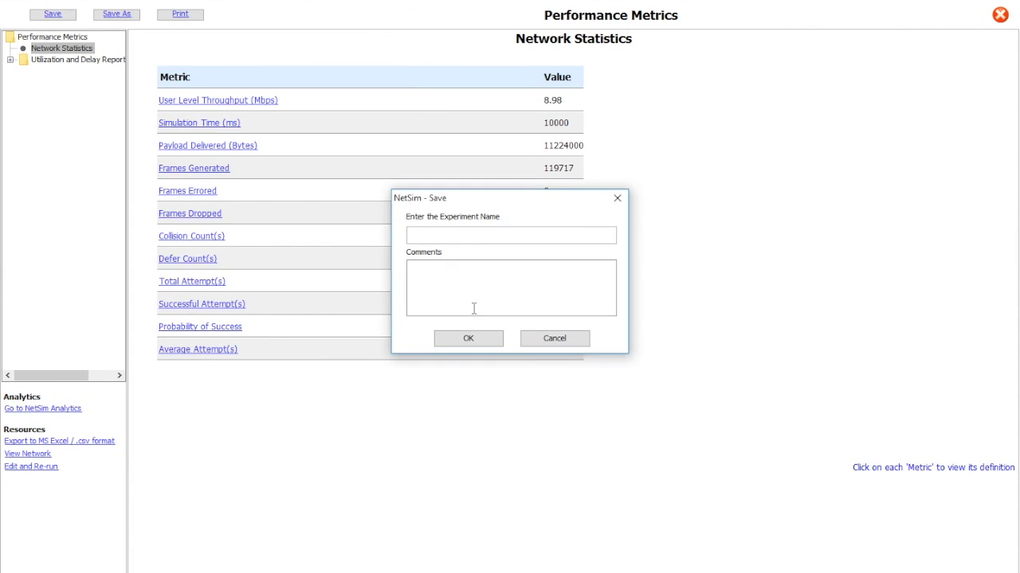
text(11-8)
click(469, 339)
right_click(241, 213)
- Set node 5's persistence to 1/9 and run the 10-second simulation
click(280, 223)
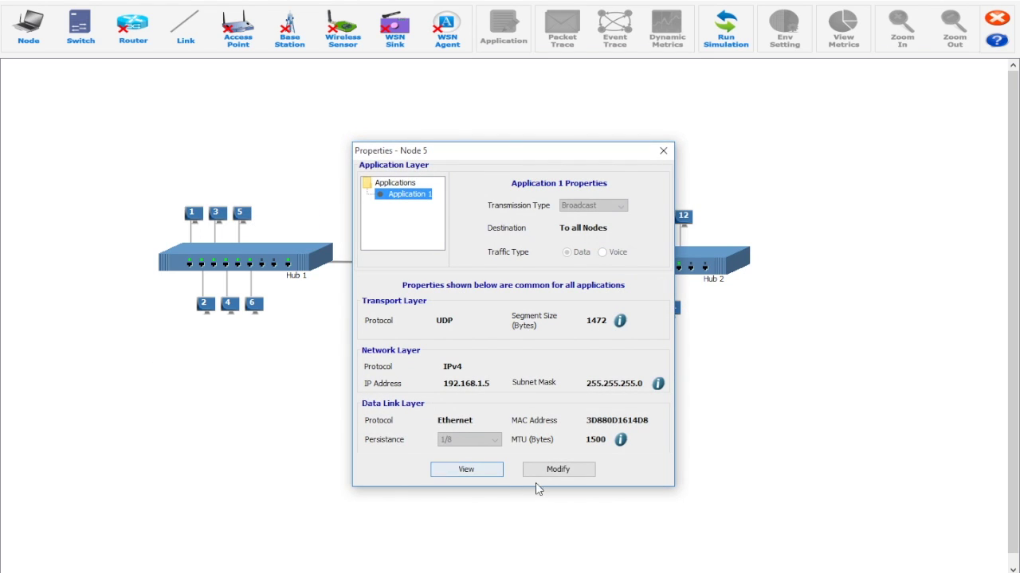
click(470, 440)
click(475, 464)
click(467, 470)
click(726, 31)
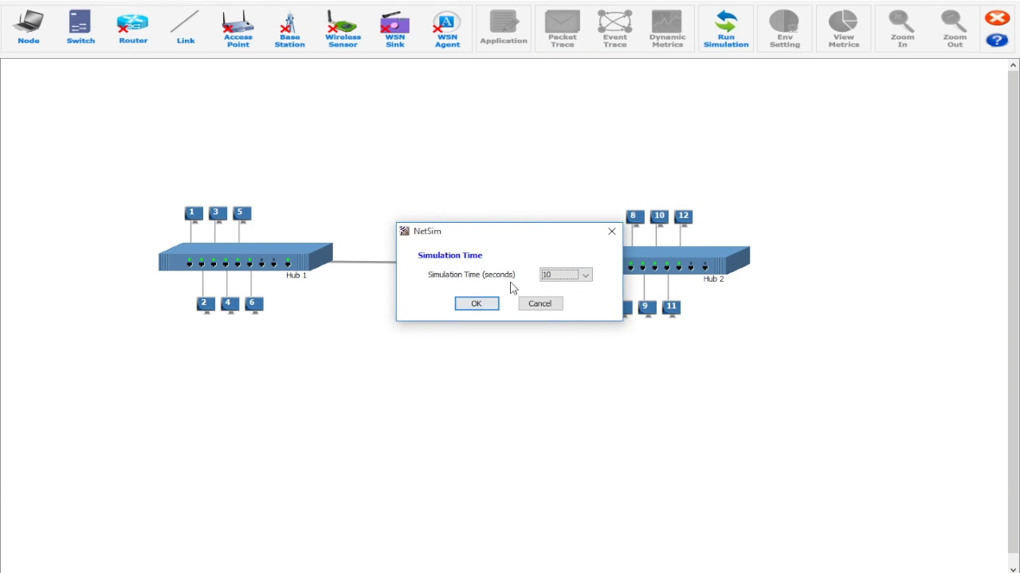
key(Return)
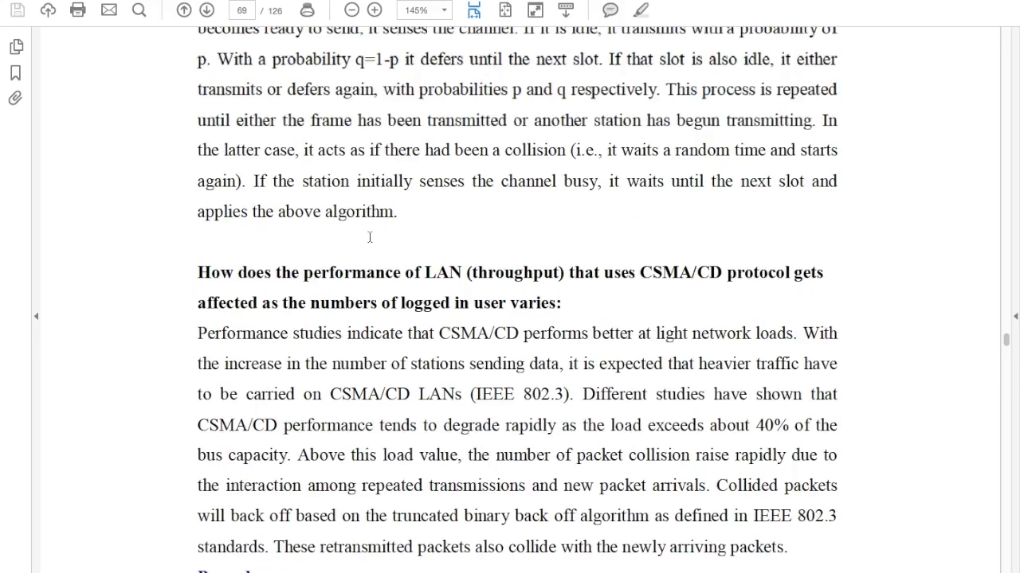
scroll(400, 217, up, 10)
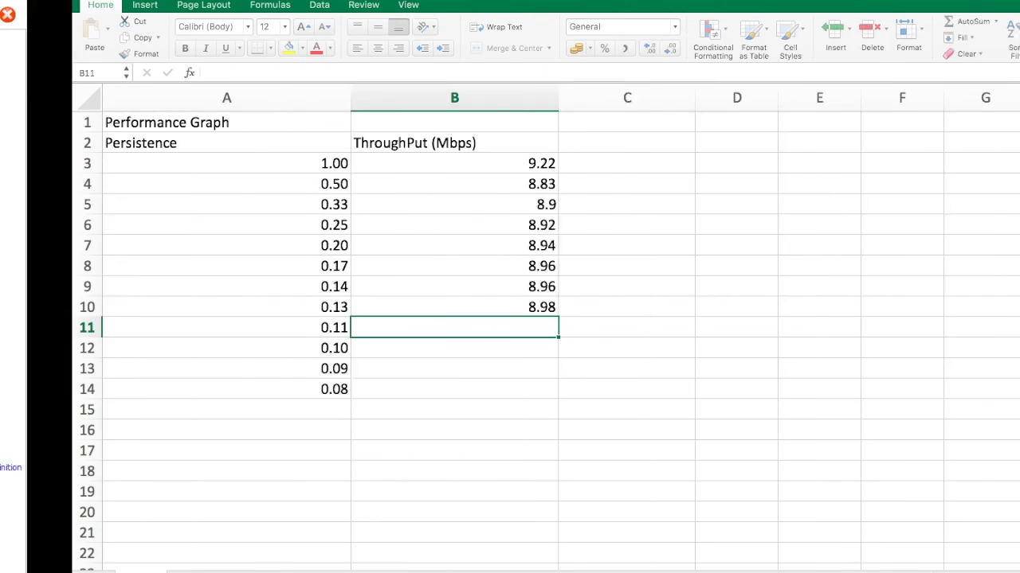
- Record 8.99 Mbps in cell B11 and save the experiment as 11-9
text(8.99)
key(Return)
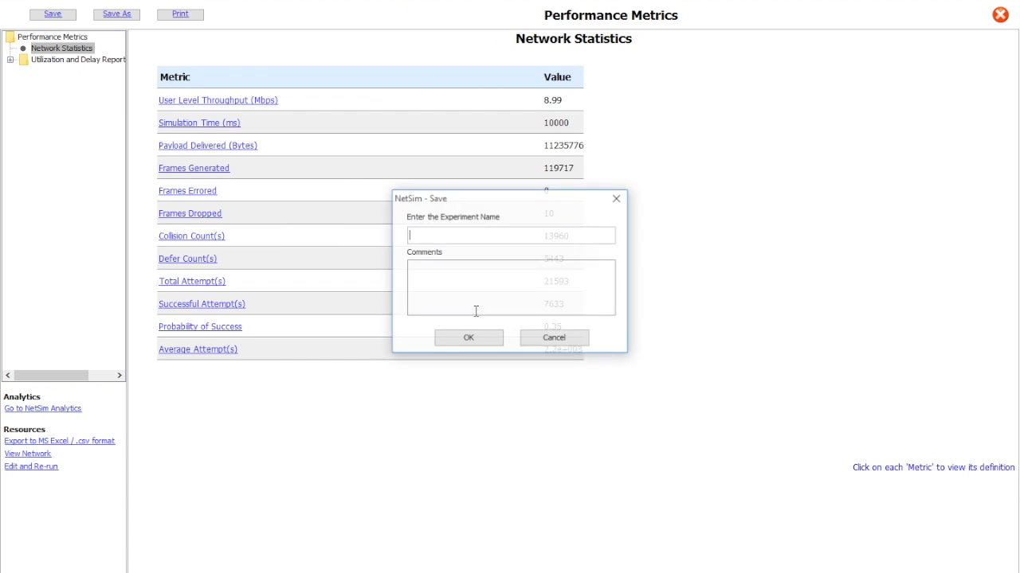
text(11)
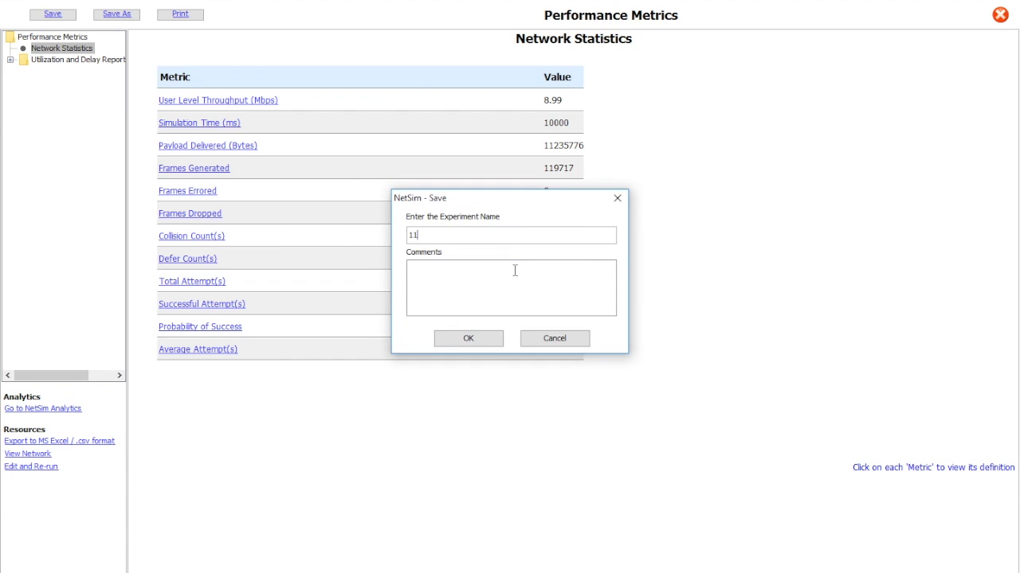
text(-9)
click(468, 338)
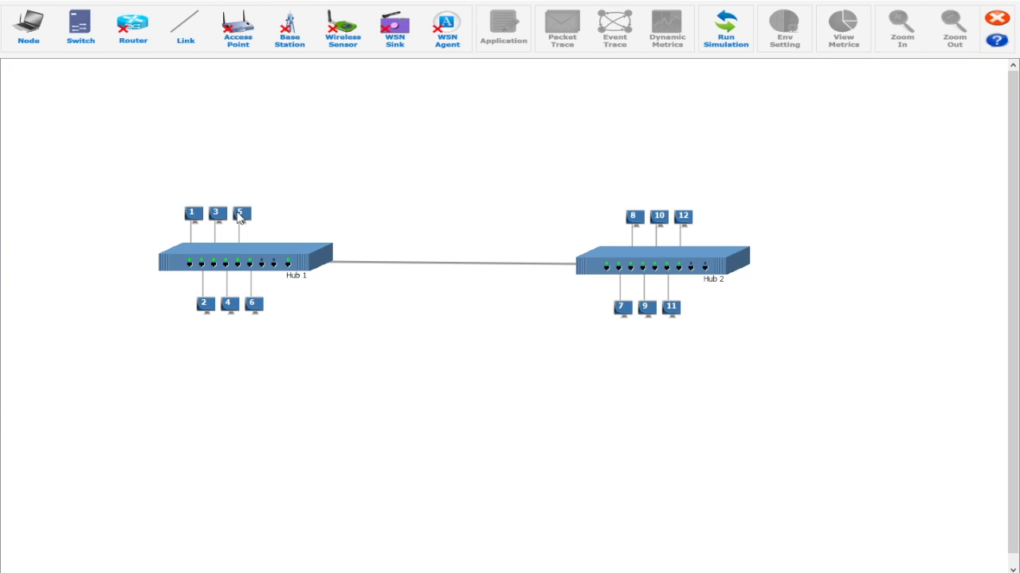
- Lower node 5's persistence to 1/10 and rerun the simulation
double_click(239, 212)
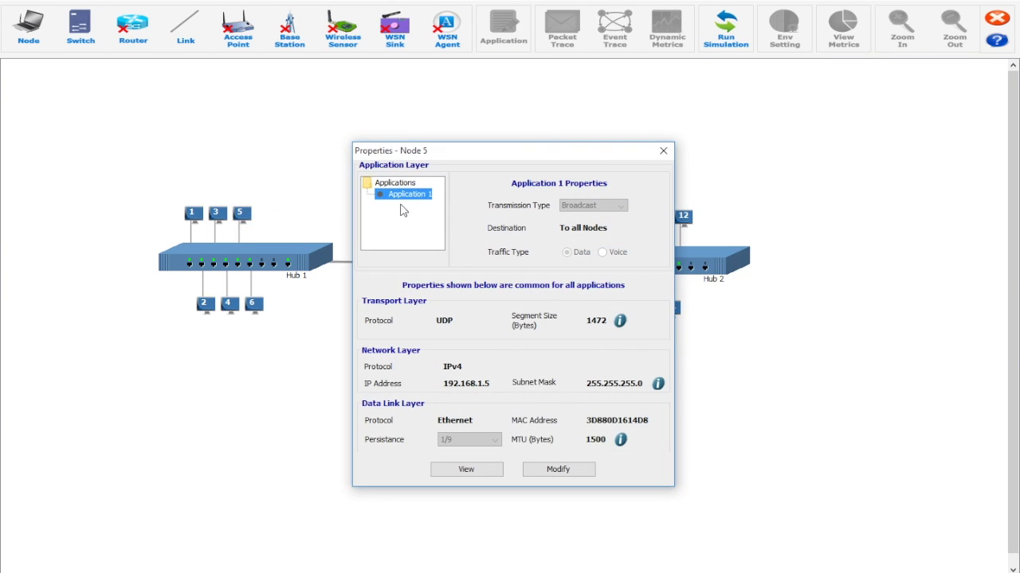
click(557, 469)
click(469, 439)
click(466, 478)
click(466, 471)
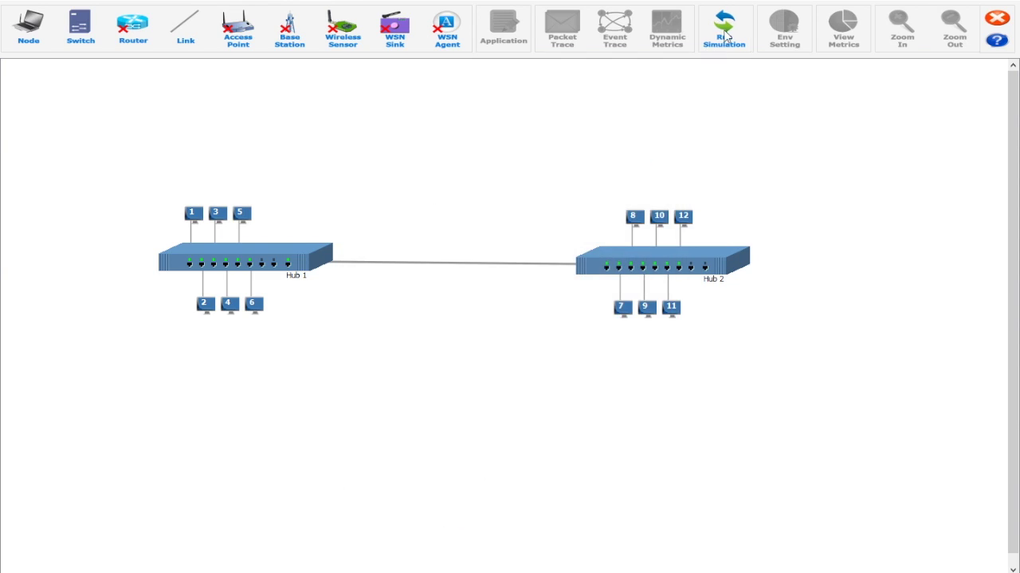
click(725, 28)
key(Return)
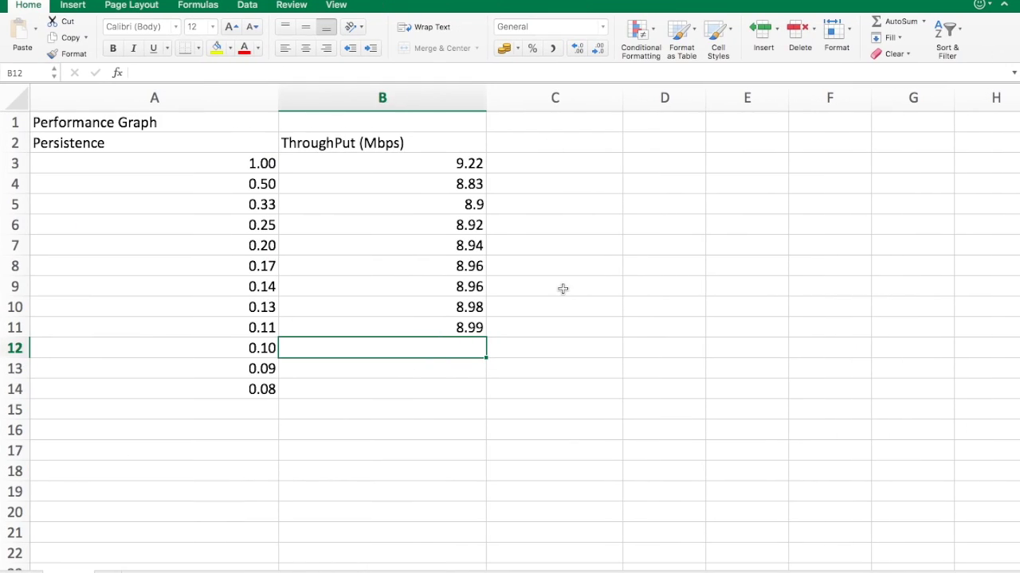
- Record 8.99 Mbps in cell B12 and save the experiment
text(8.99)
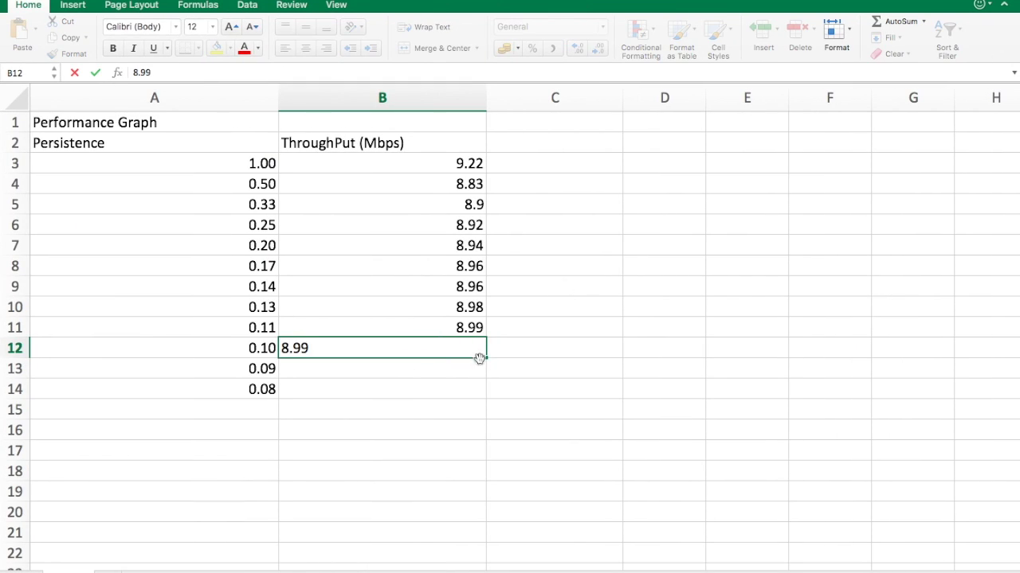
key(Return)
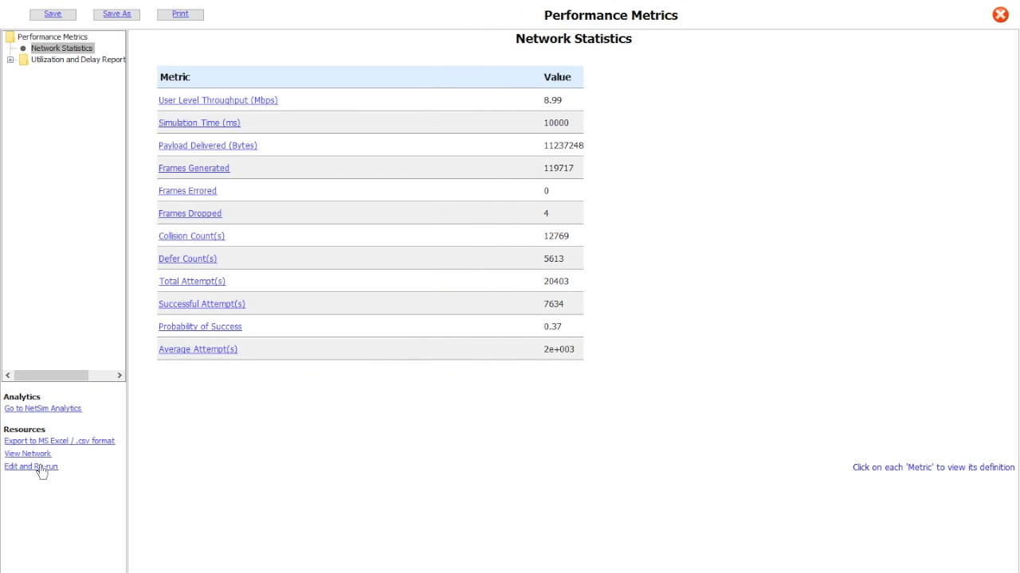
click(41, 469)
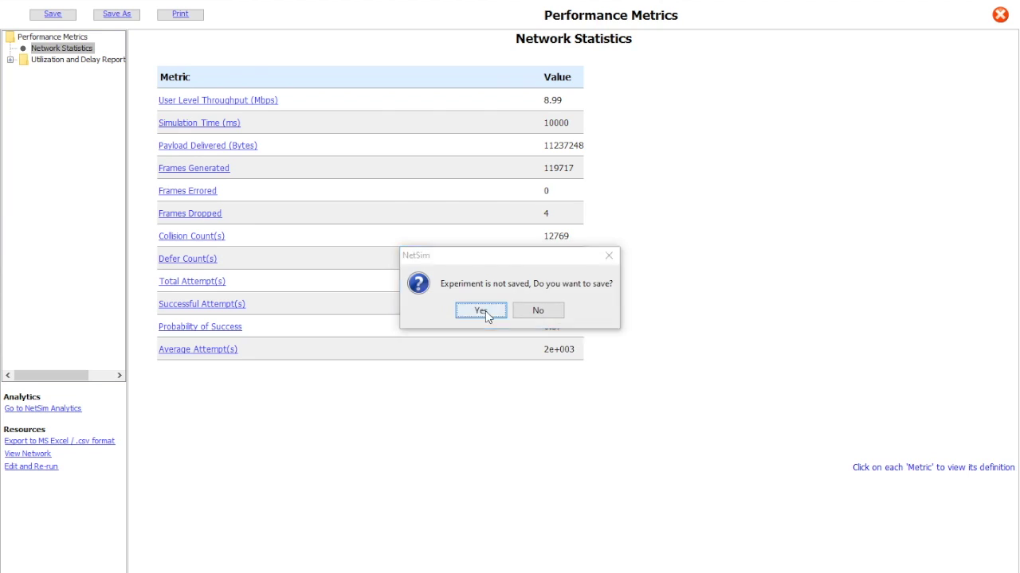
click(484, 312)
click(470, 335)
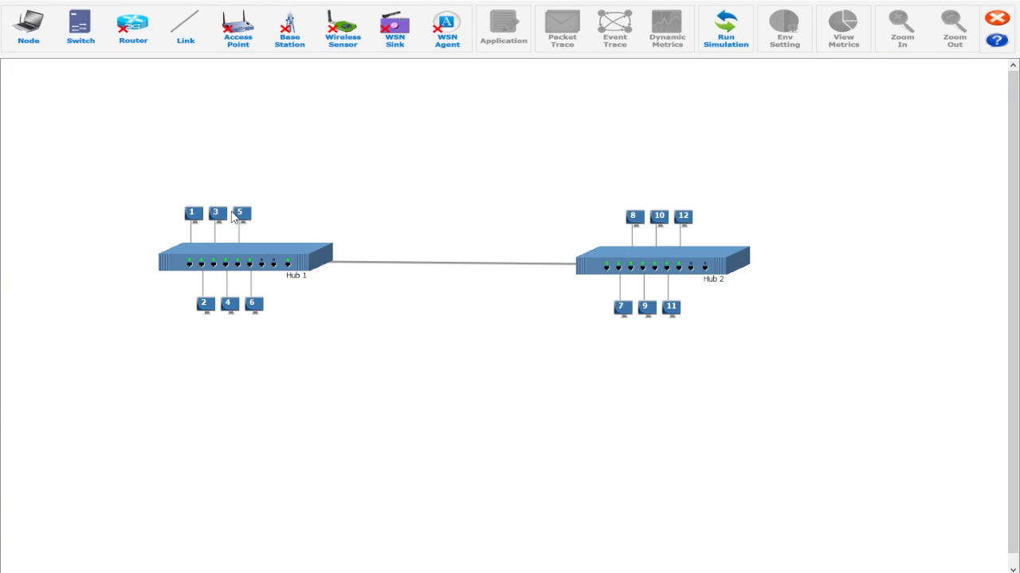
- Change node 5's persistence to 1/11 and rerun the 10-second simulation
right_click(232, 216)
click(252, 227)
click(542, 469)
click(470, 439)
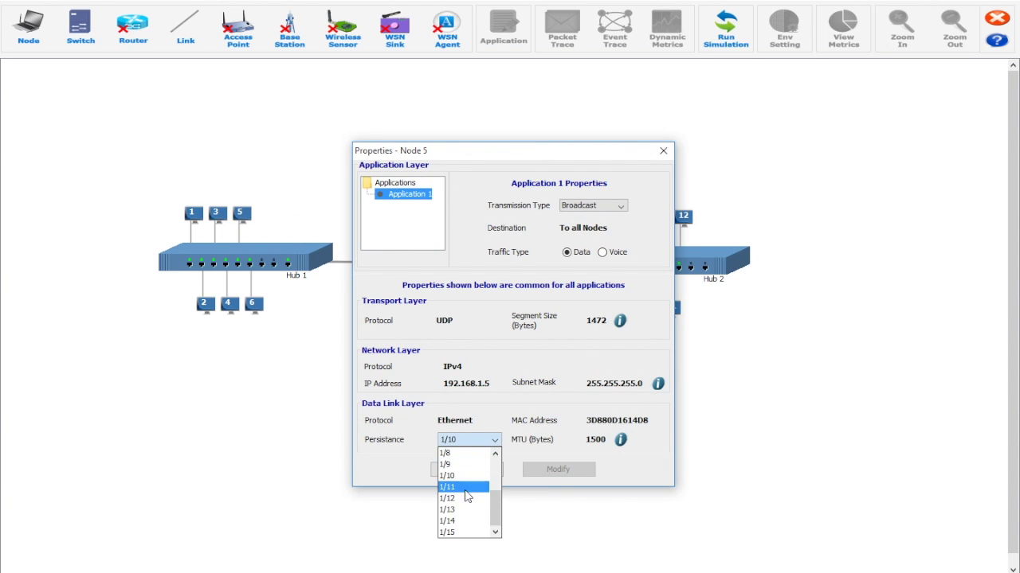
click(462, 487)
click(470, 472)
right_click(646, 315)
click(666, 327)
click(467, 470)
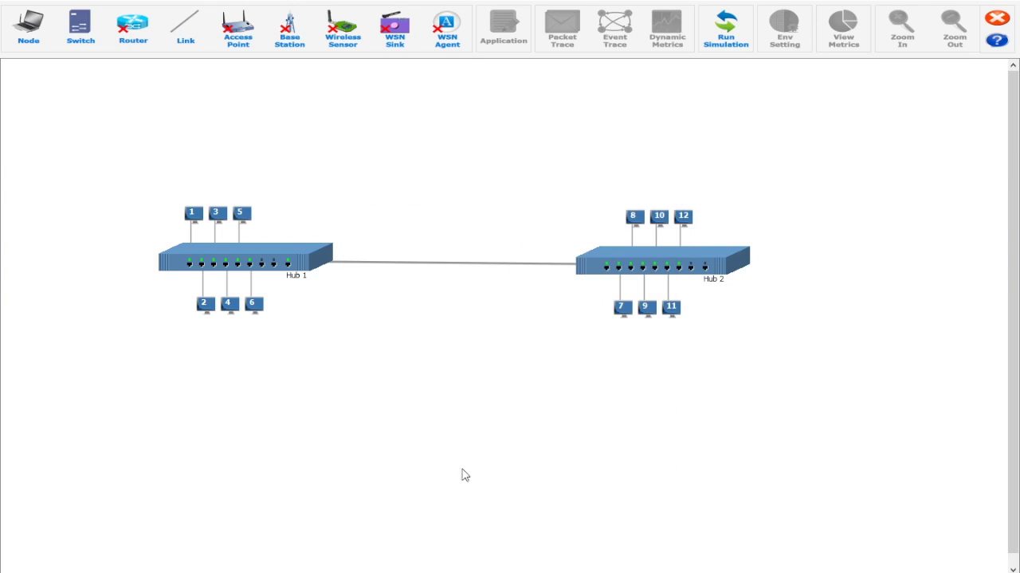
click(725, 28)
click(476, 304)
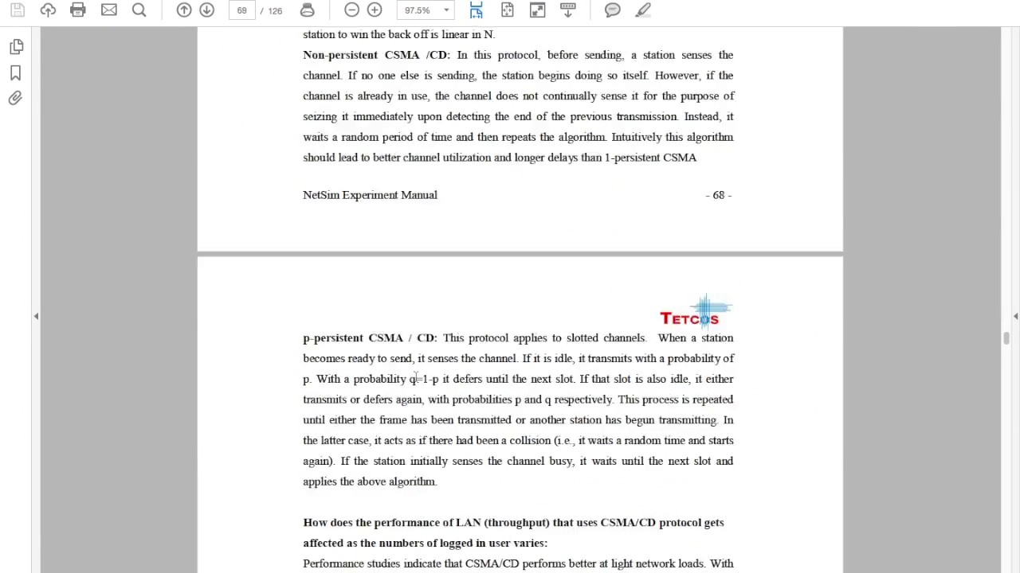
scroll(415, 379, down, 20)
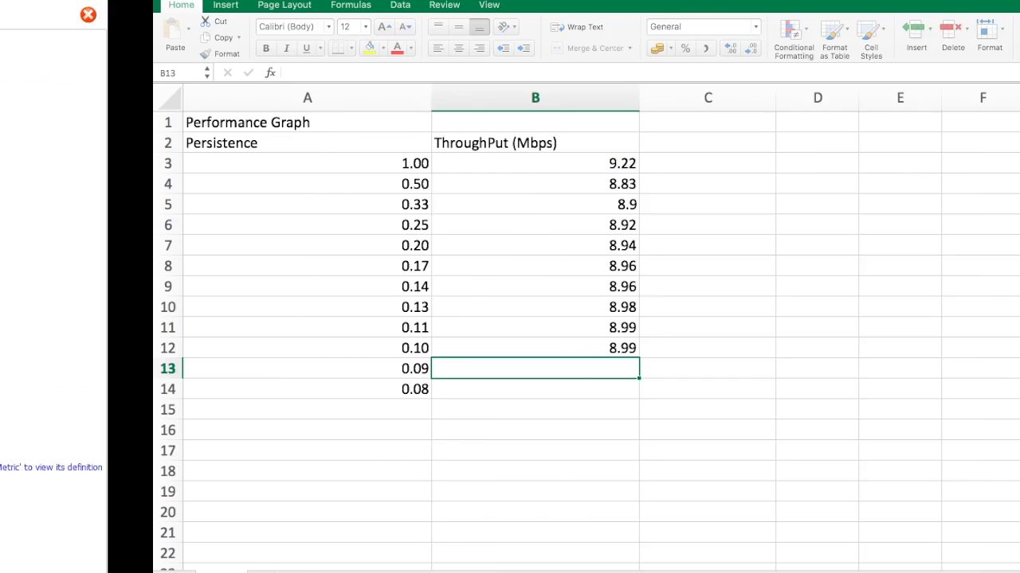
- Enter 9 in cell B13 and save the experiment with an empty comment
text(9.)
click(378, 389)
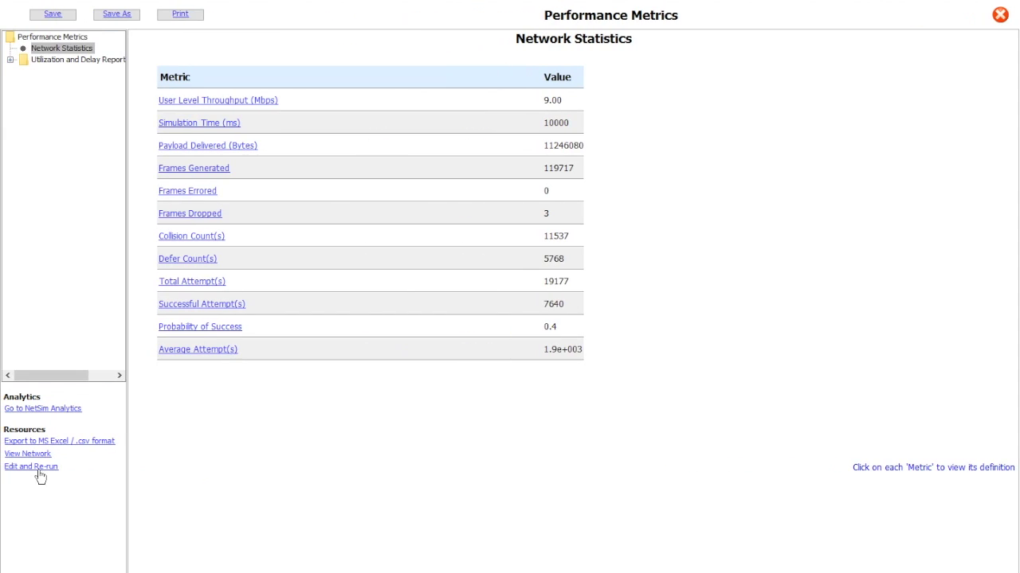
click(38, 468)
click(480, 310)
click(482, 308)
text(11)
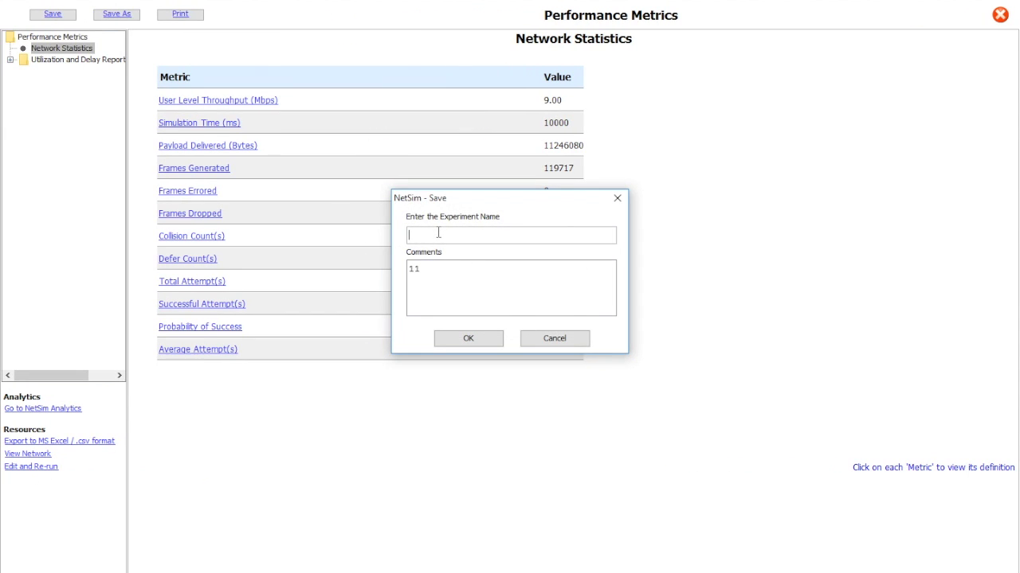
key(Tab)
key(BackSpace)
click(467, 338)
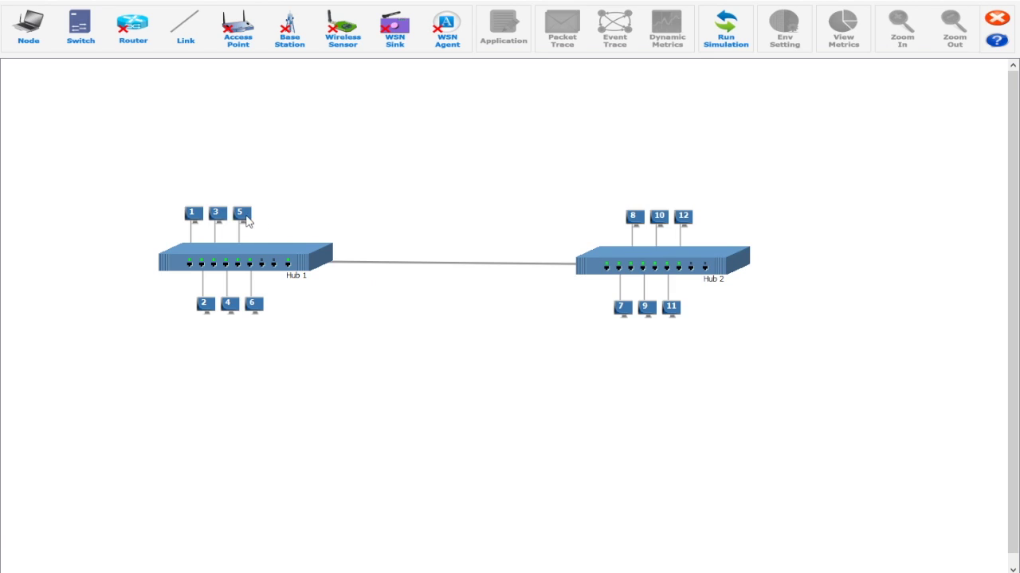
- Set node 1's persistence to 1/12, rerun the simulation, and start typing its throughput
right_click(193, 204)
click(224, 209)
click(559, 475)
click(470, 440)
click(471, 493)
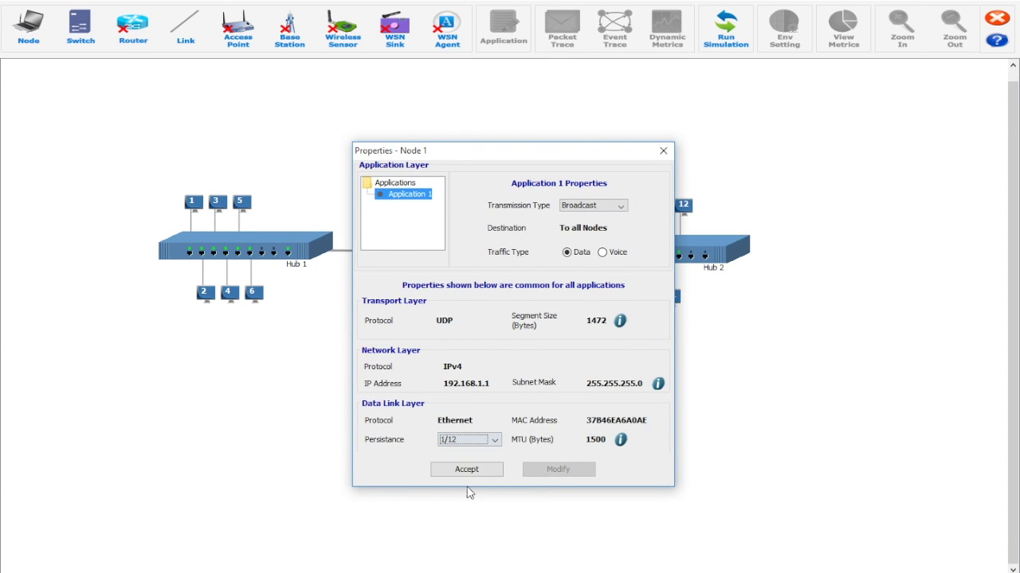
click(469, 475)
click(727, 33)
key(Return)
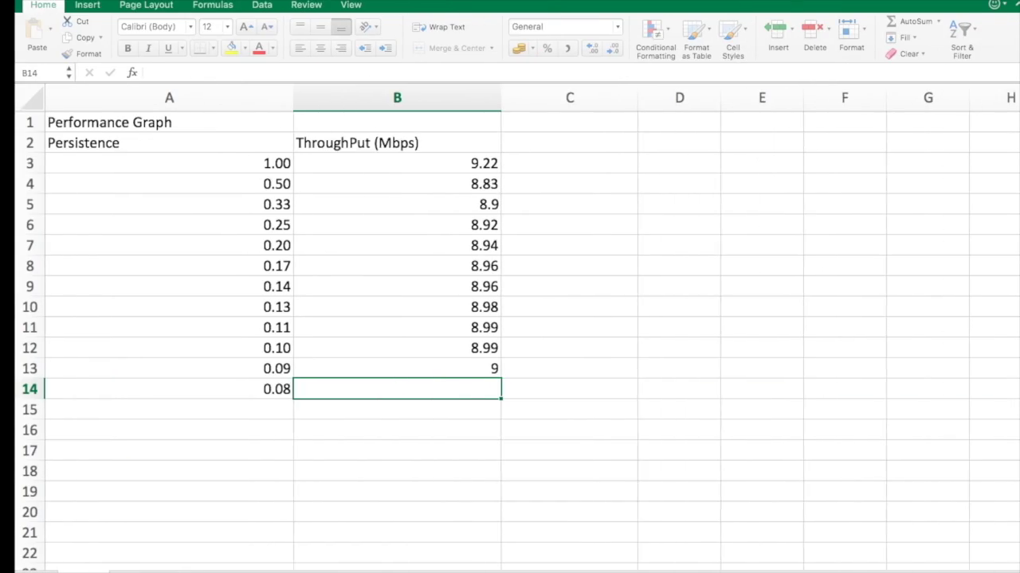
text(8.98)
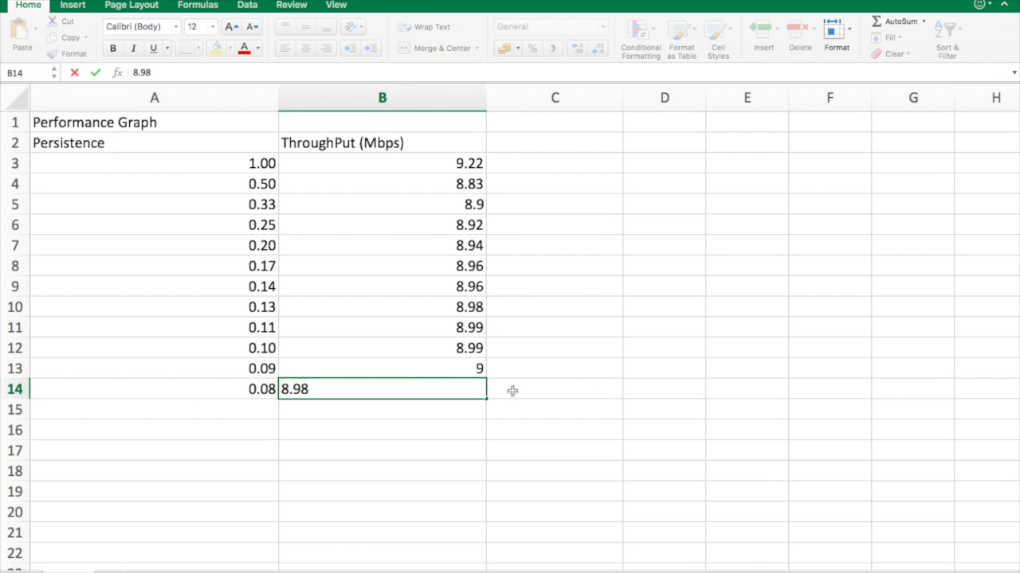
- Commit 8.98 in B14, save the experiment named 1, and select column B's throughputs
click(469, 431)
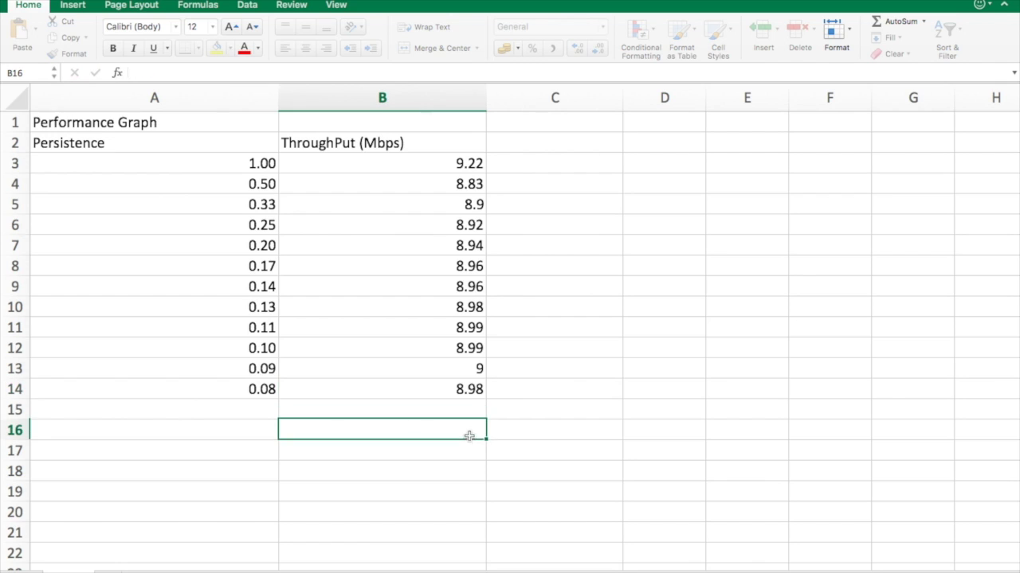
scroll(451, 380, down, 3)
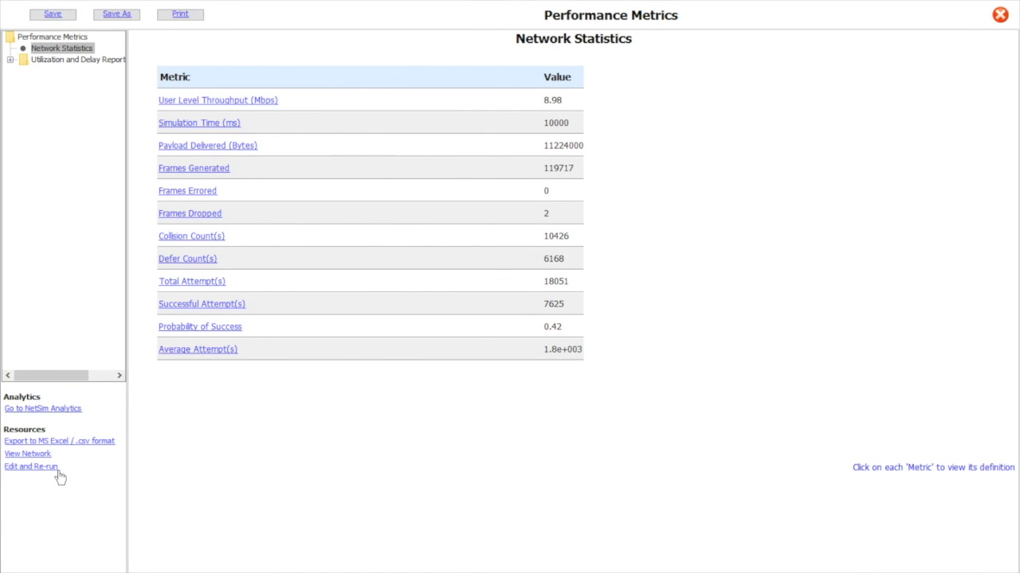
click(46, 468)
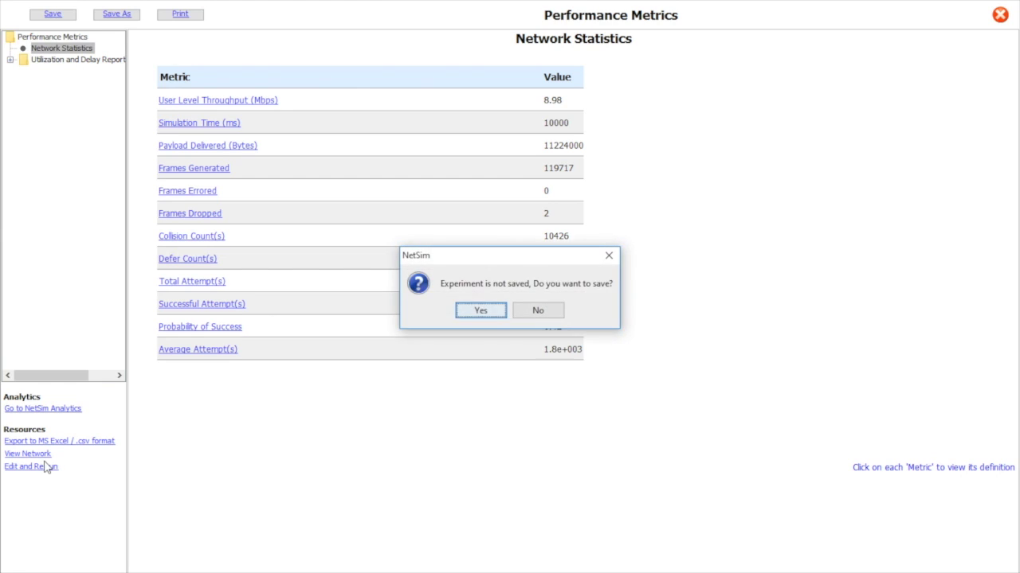
click(480, 311)
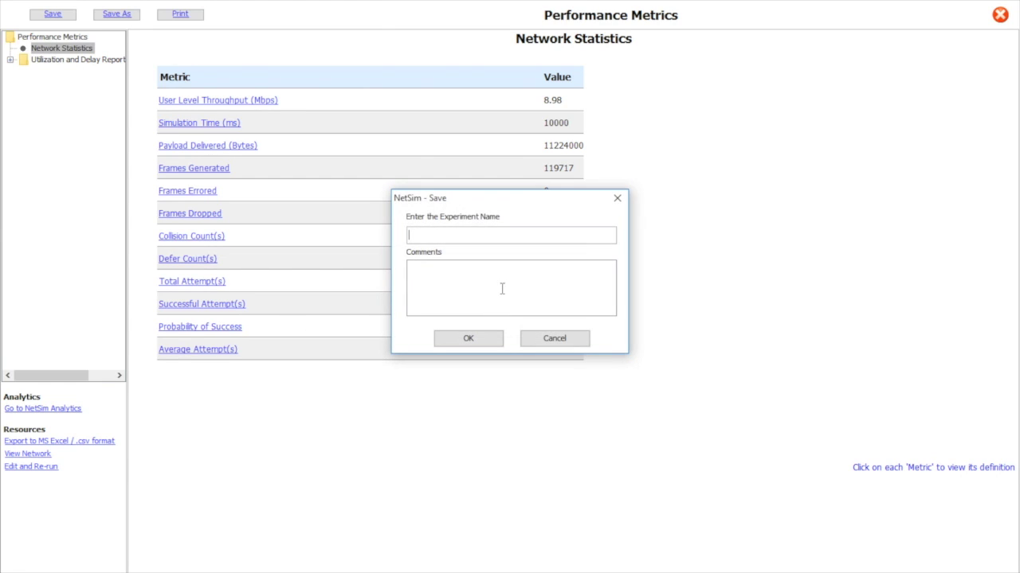
text(11-12)
click(475, 338)
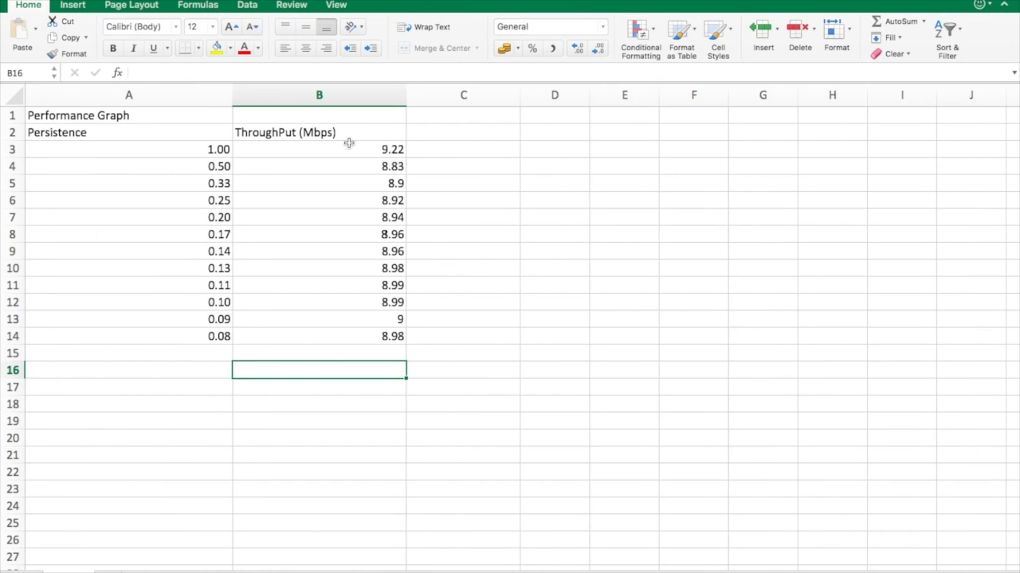
drag(323, 149, 360, 331)
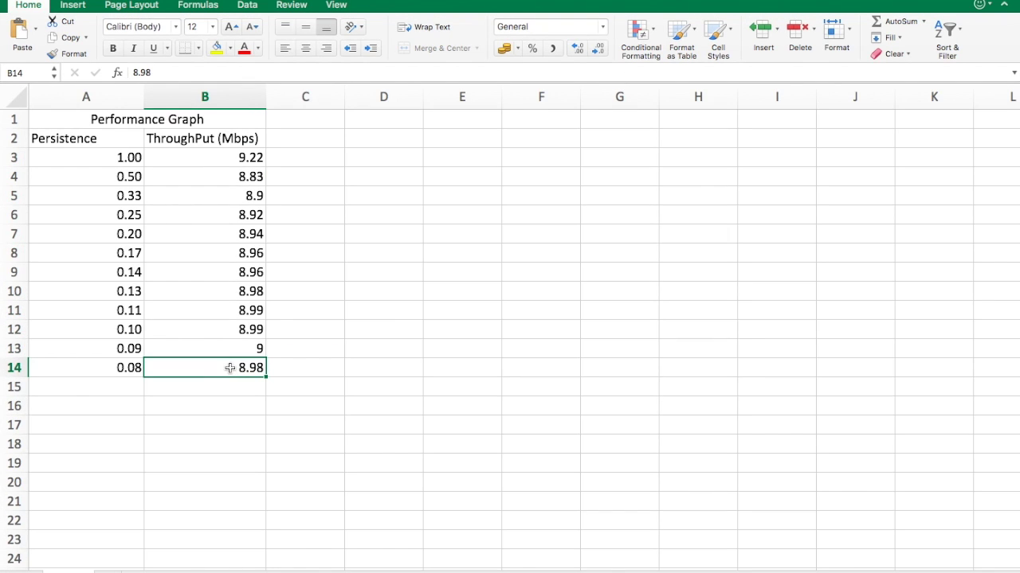
- Select the persistence and throughput data in A4:B14 and bring up the recommended chart types
drag(230, 368, 99, 181)
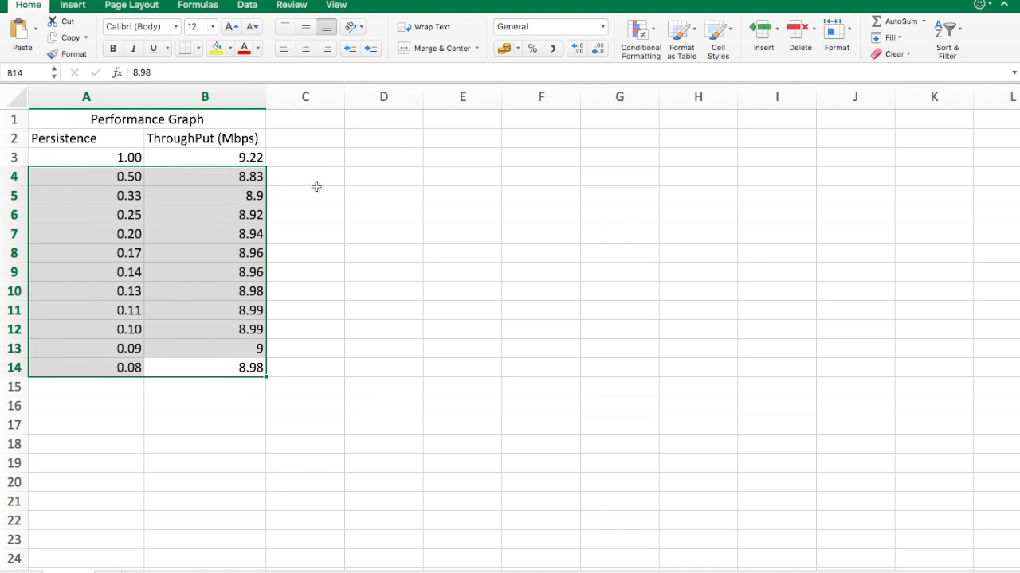
click(73, 5)
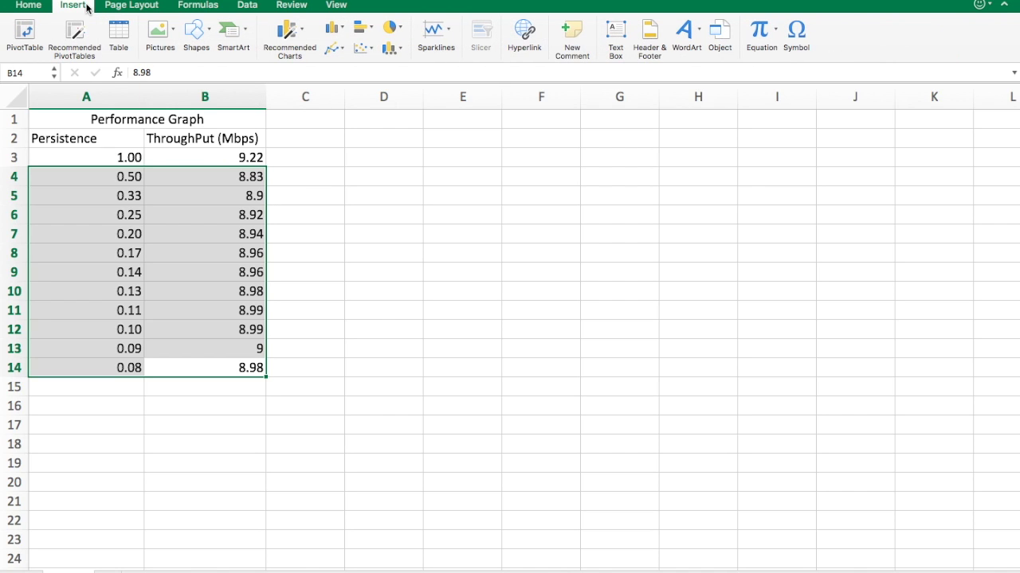
click(300, 53)
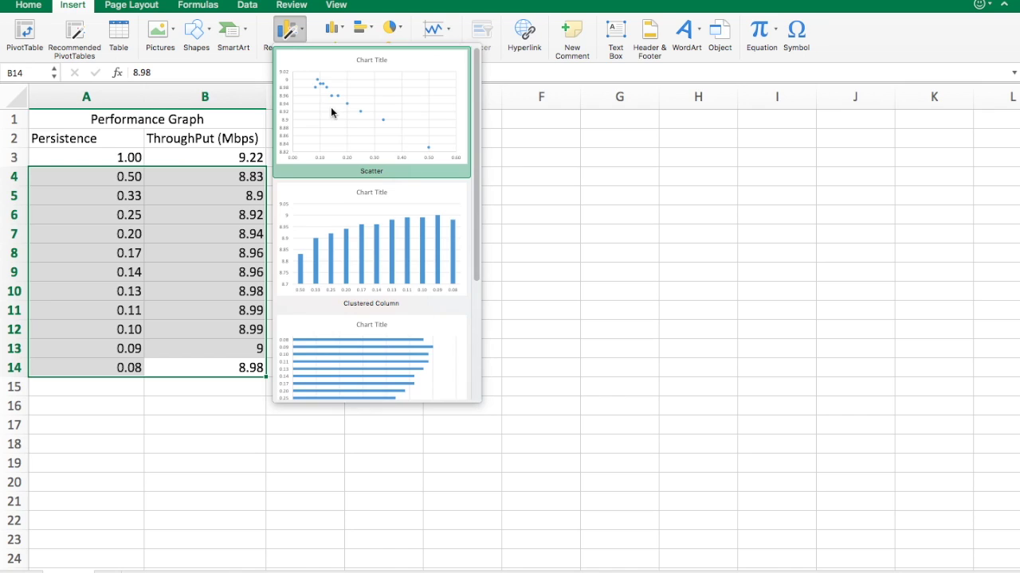
- Insert the clustered column chart and change its title to 'Performance Graph'
click(372, 221)
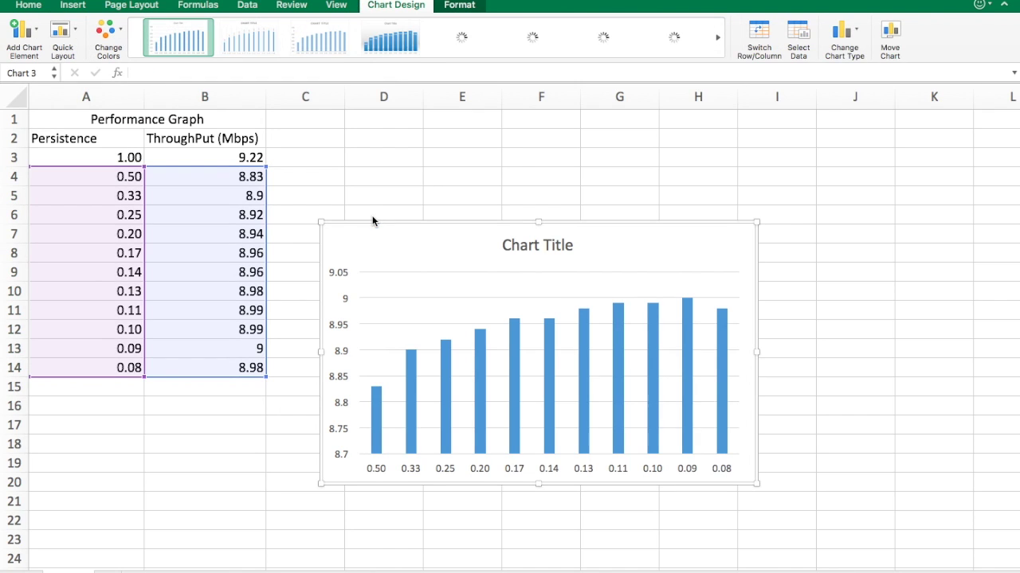
click(518, 247)
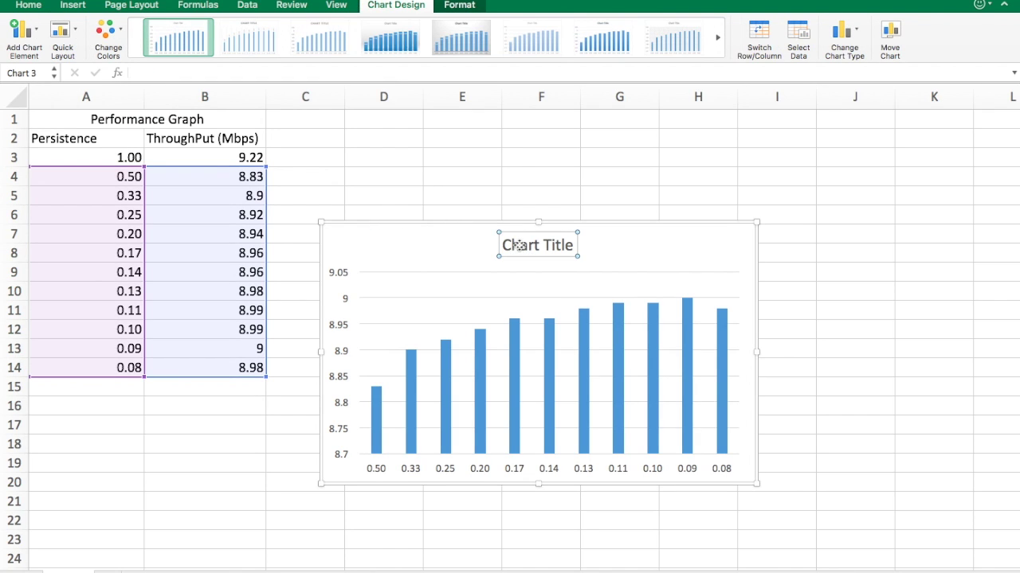
double_click(519, 245)
triple_click(544, 247)
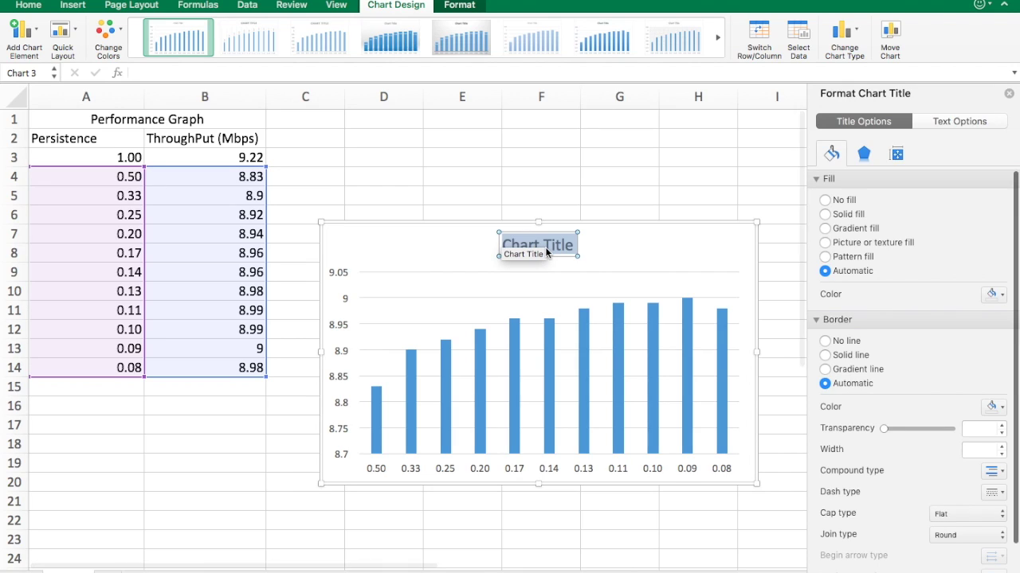
text(Perfo)
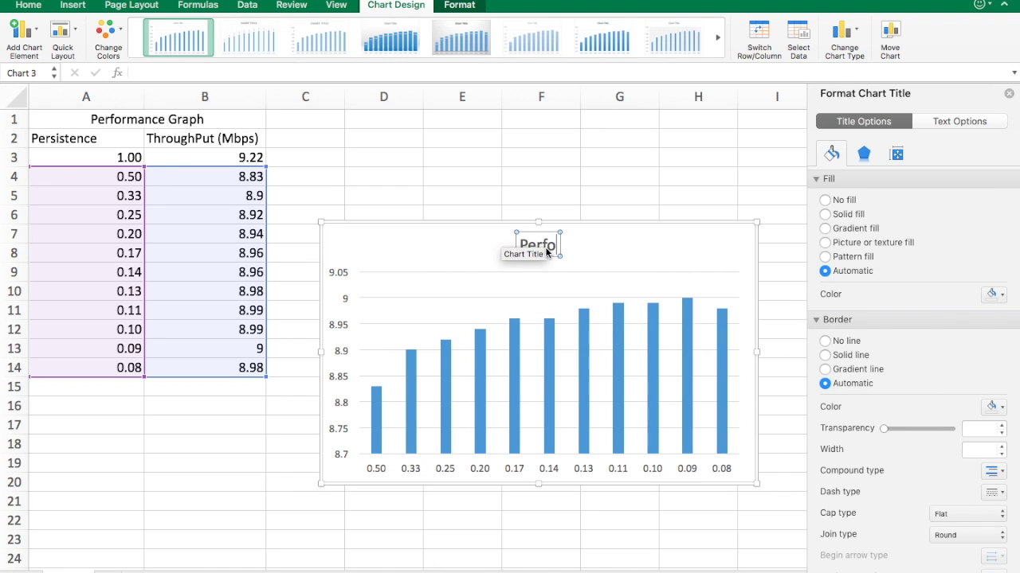
text(rmance)
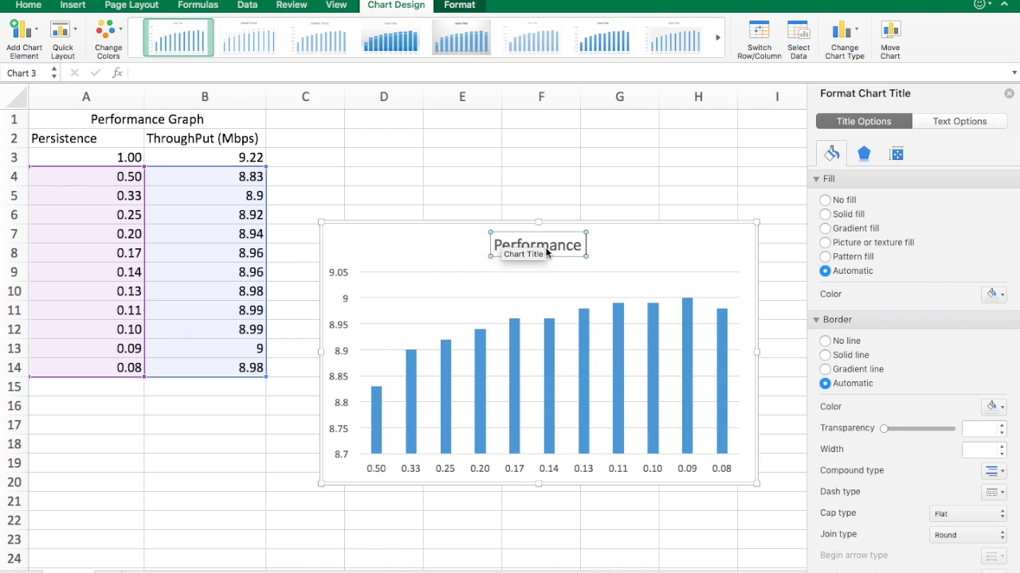
text( Gra)
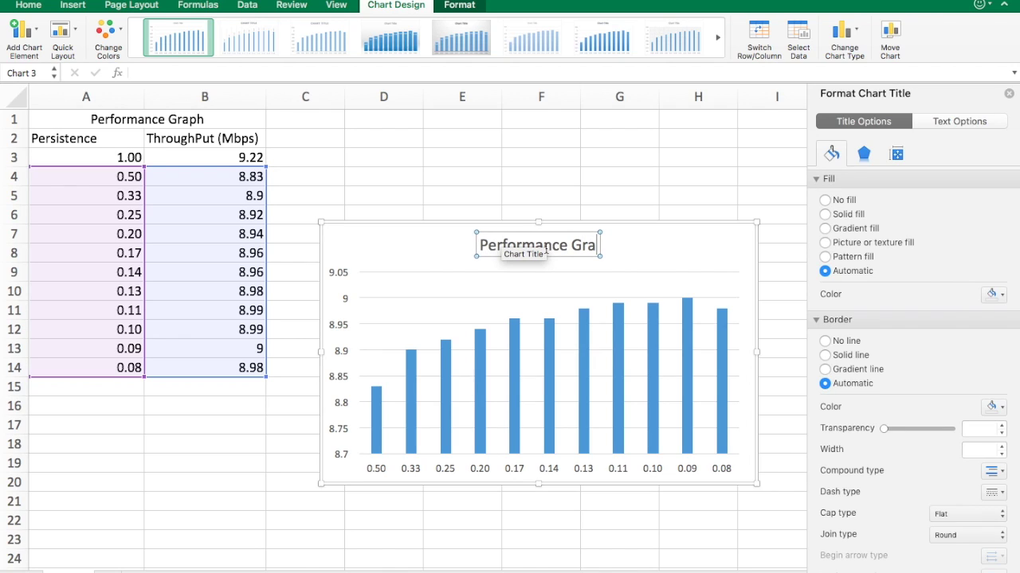
text(ph)
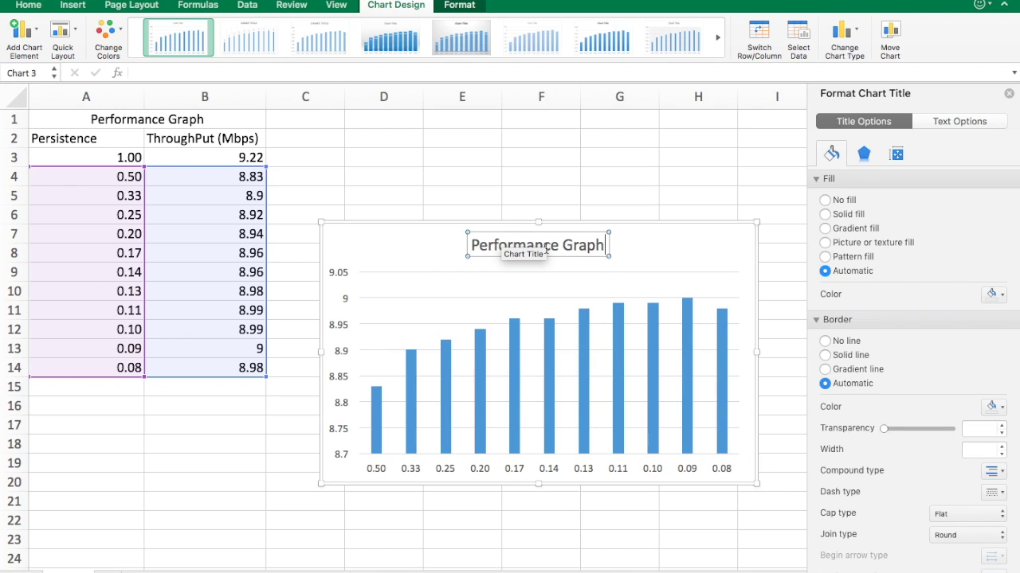
key(Return)
key(BackSpace)
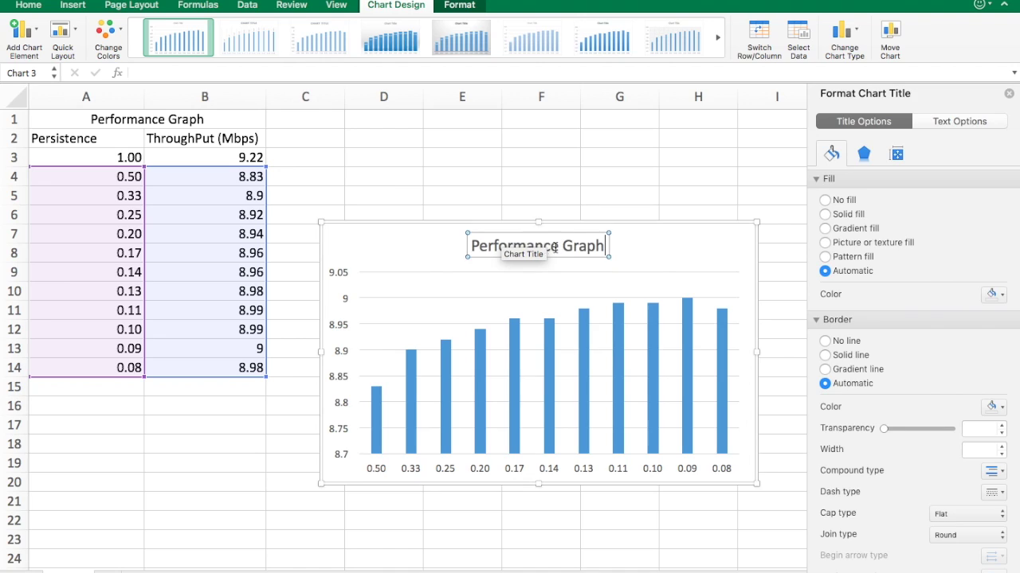
click(672, 263)
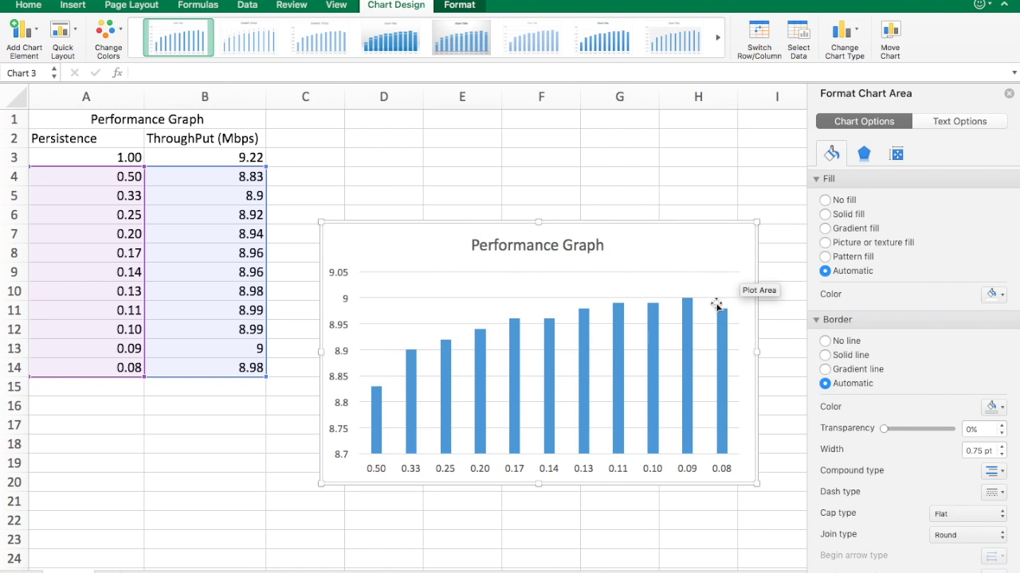
click(654, 356)
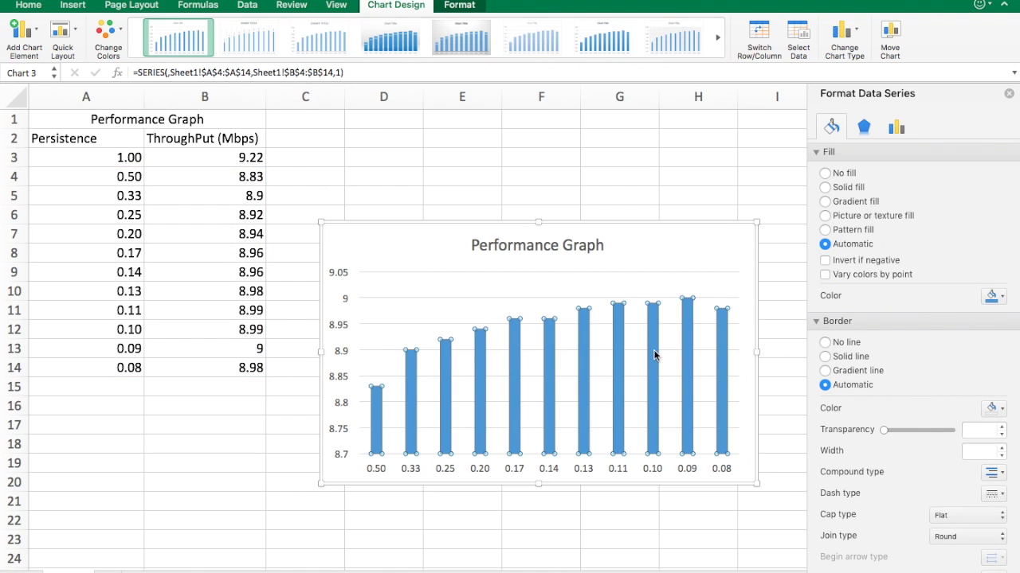
- Add data labels with throughput values (8.83 to 9) above each column of the series
right_click(654, 356)
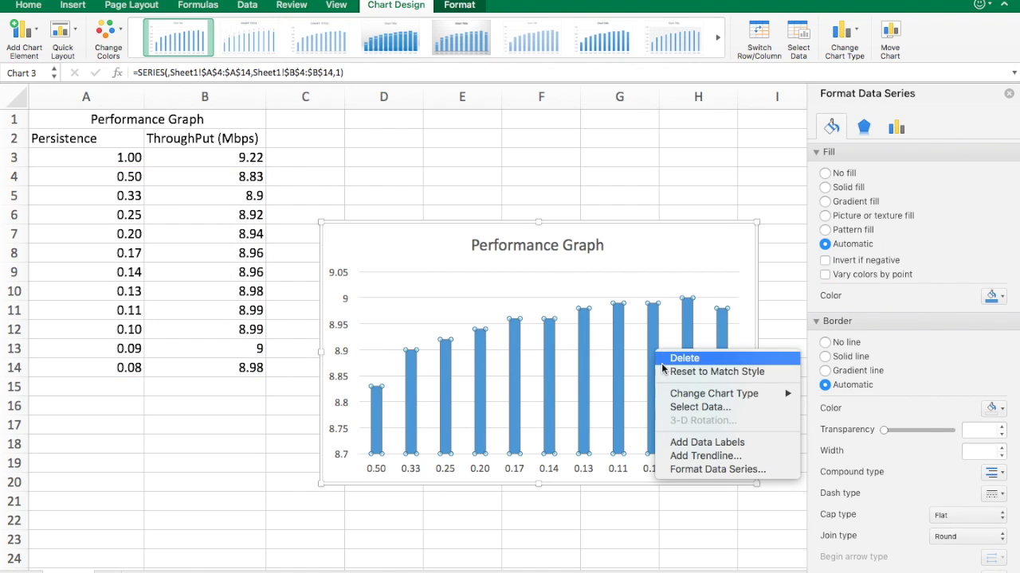
click(714, 446)
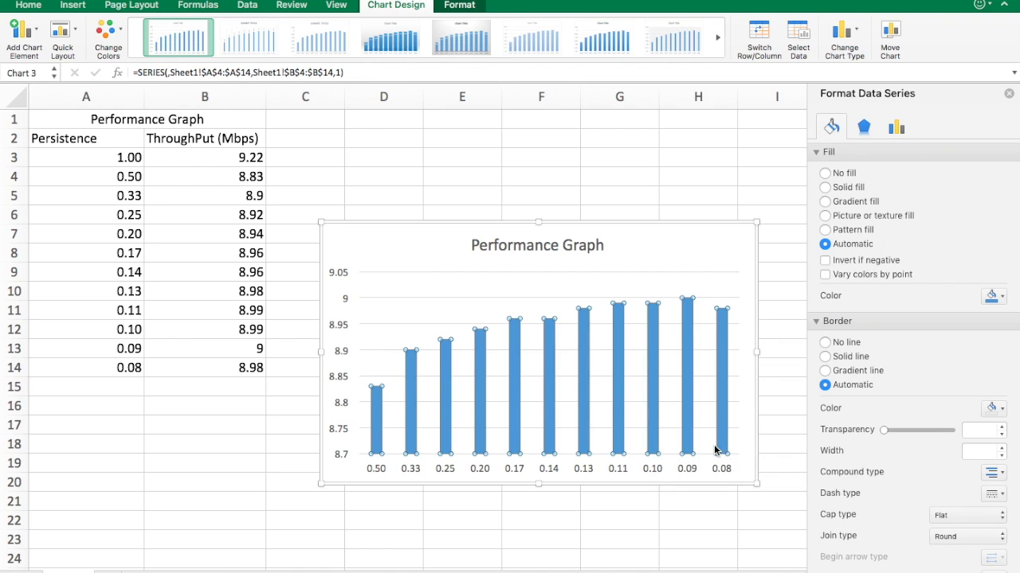
click(1009, 94)
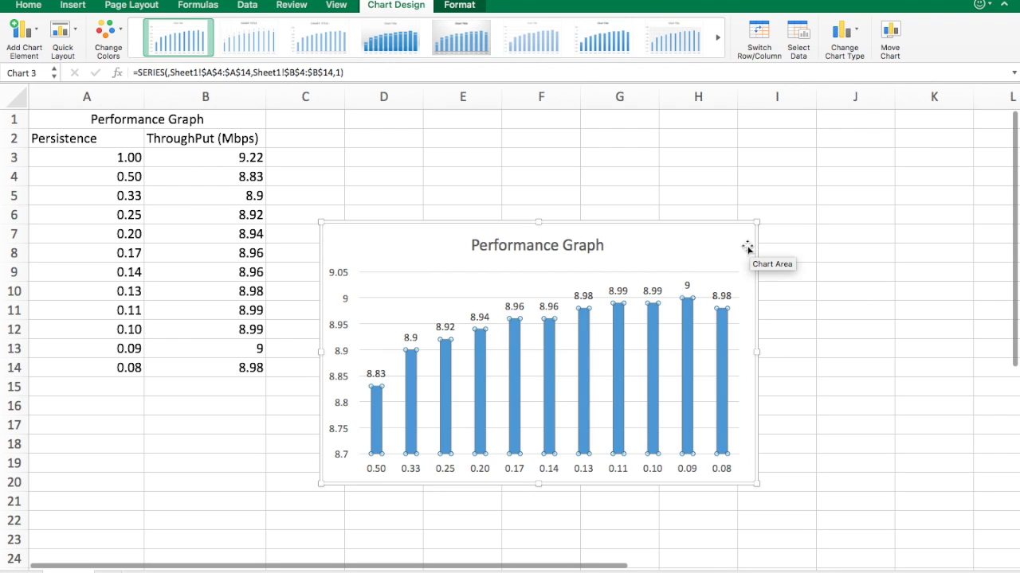
- Enlarge the chart up and to the right to span roughly rows 2 to 20
drag(757, 220, 857, 143)
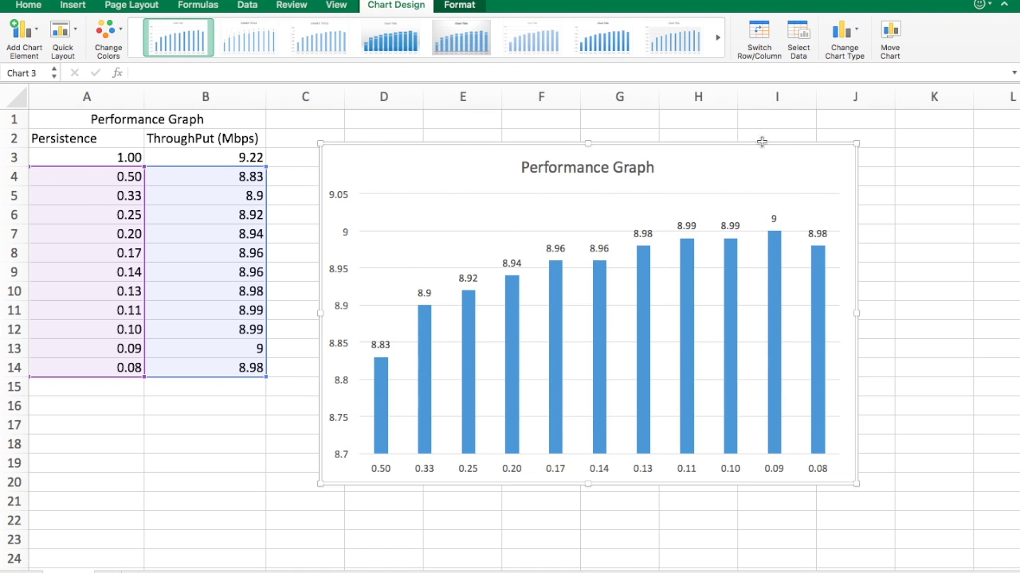
click(749, 174)
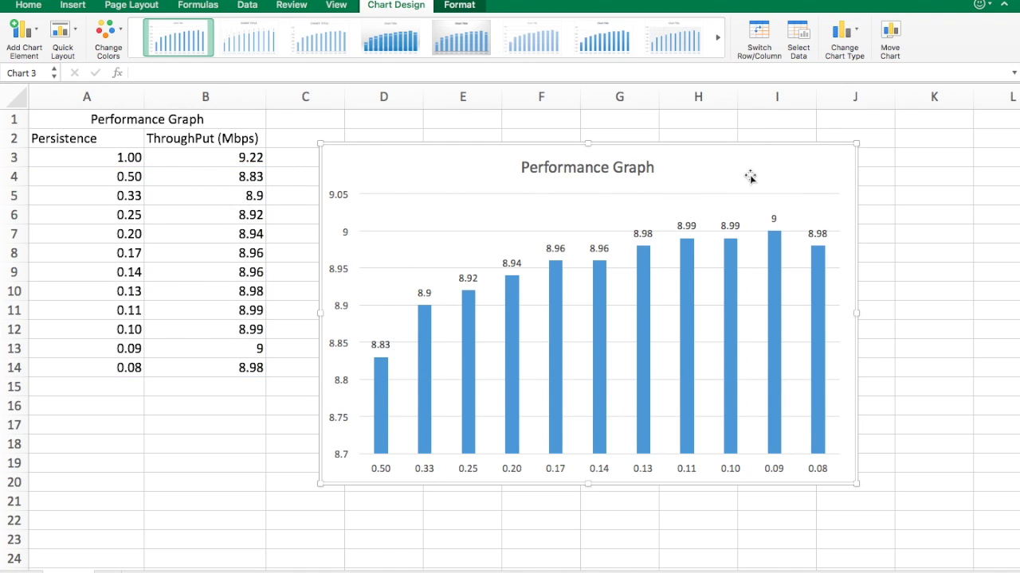